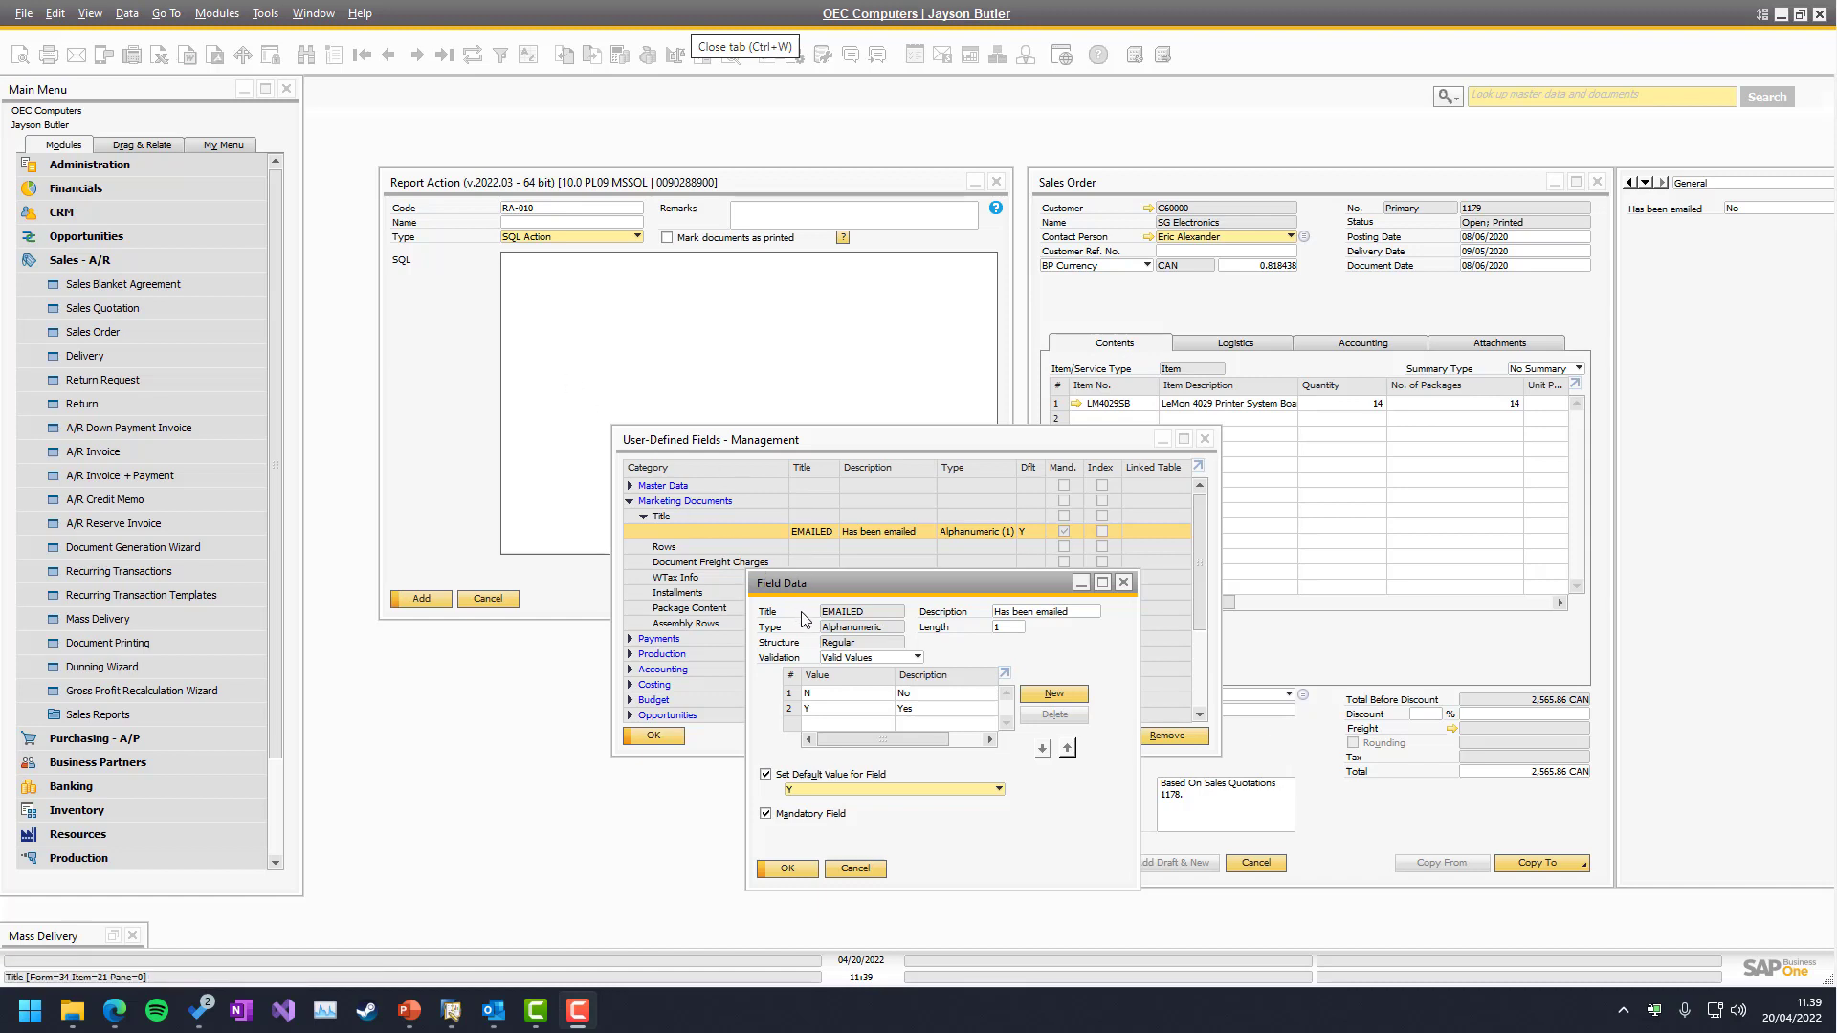
- Close and reopen the EMAILED field's Field Data, with valid values N/No and Y/Yes
left_click(854, 870)
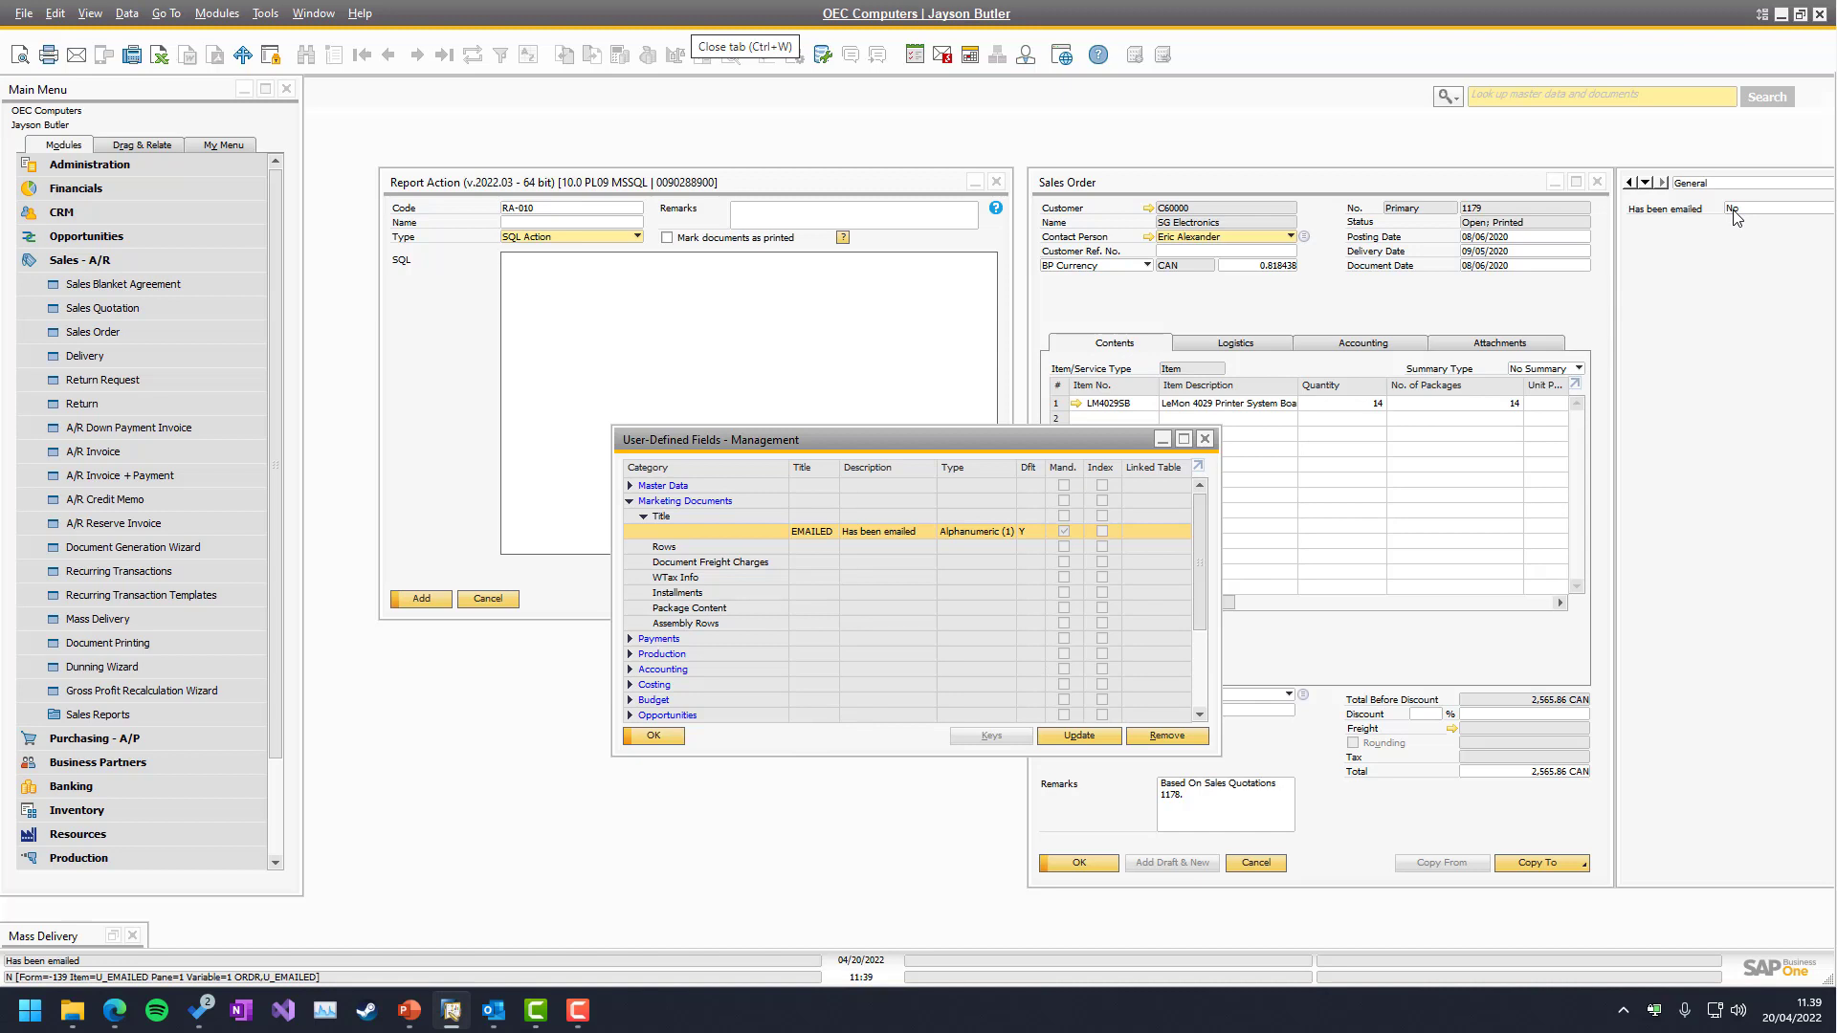
left_click(1062, 736)
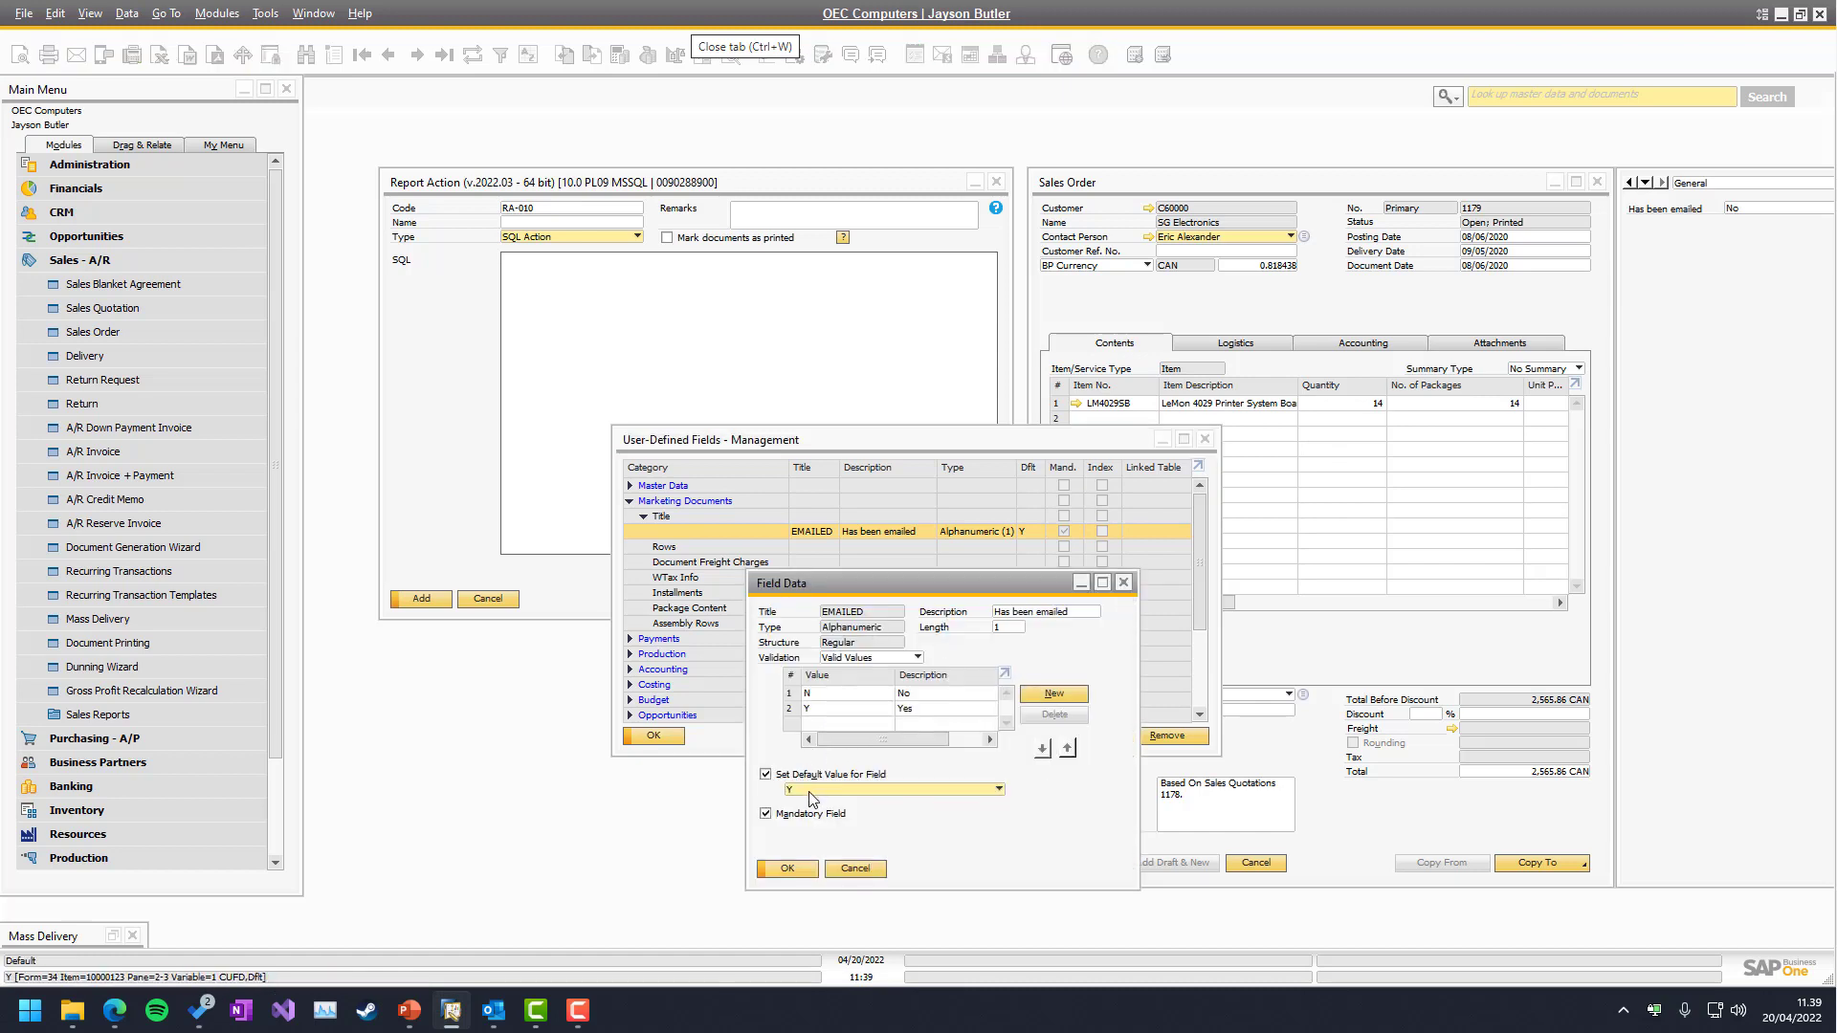
- Close the EMAILED field windows and browse Sales Orders to order 1177 for Parameter Technology
left_click(855, 868)
key("Escape")
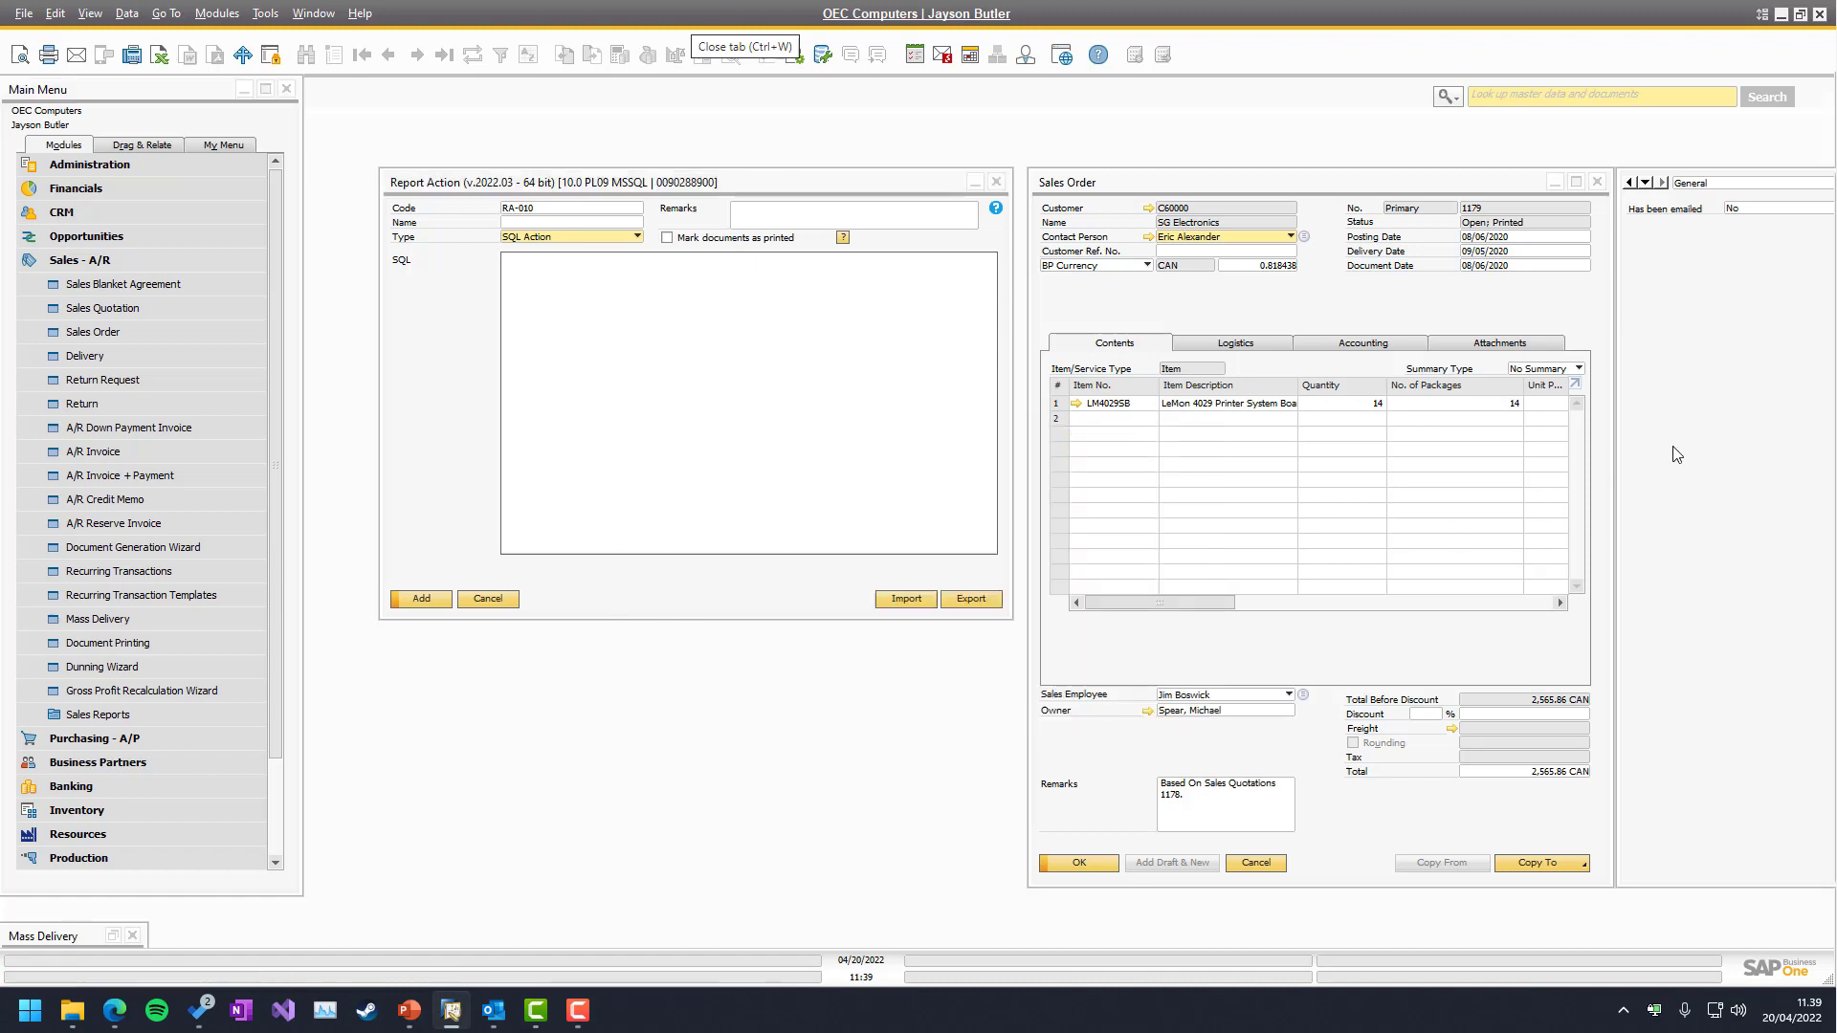
key("ctrl+Page_Down")
key("ctrl+Page_Up")
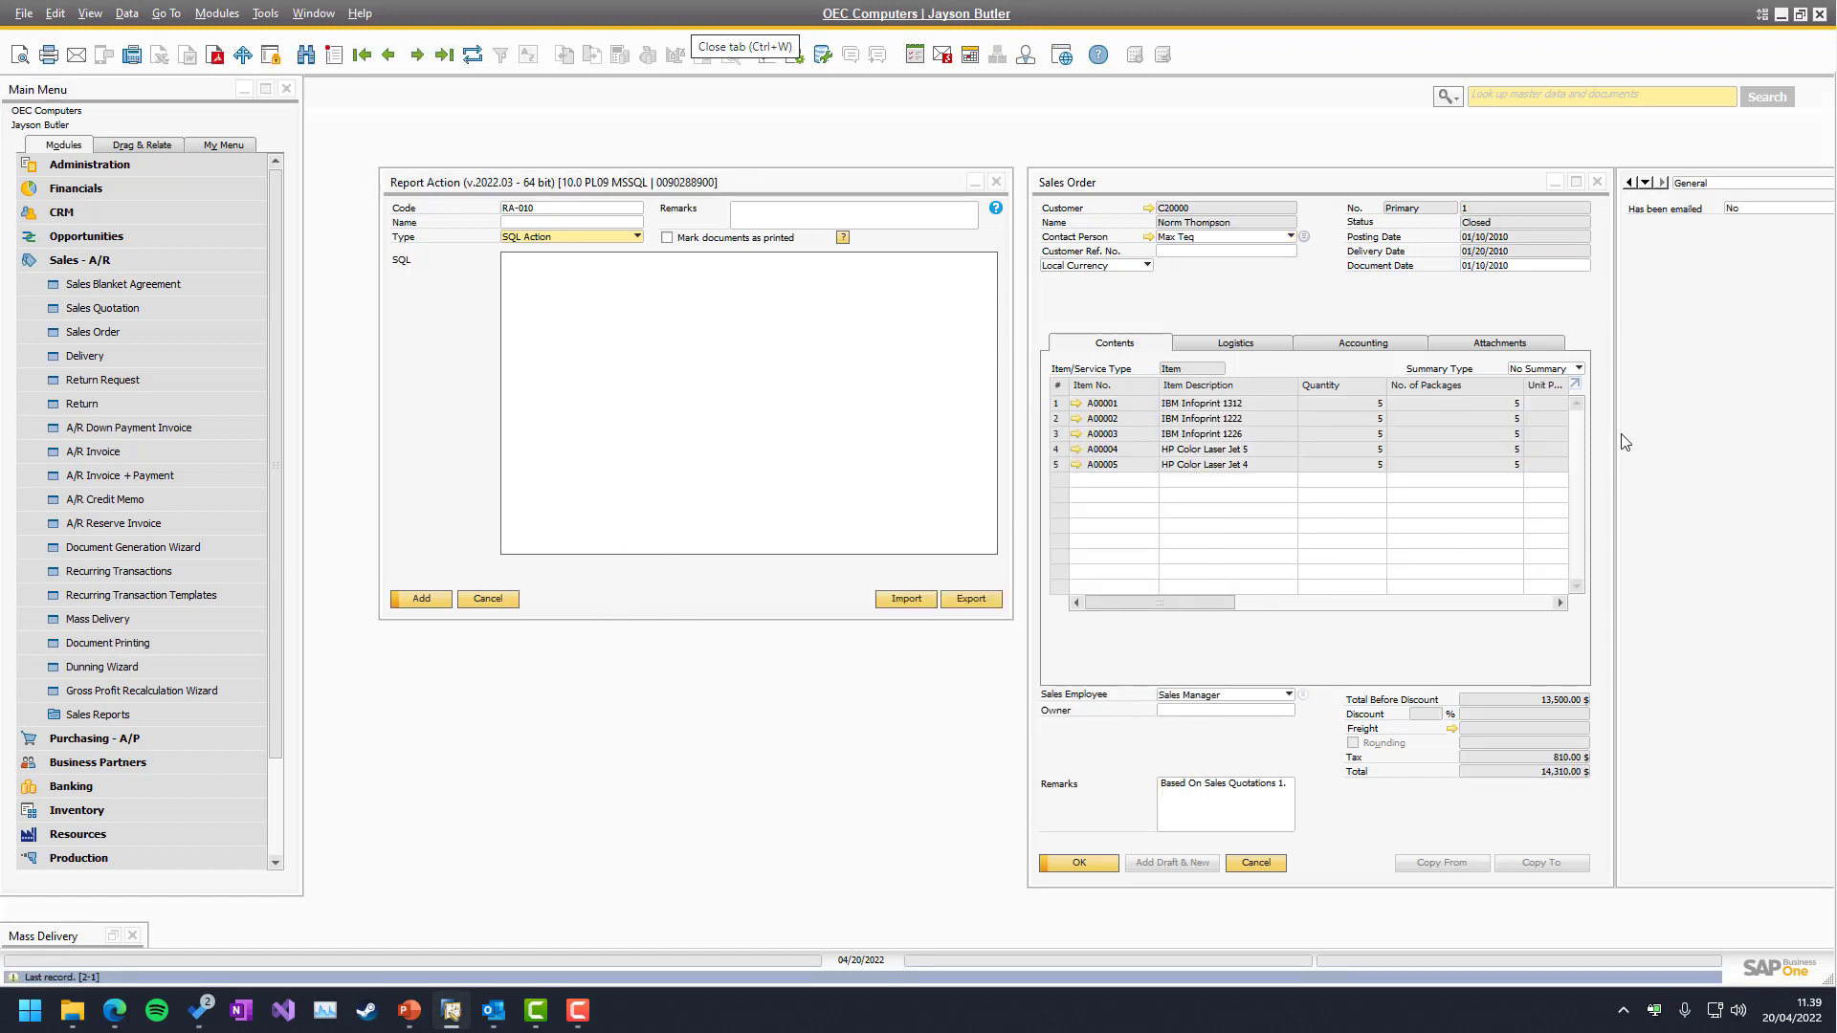
key("ctrl+Page_Down")
key("ctrl+Page_Down")
key("ctrl+Page_Down")
key("ctrl+Page_Down")
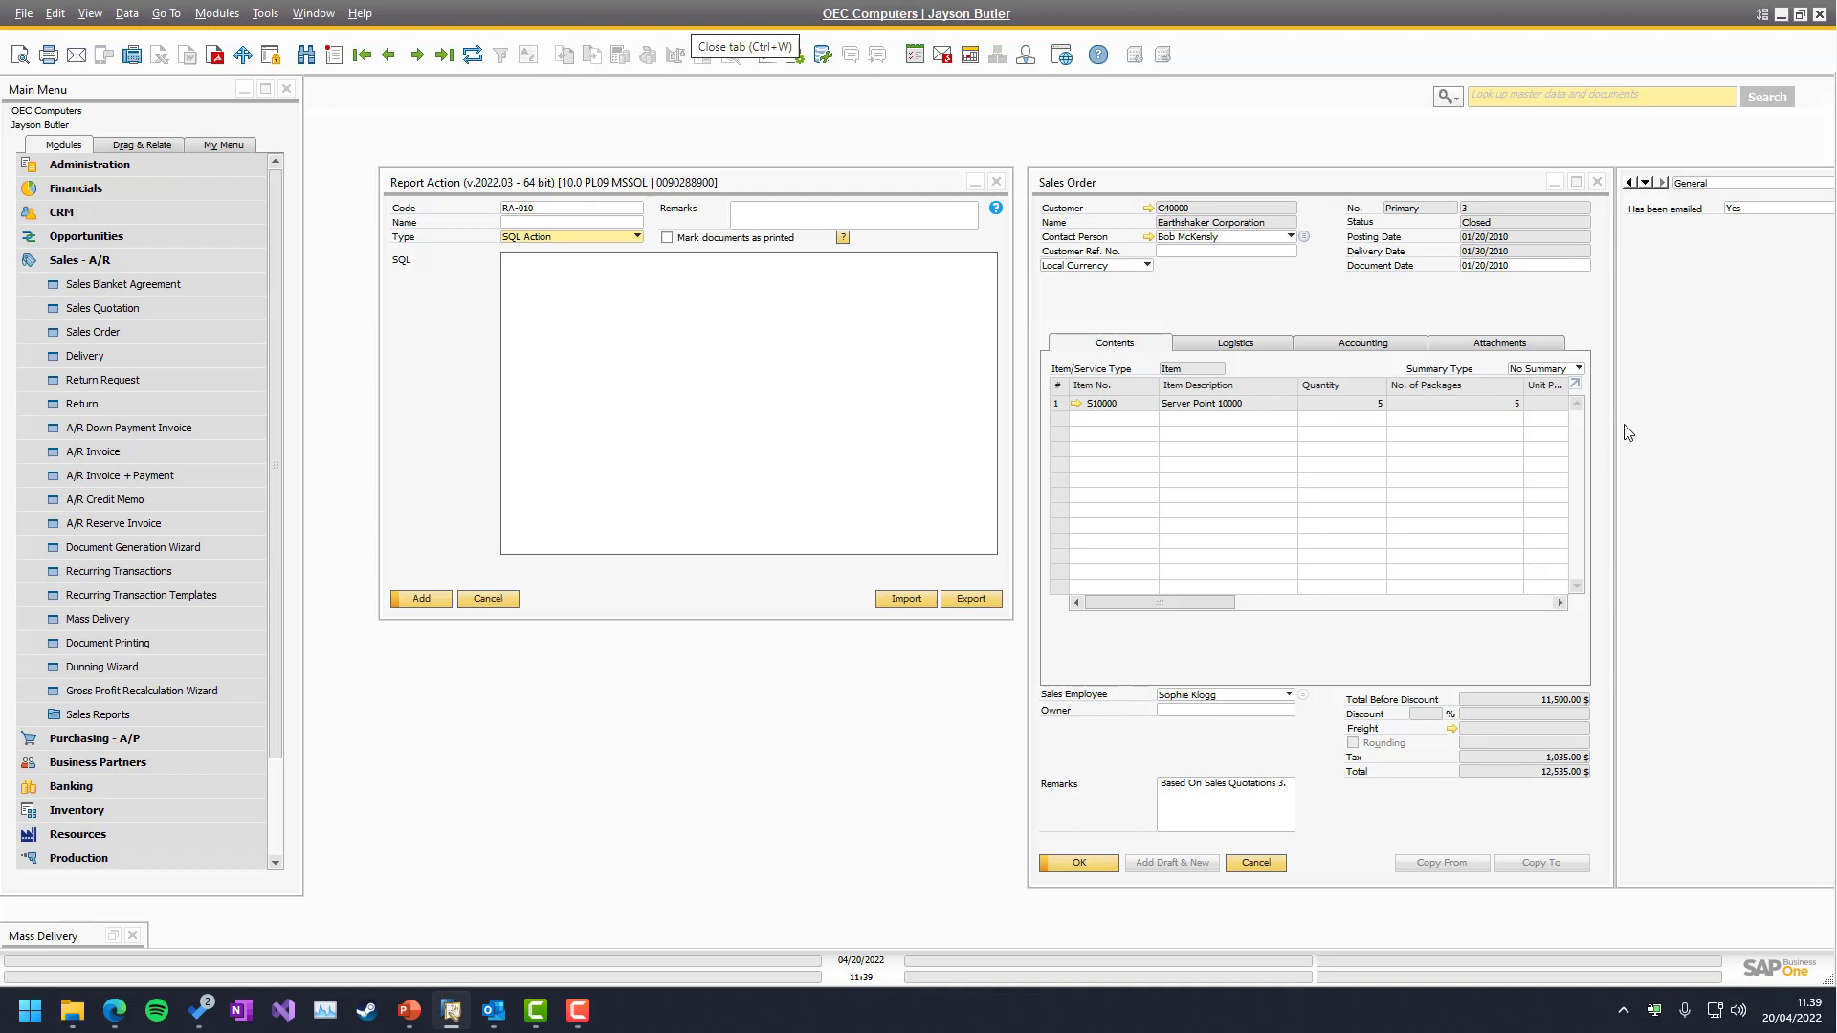
key("ctrl+Page_Down")
key("ctrl+Page_Down")
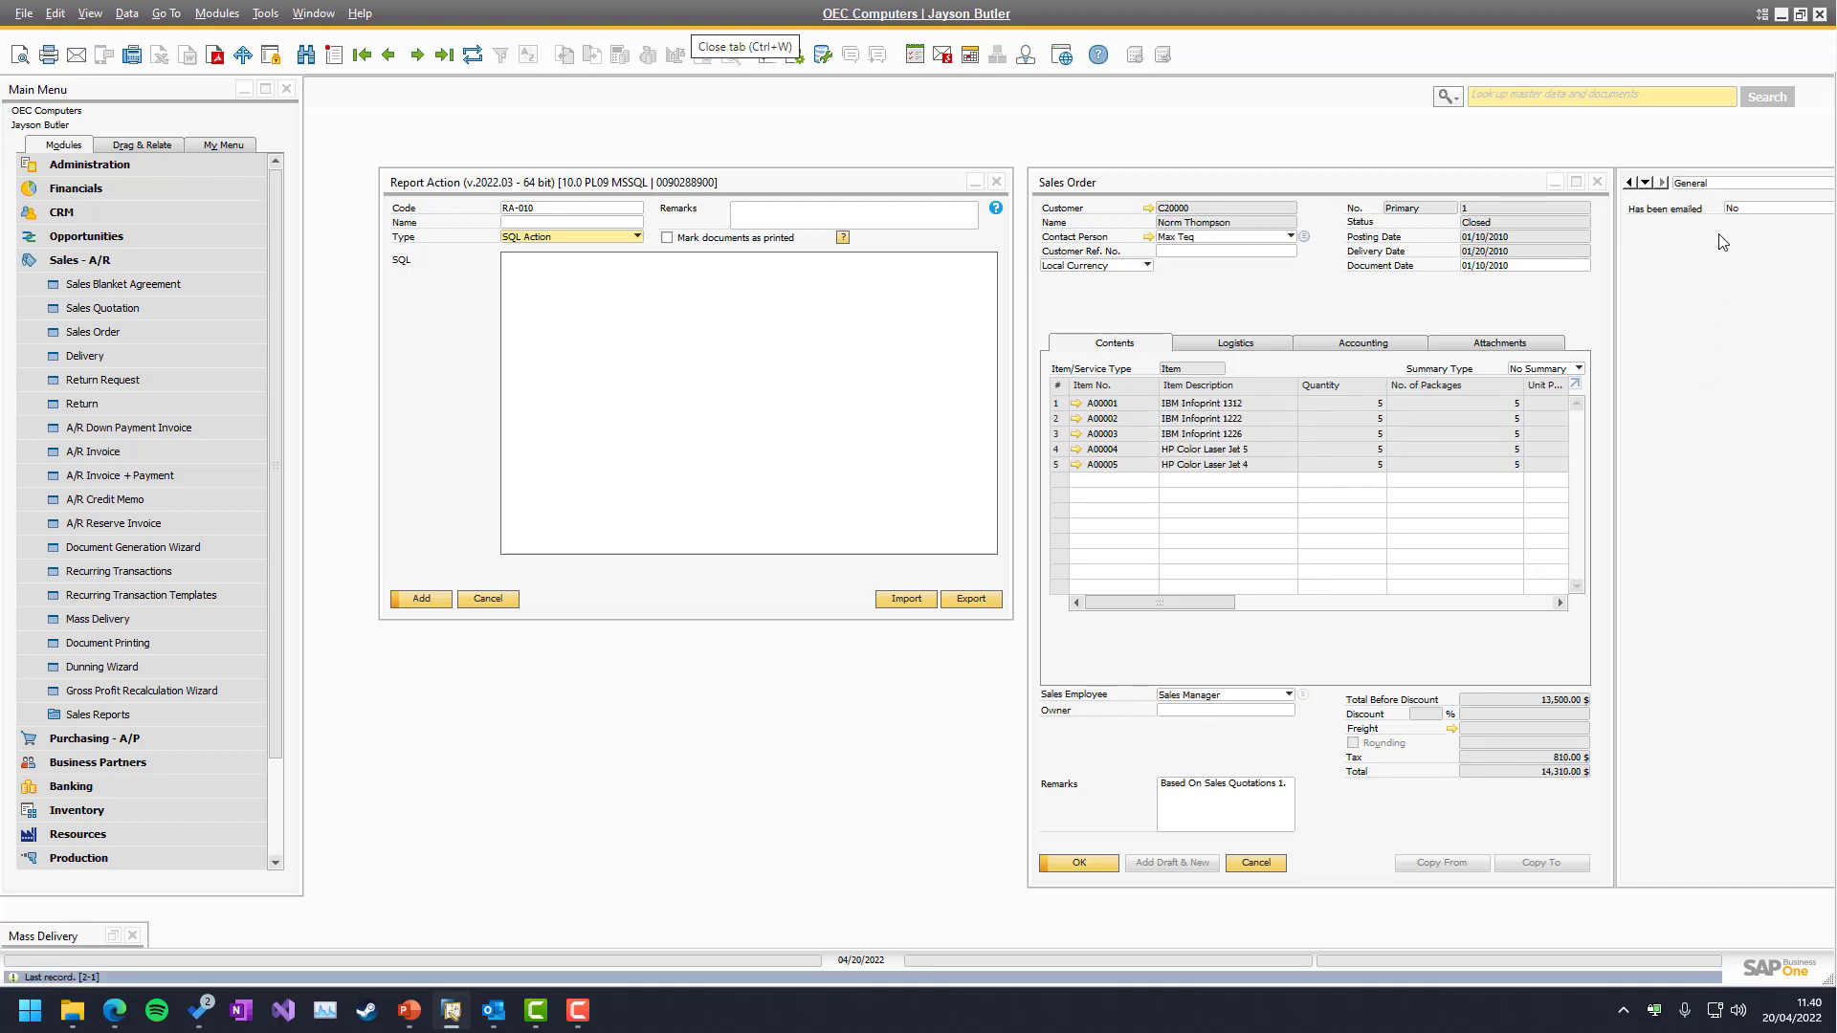
key("ctrl+Page_Up")
key("ctrl+Page_Up")
key("ctrl+Page_Up")
key("ctrl+Page_Up")
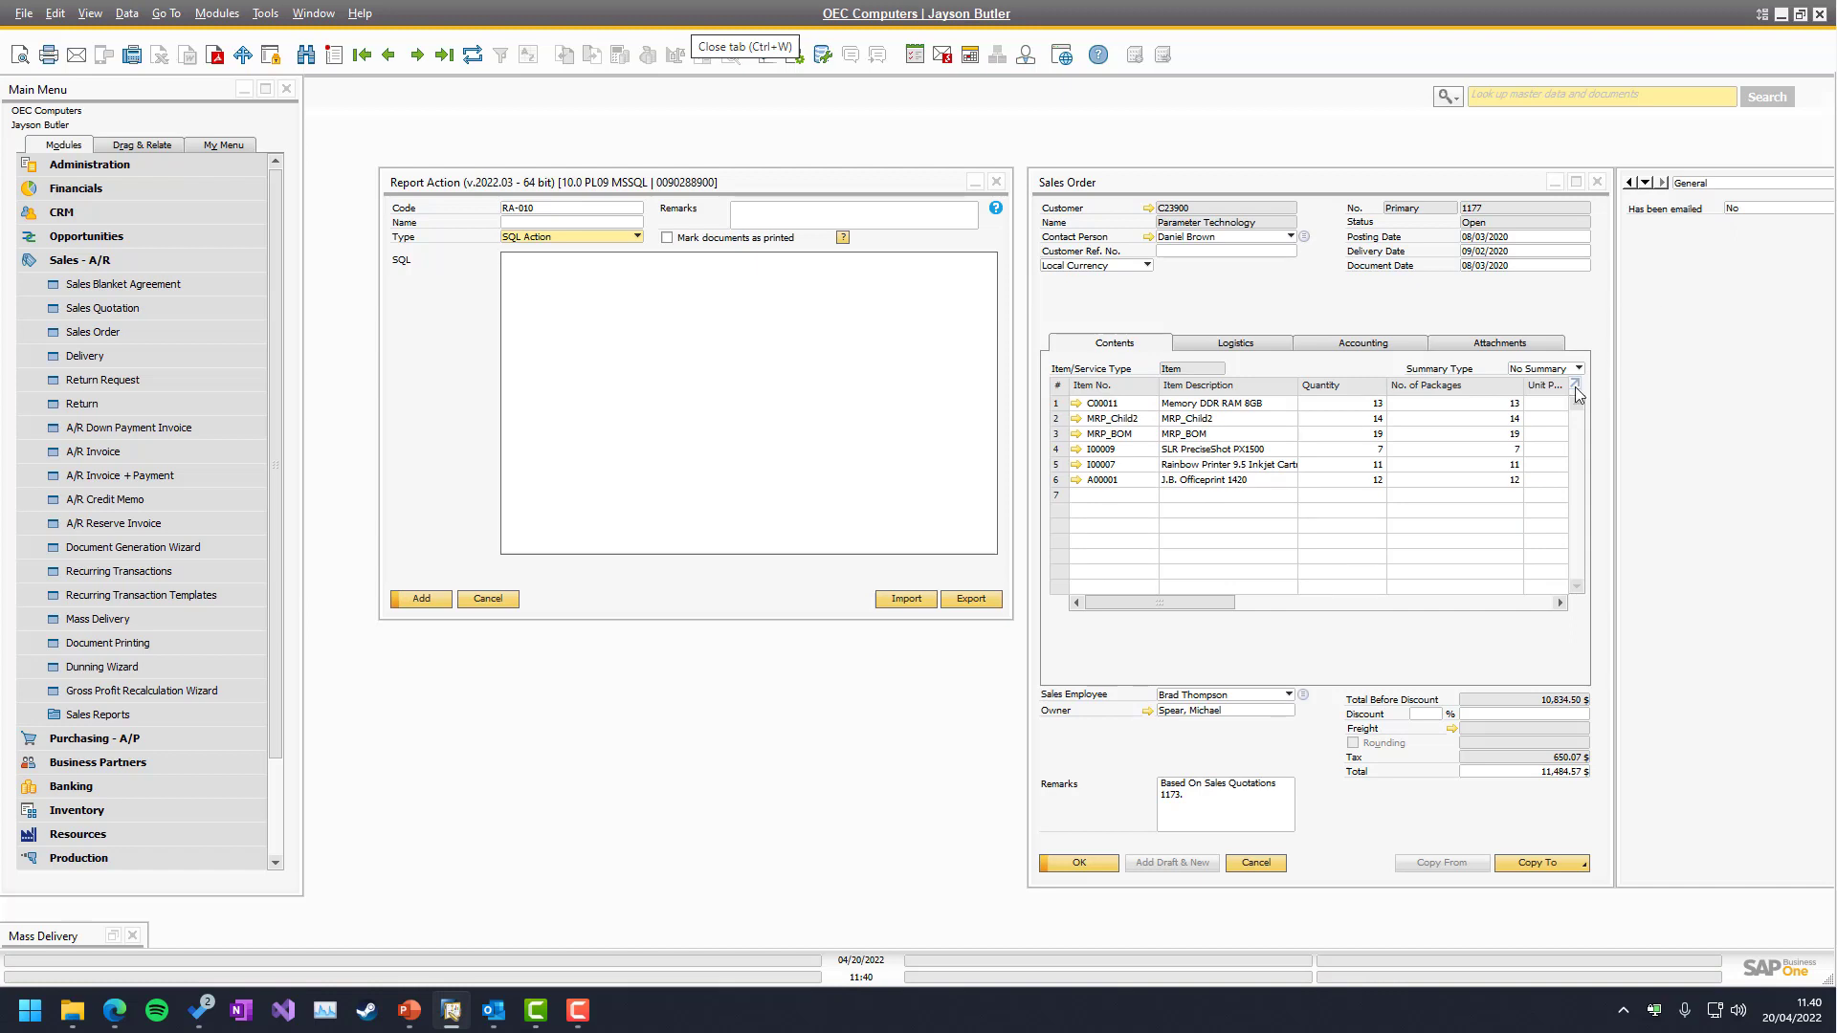
left_click(1399, 317)
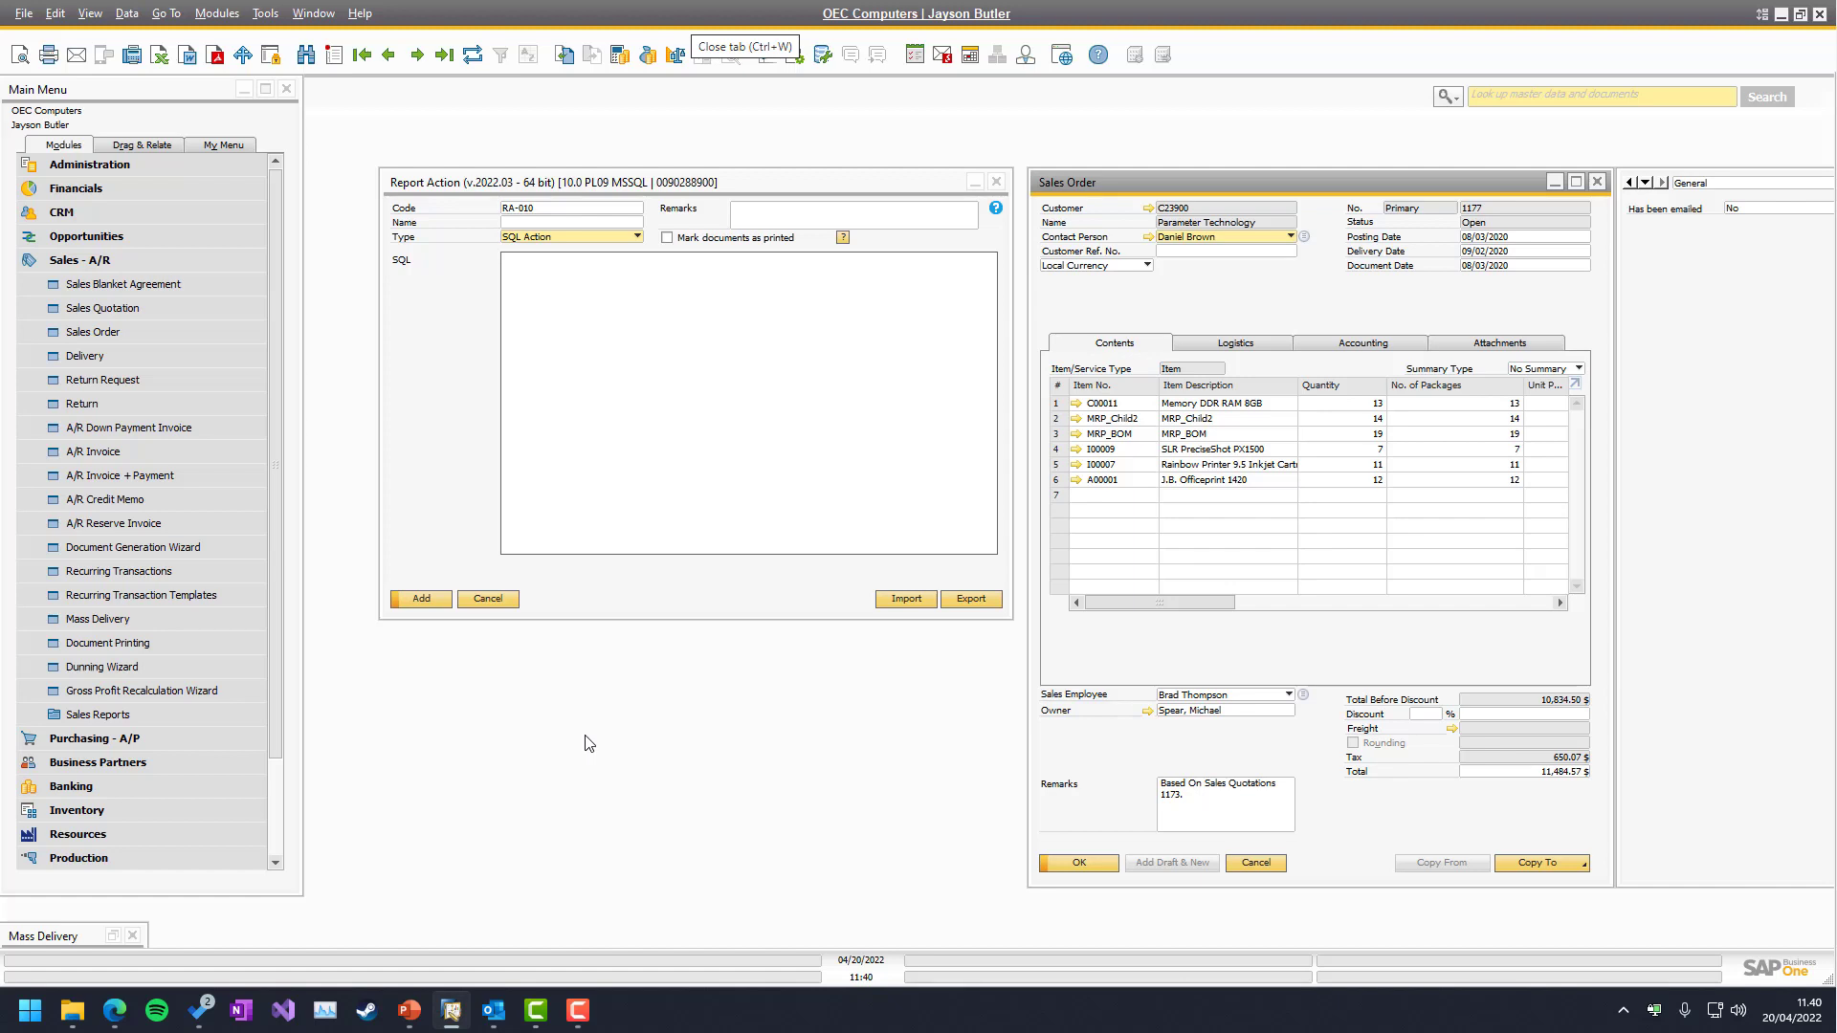
- Set Mass Delivery to Sales order documents including already printed ones, then preview and cancel
left_click(134, 618)
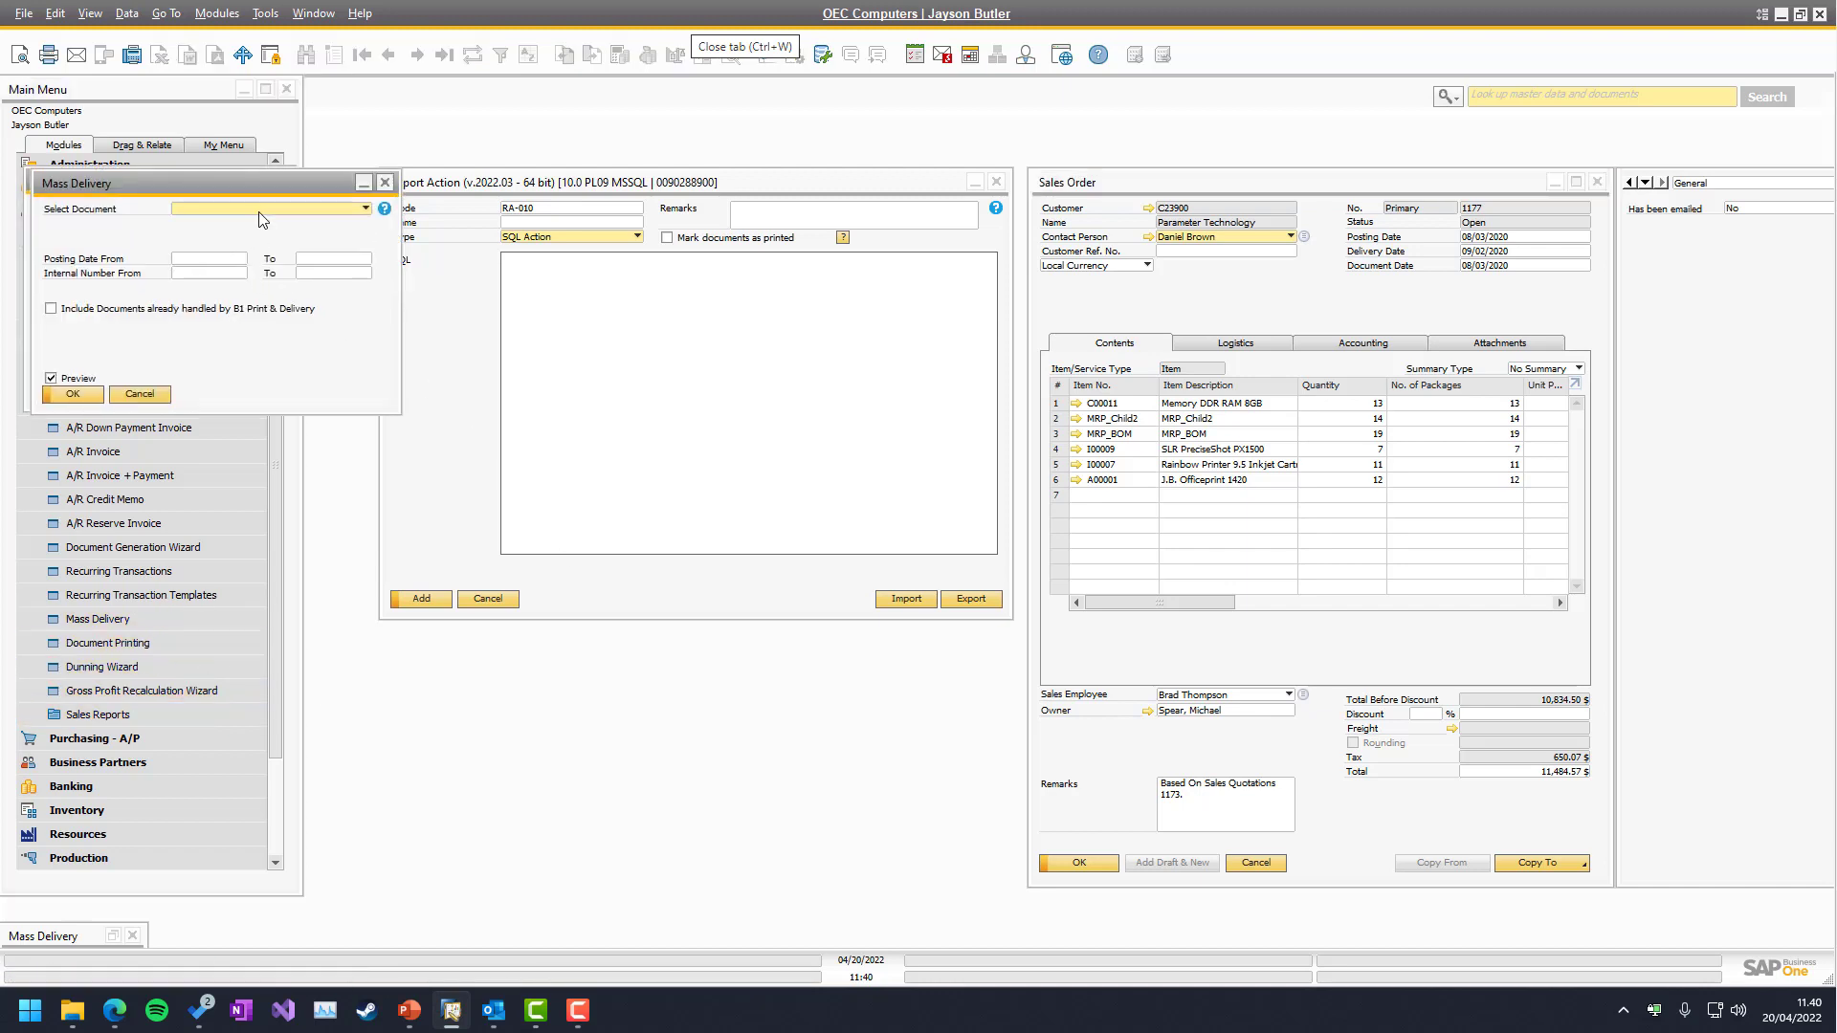
left_click_drag(216, 184, 812, 505)
left_click(937, 534)
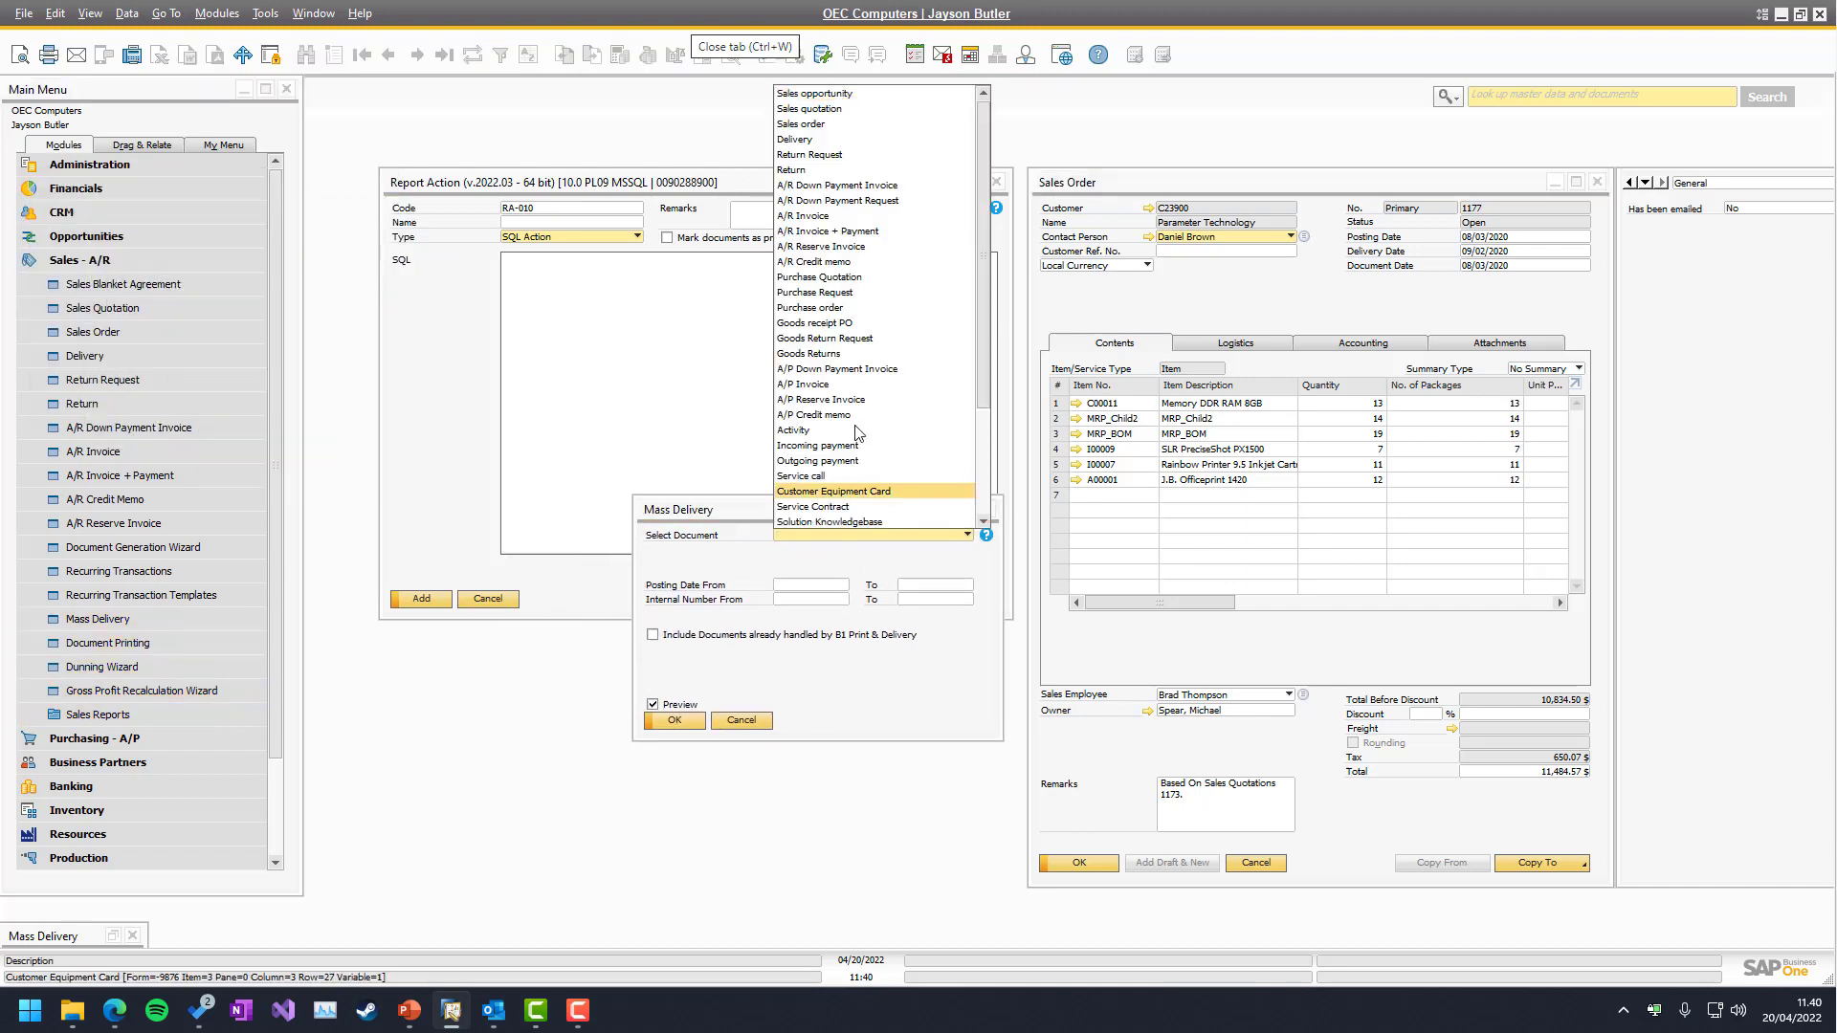
left_click(800, 124)
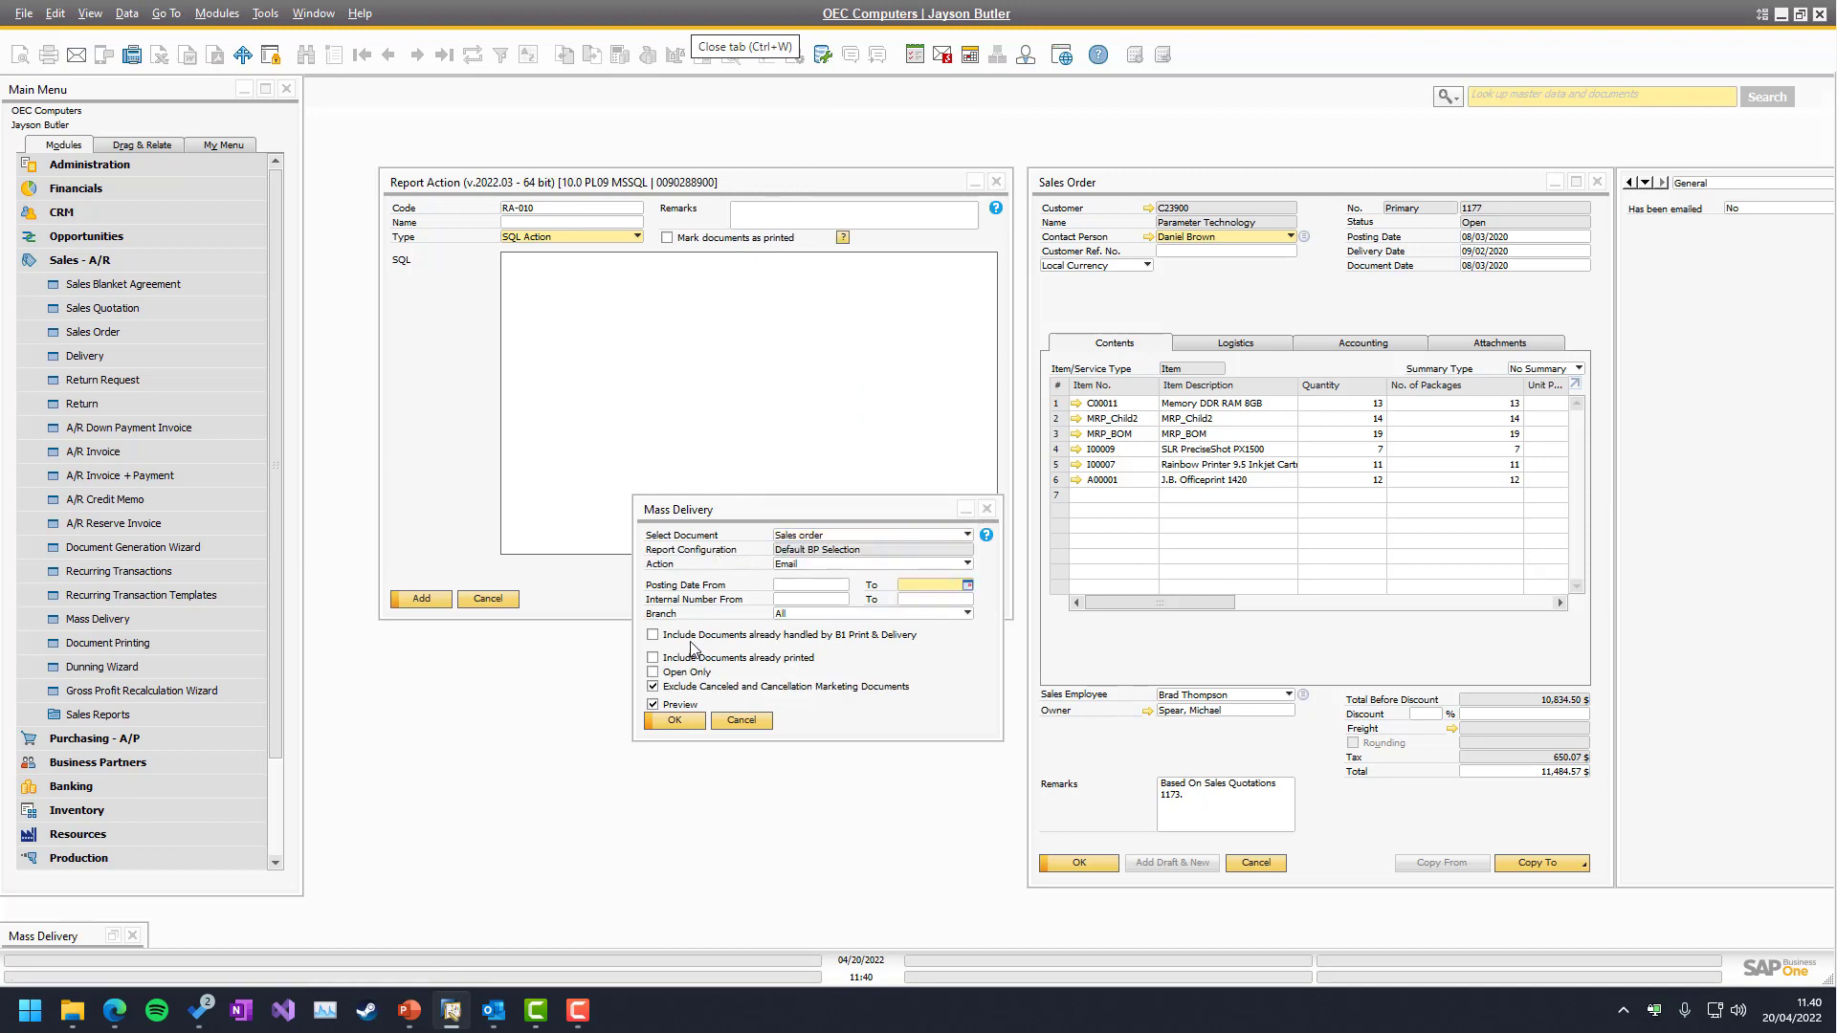
left_click(706, 658)
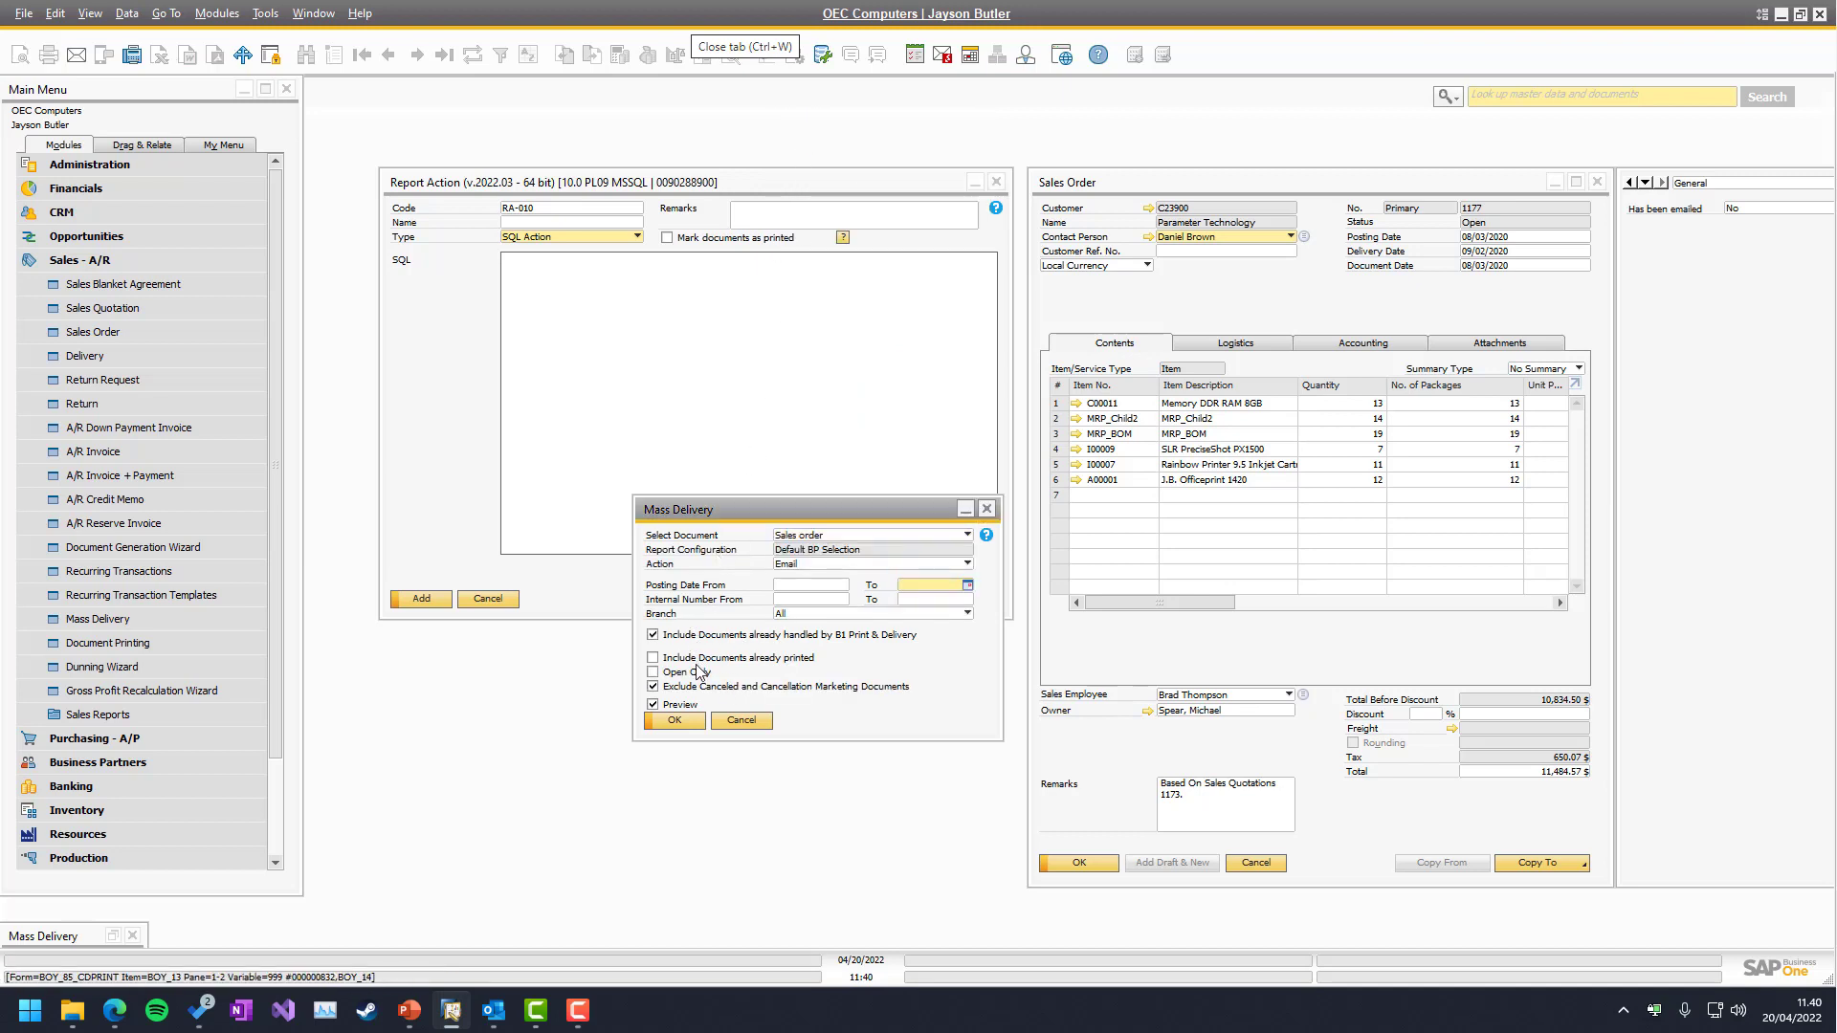
left_click(675, 722)
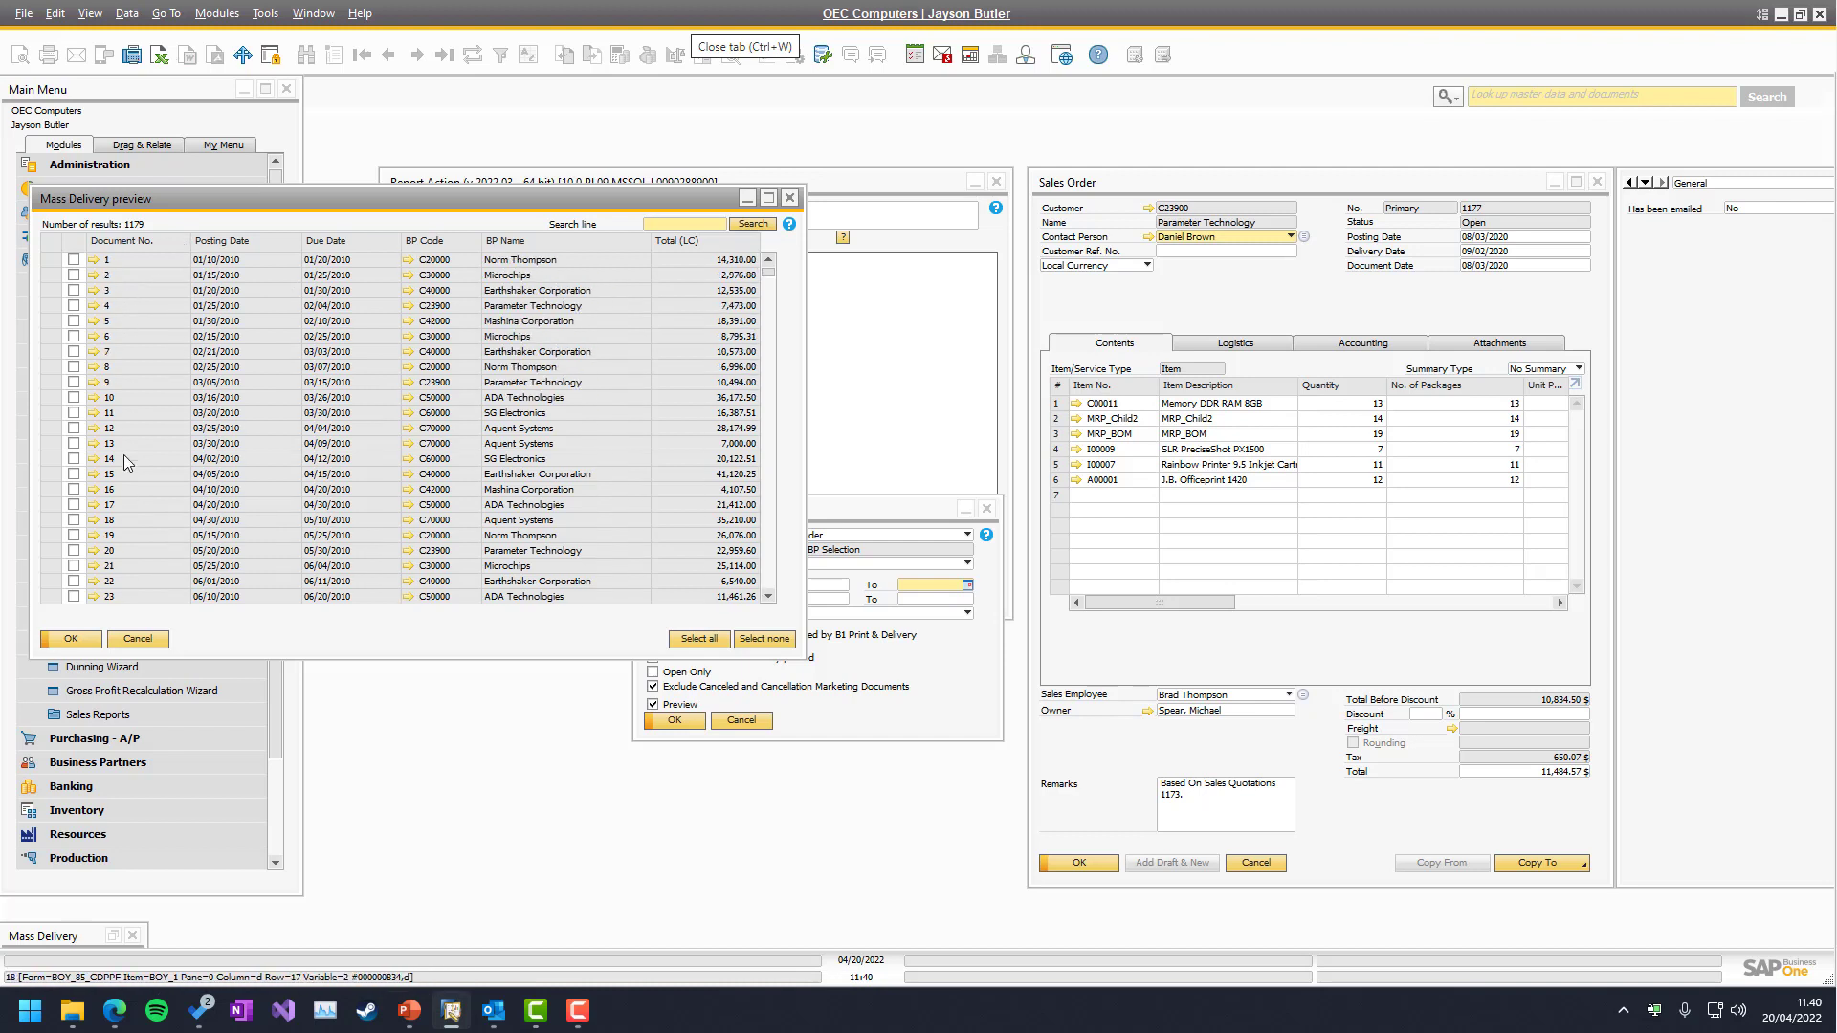
left_click(134, 639)
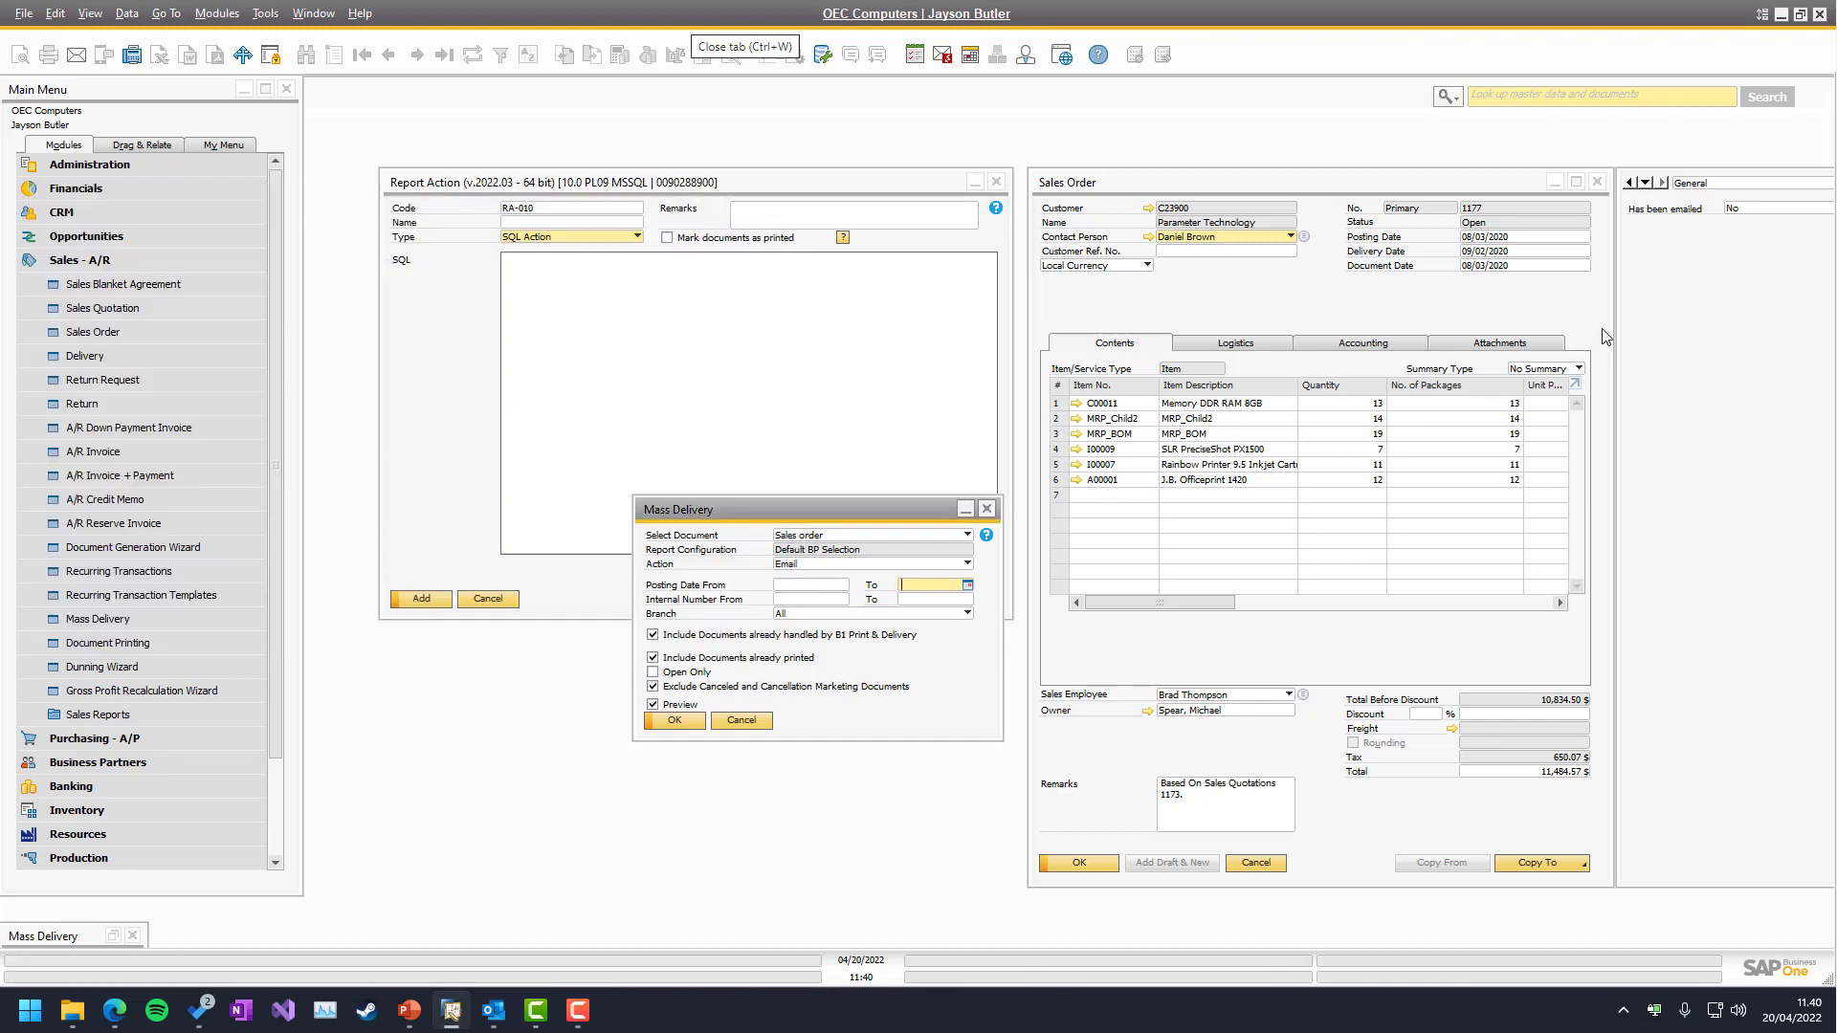
mouse_move(788, 508)
left_mouse_down()
mouse_move(823, 529)
mouse_move(797, 482)
left_mouse_up()
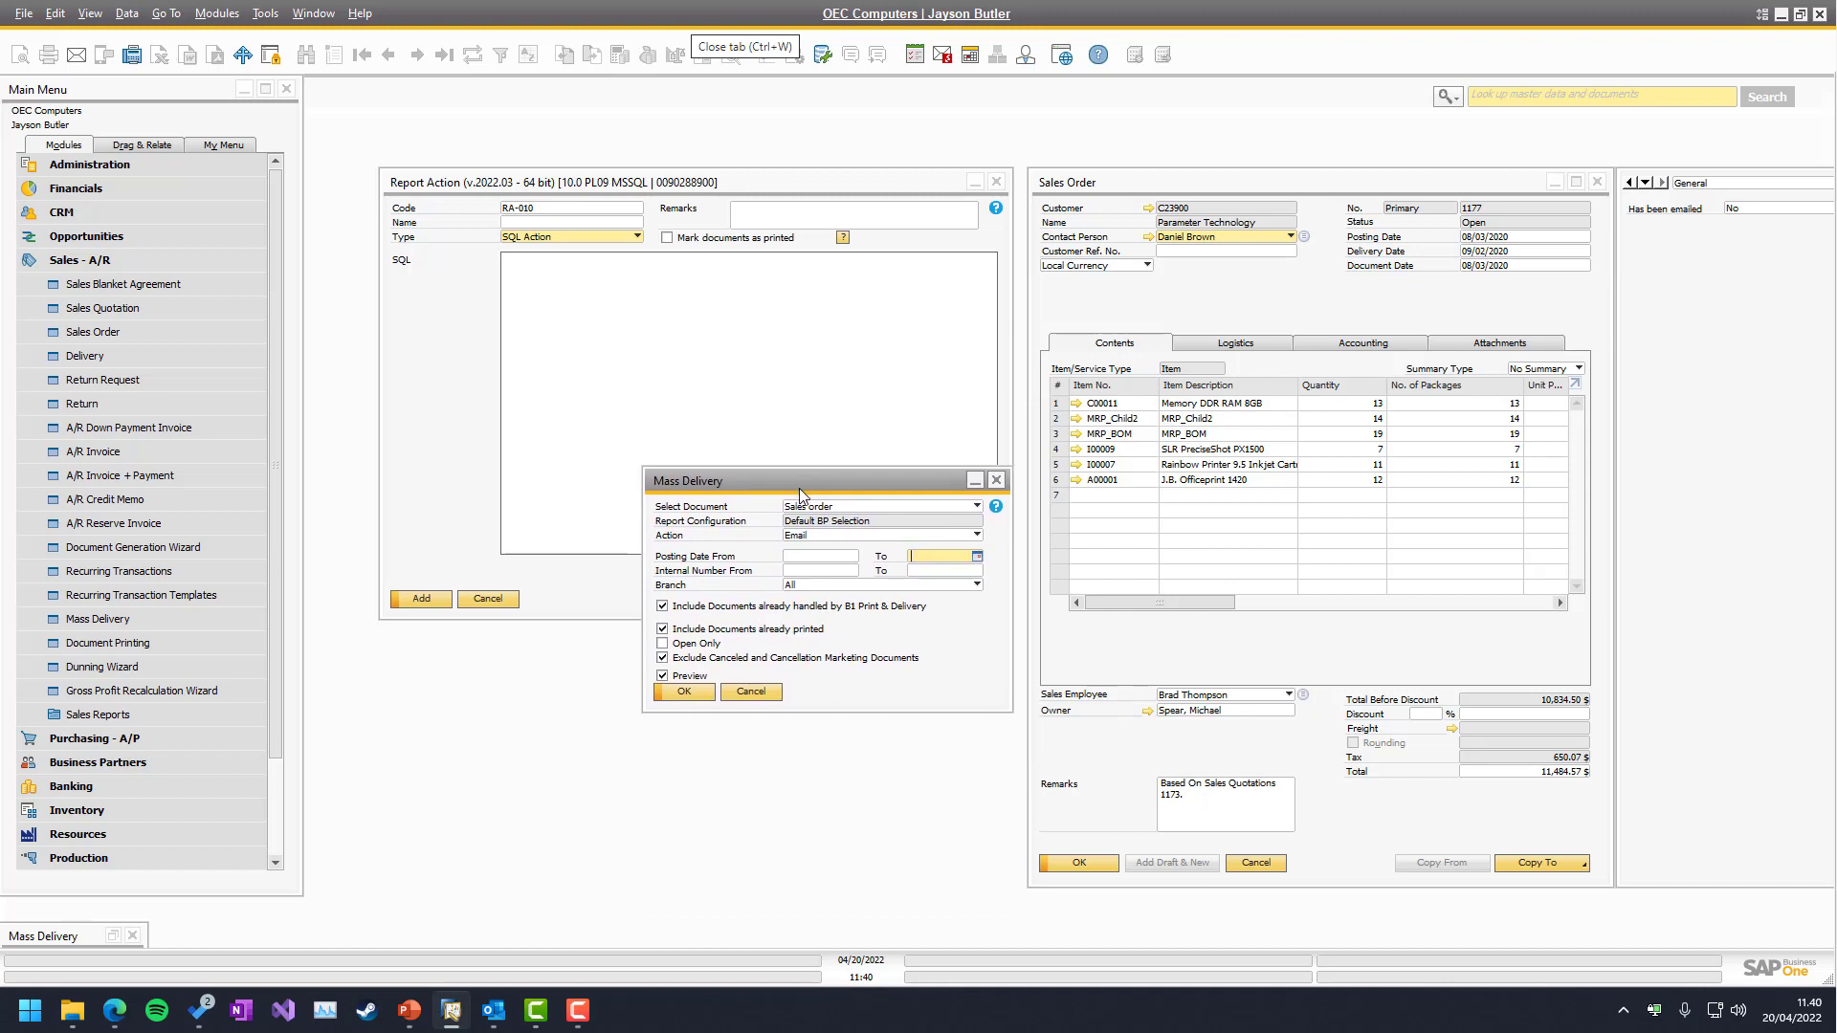
- Give Mass Delivery Configuration DP-003 the Where Condition WHERE U_EMAILED = 'N' and update it
right_click(845, 688)
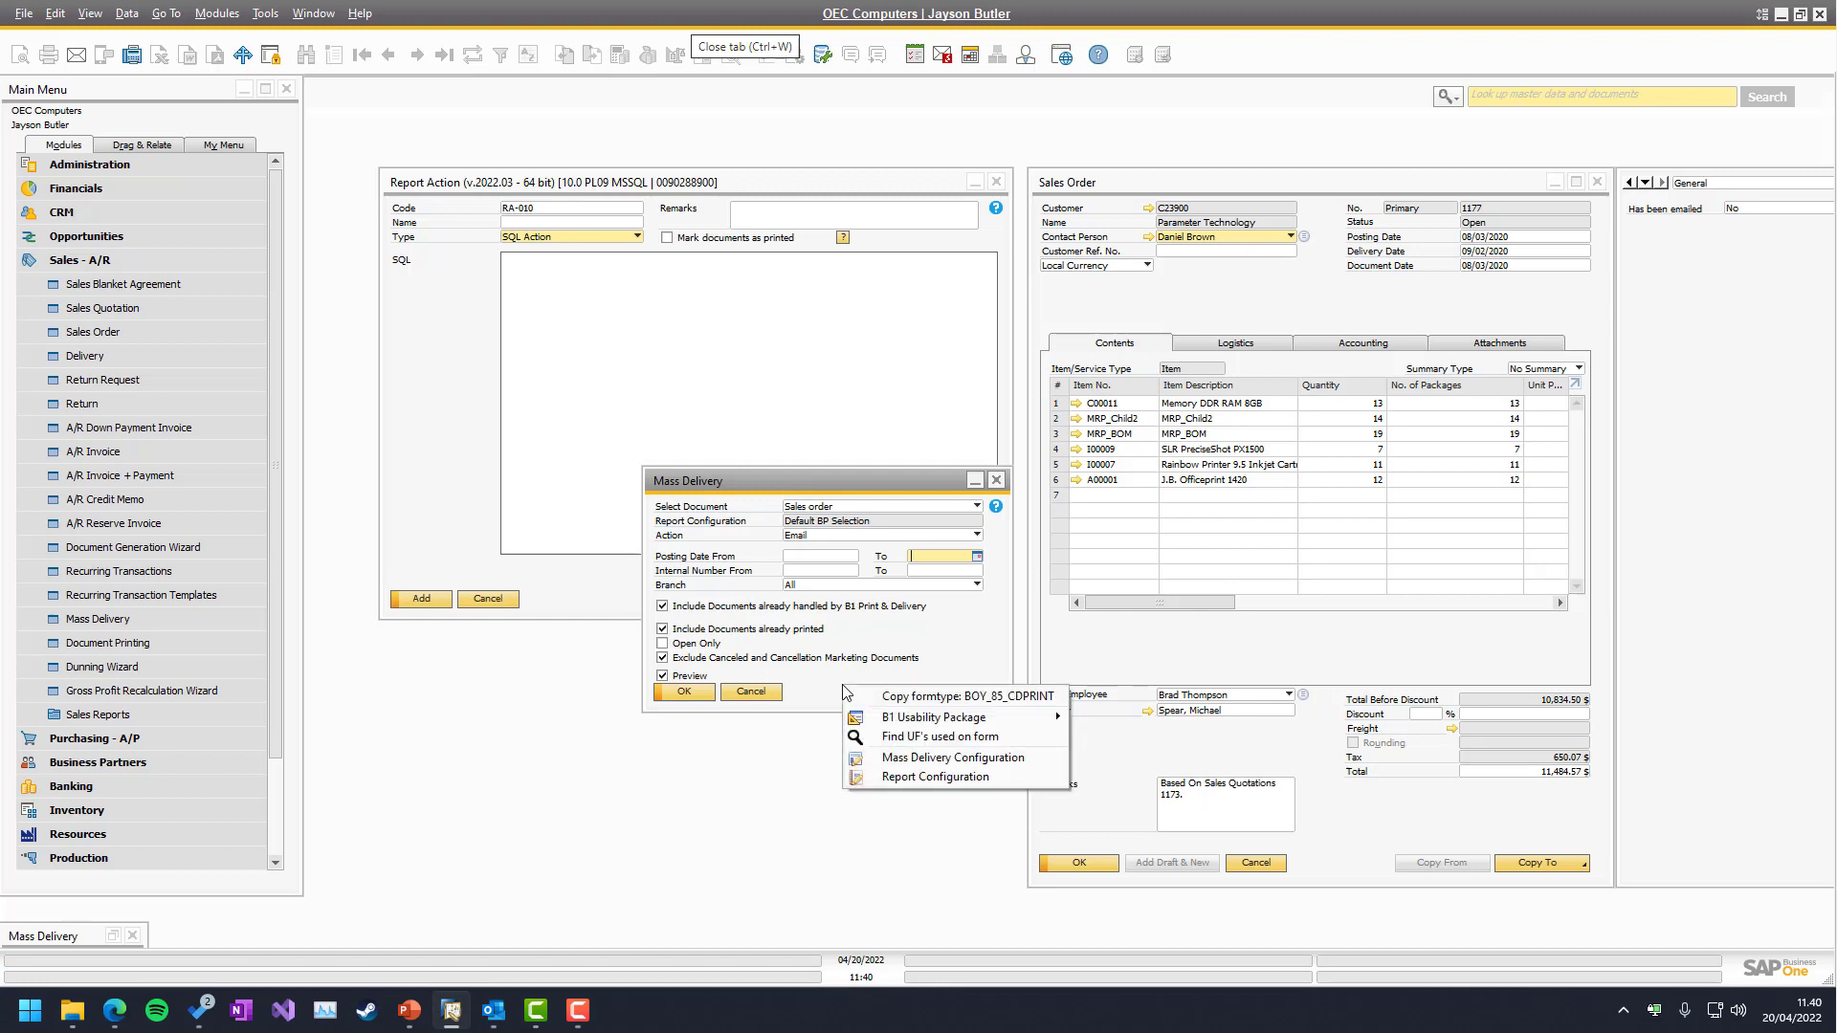
left_click(919, 758)
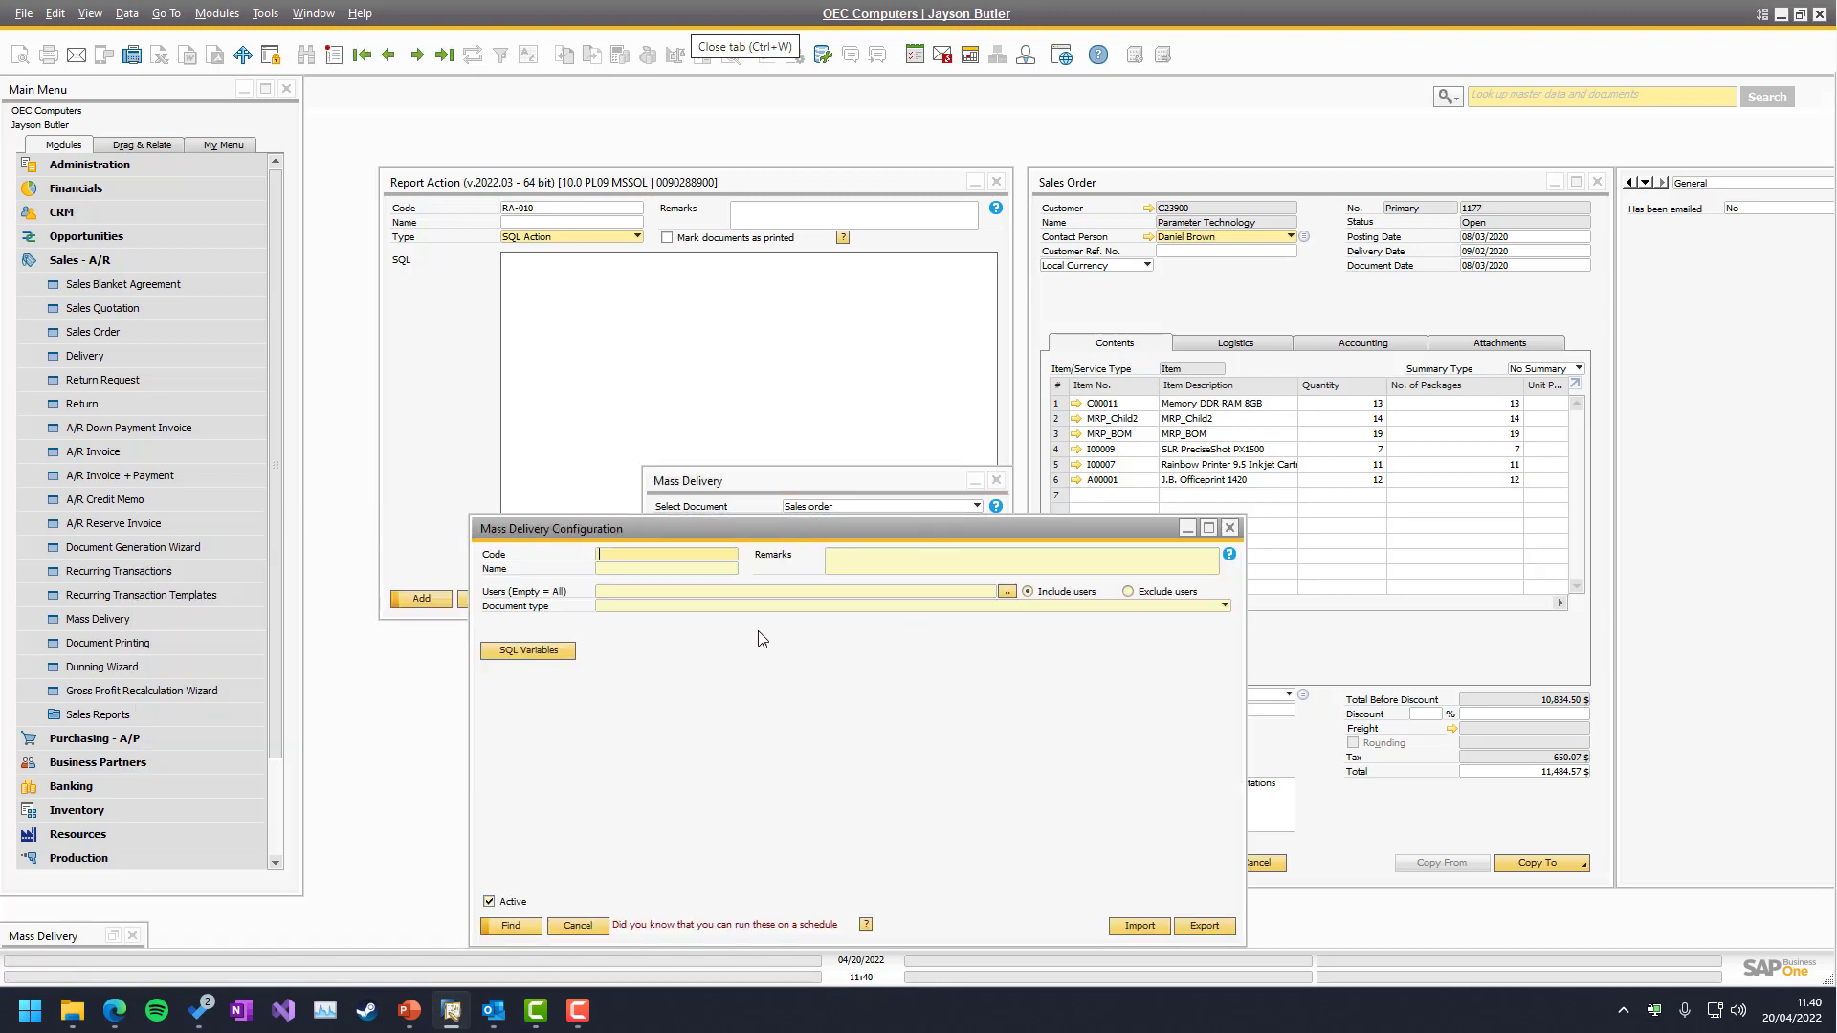
left_click_drag(761, 529, 778, 392)
left_click(748, 539)
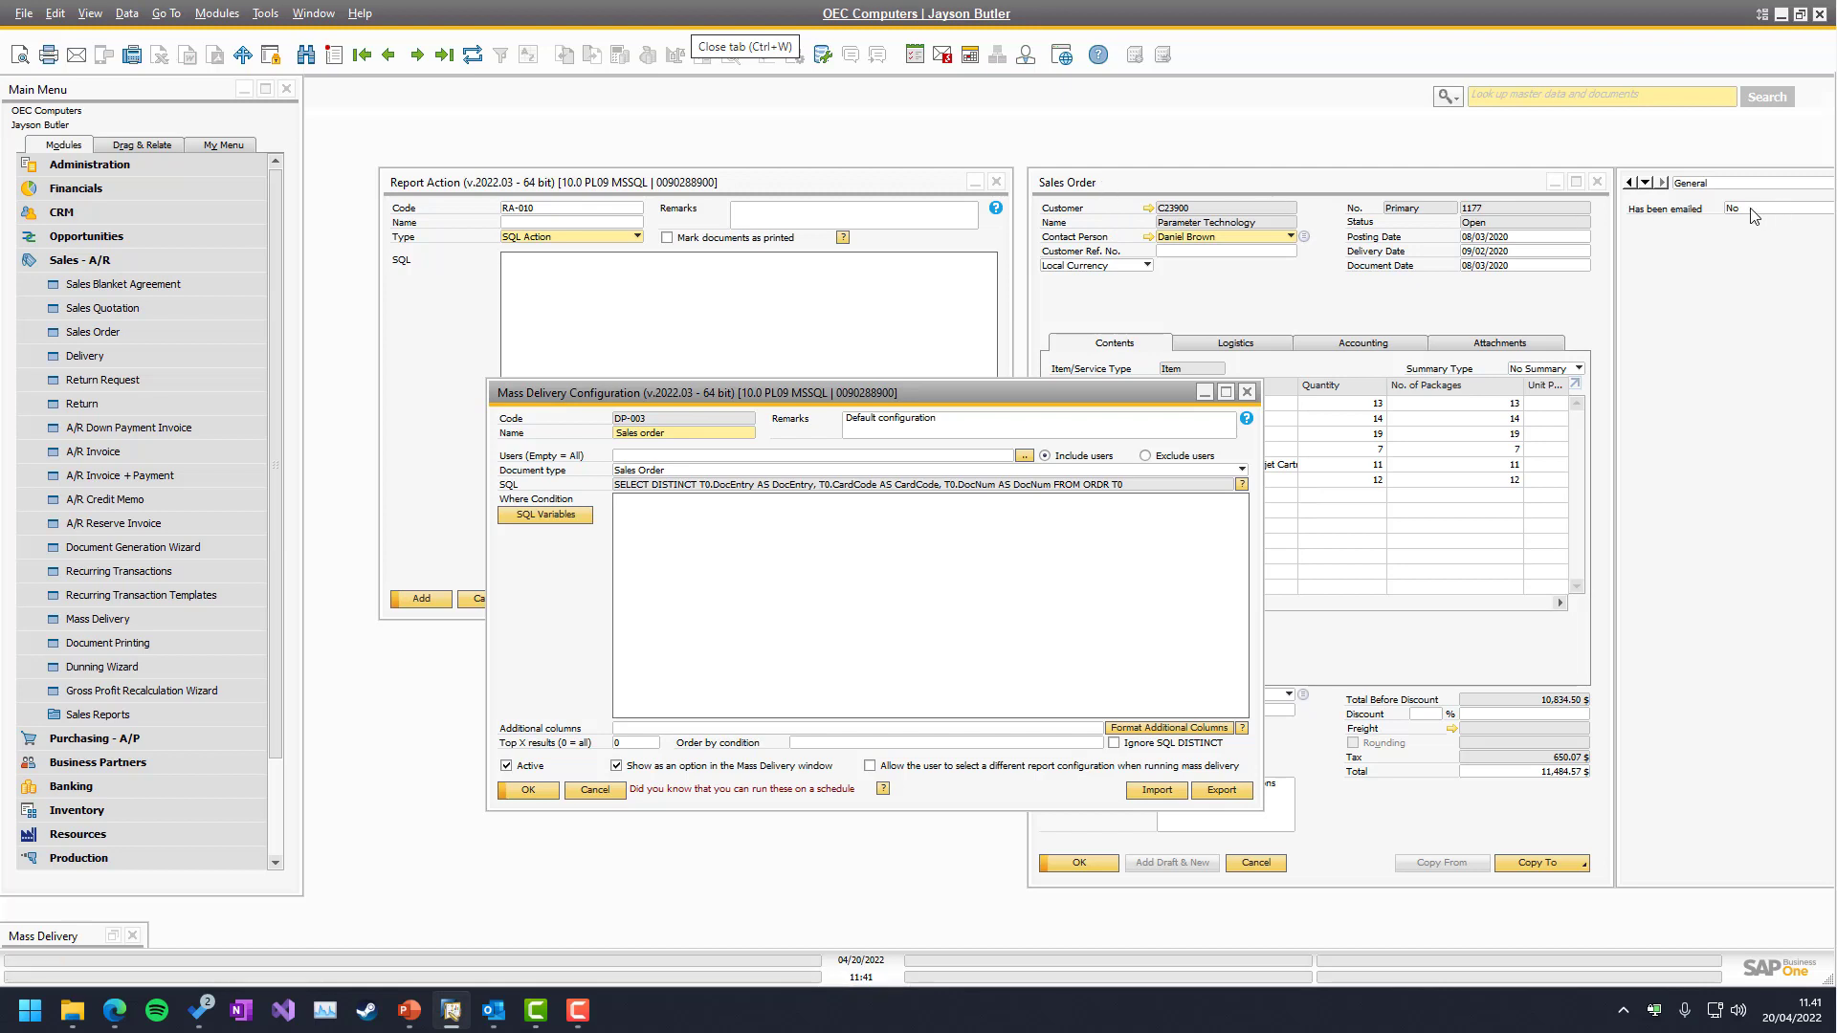
type("H")
left_click(865, 585)
type("WERE")
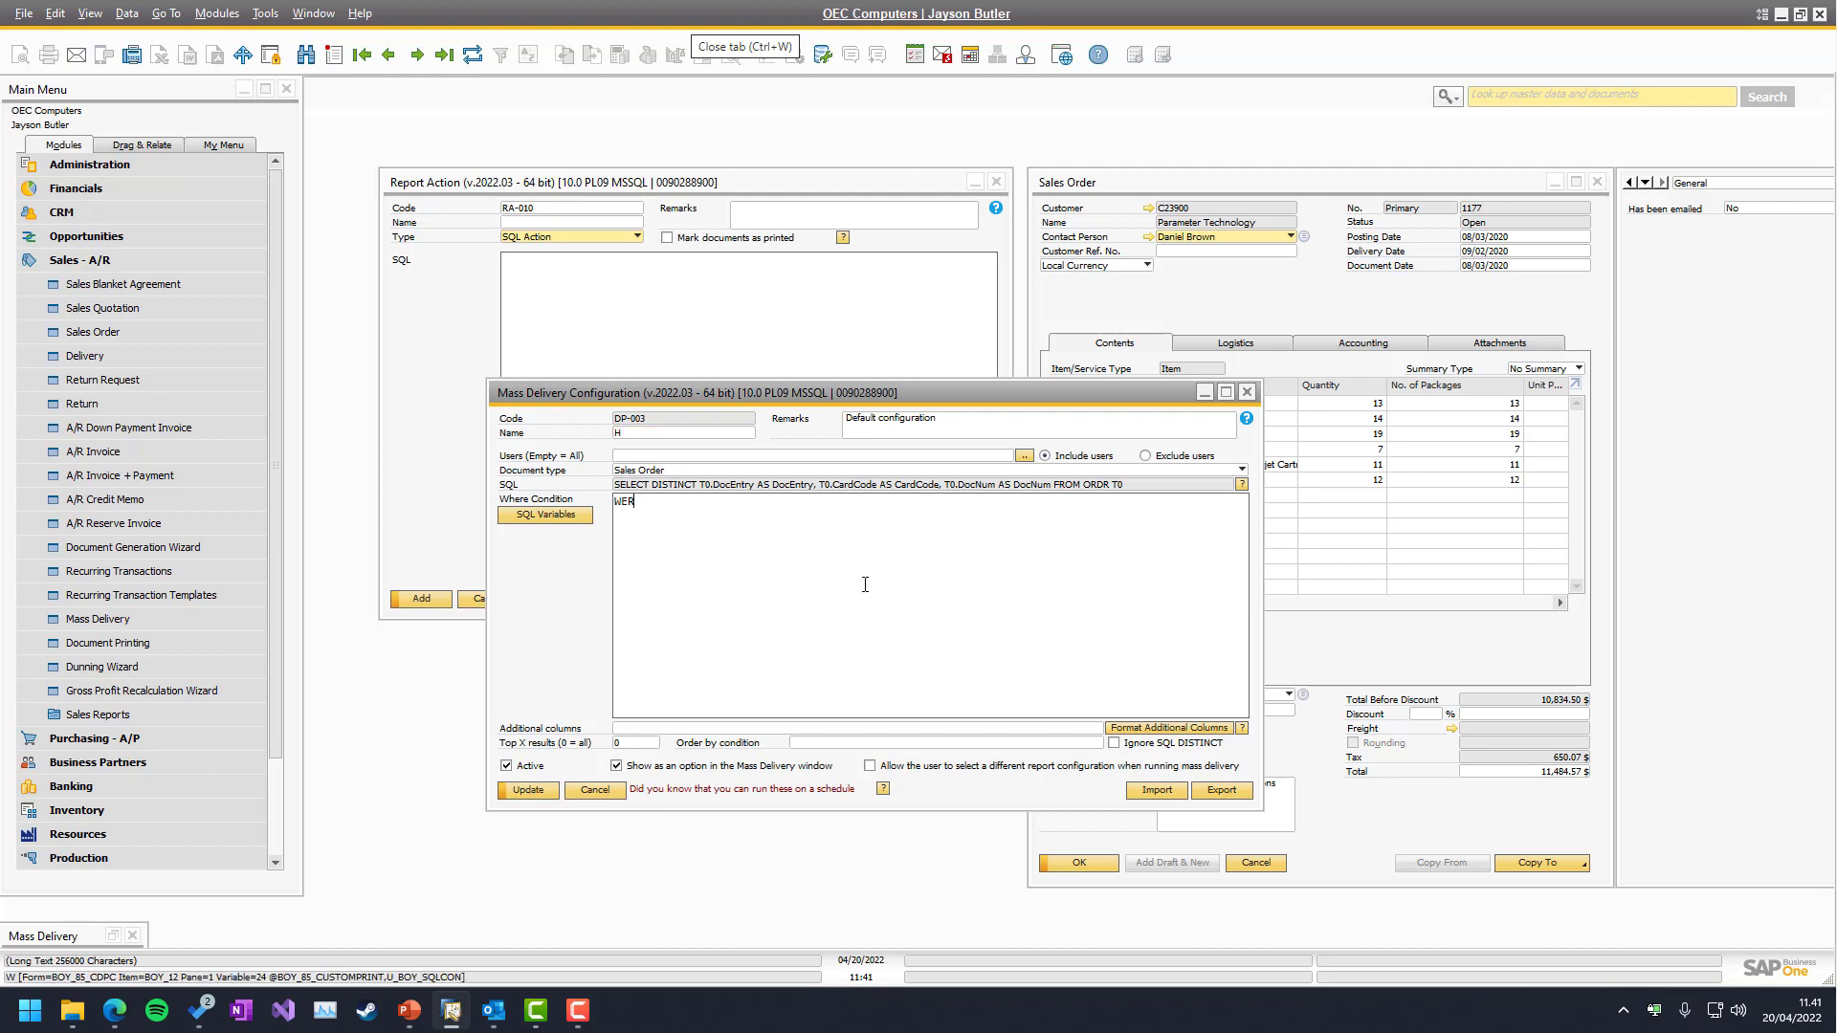
key("BackSpace")
key("BackSpace")
type("WHERE U_EMAILED = 'N'")
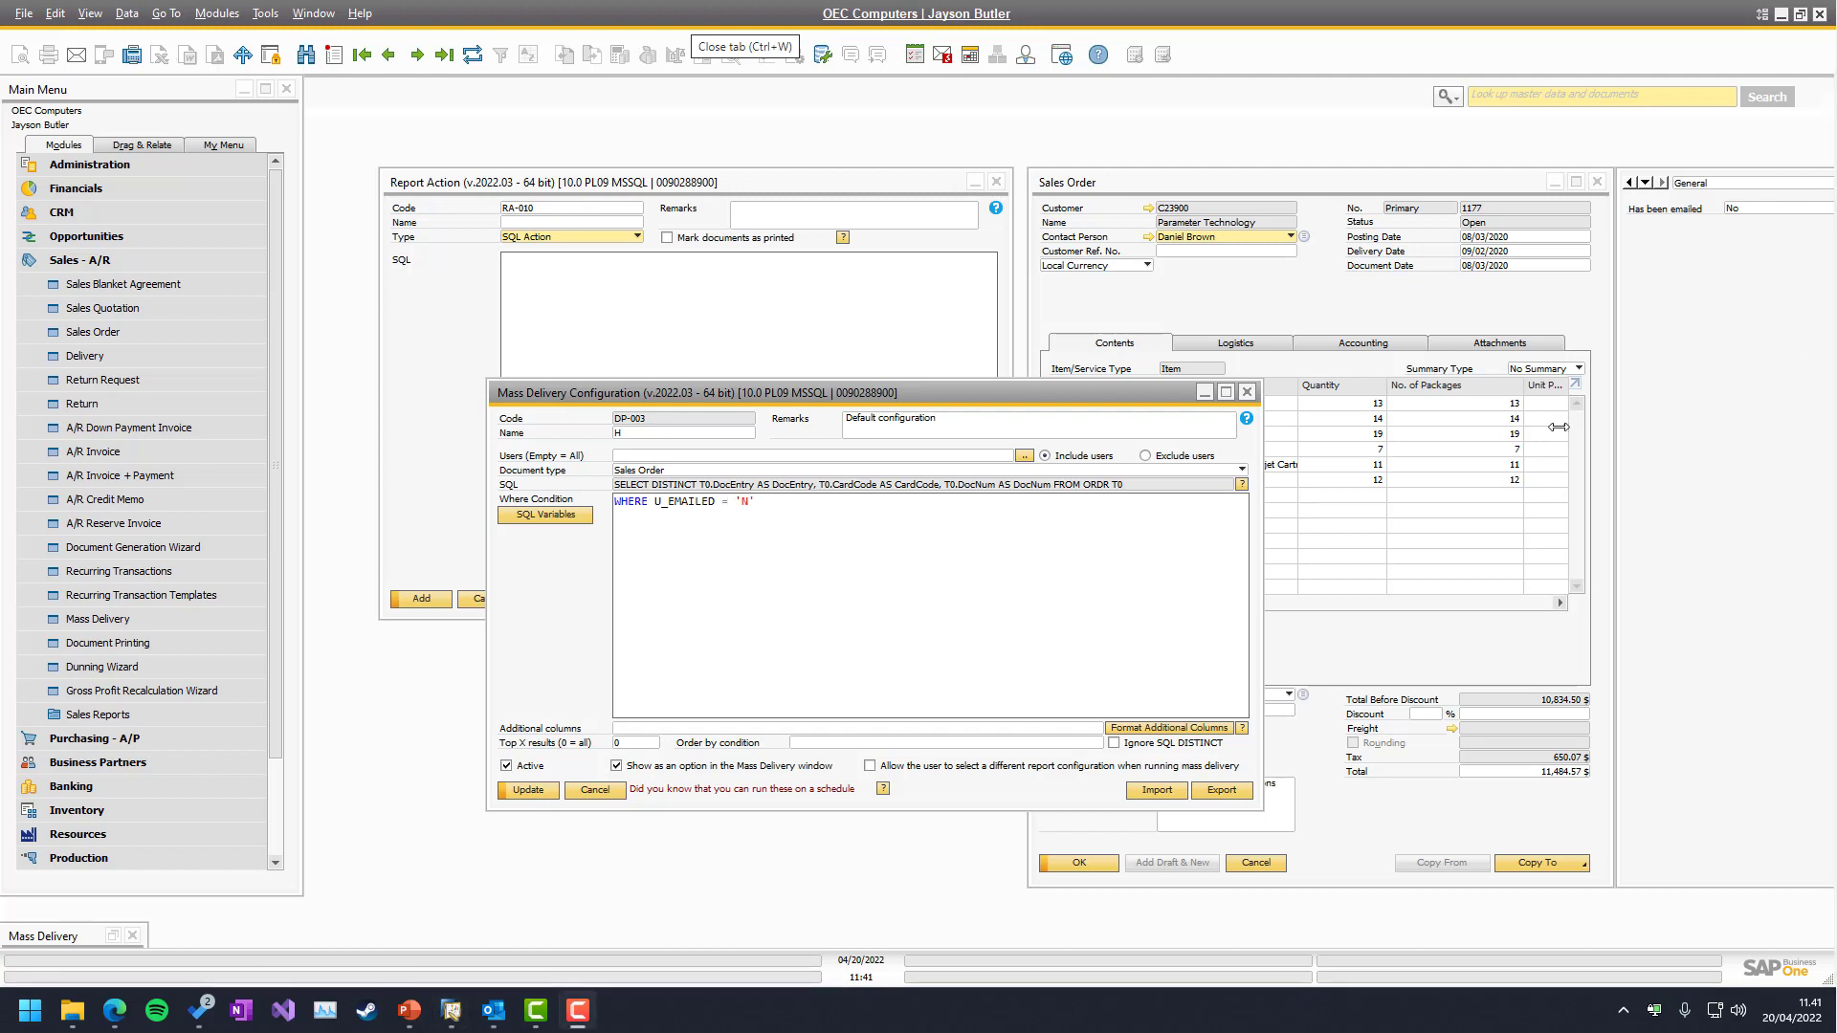
left_click(540, 794)
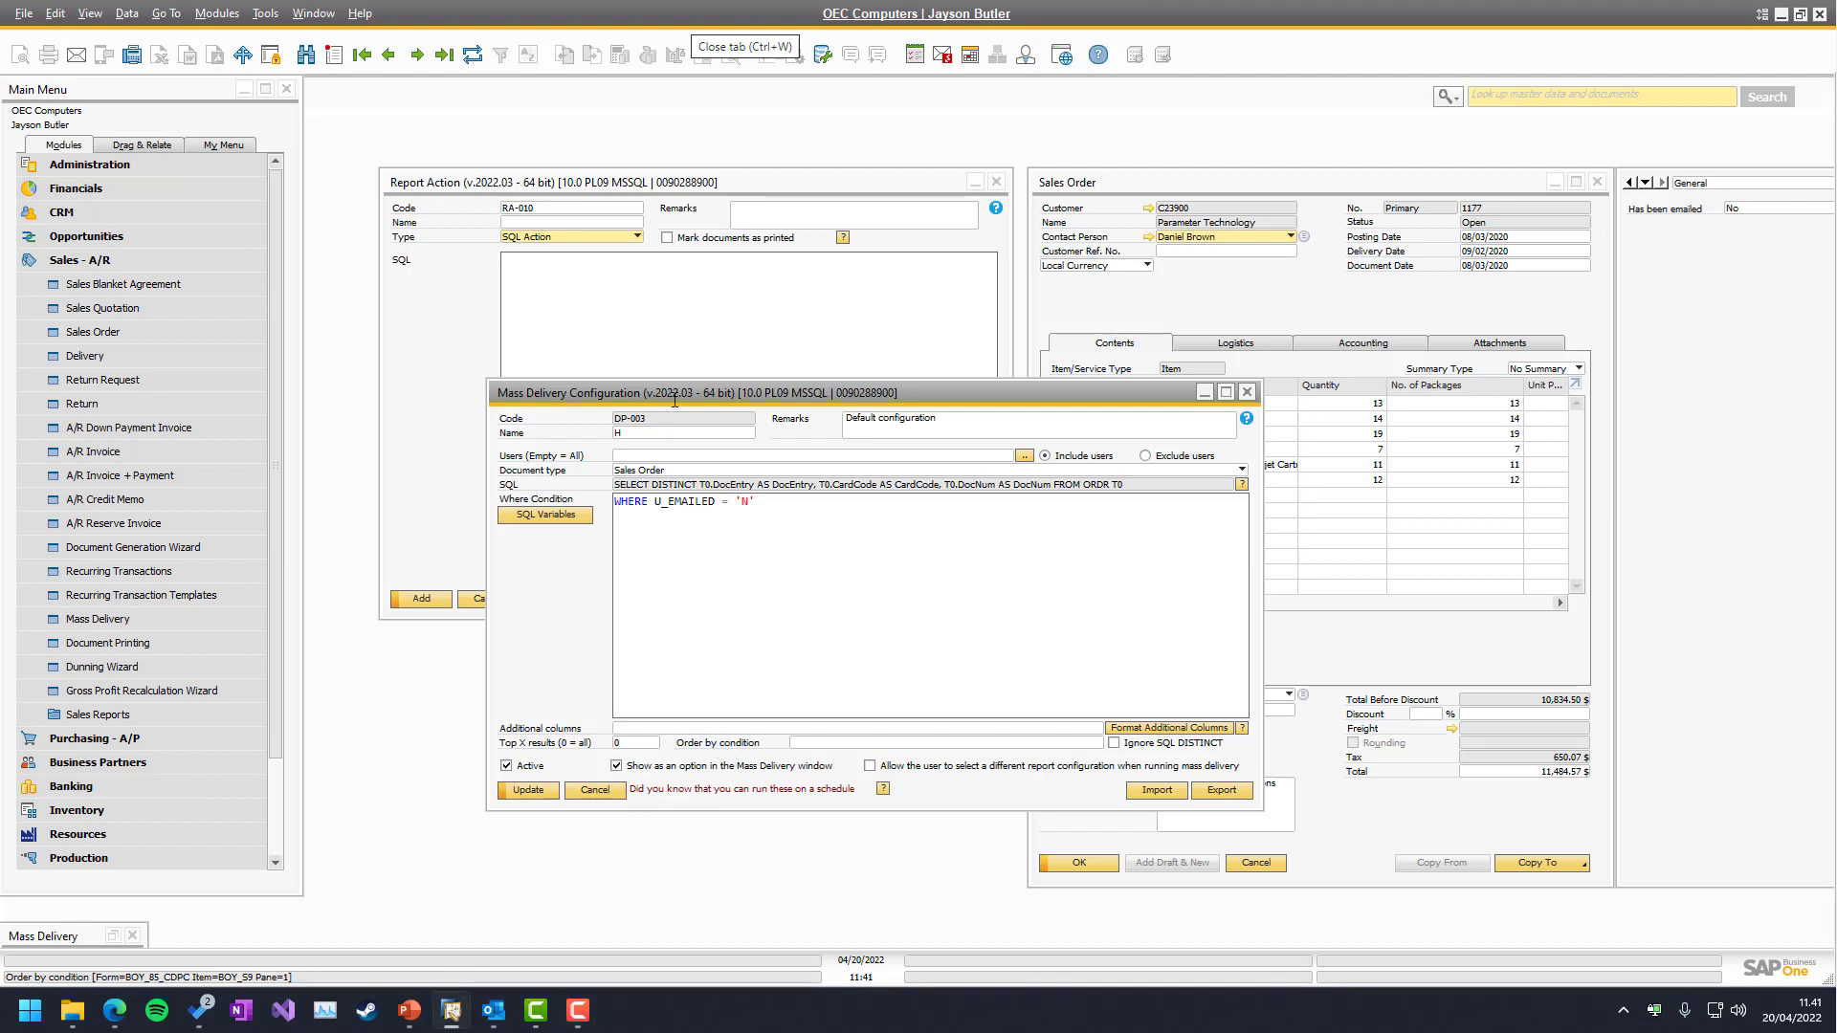
left_click_drag(1026, 395, 1491, 479)
left_click(761, 486)
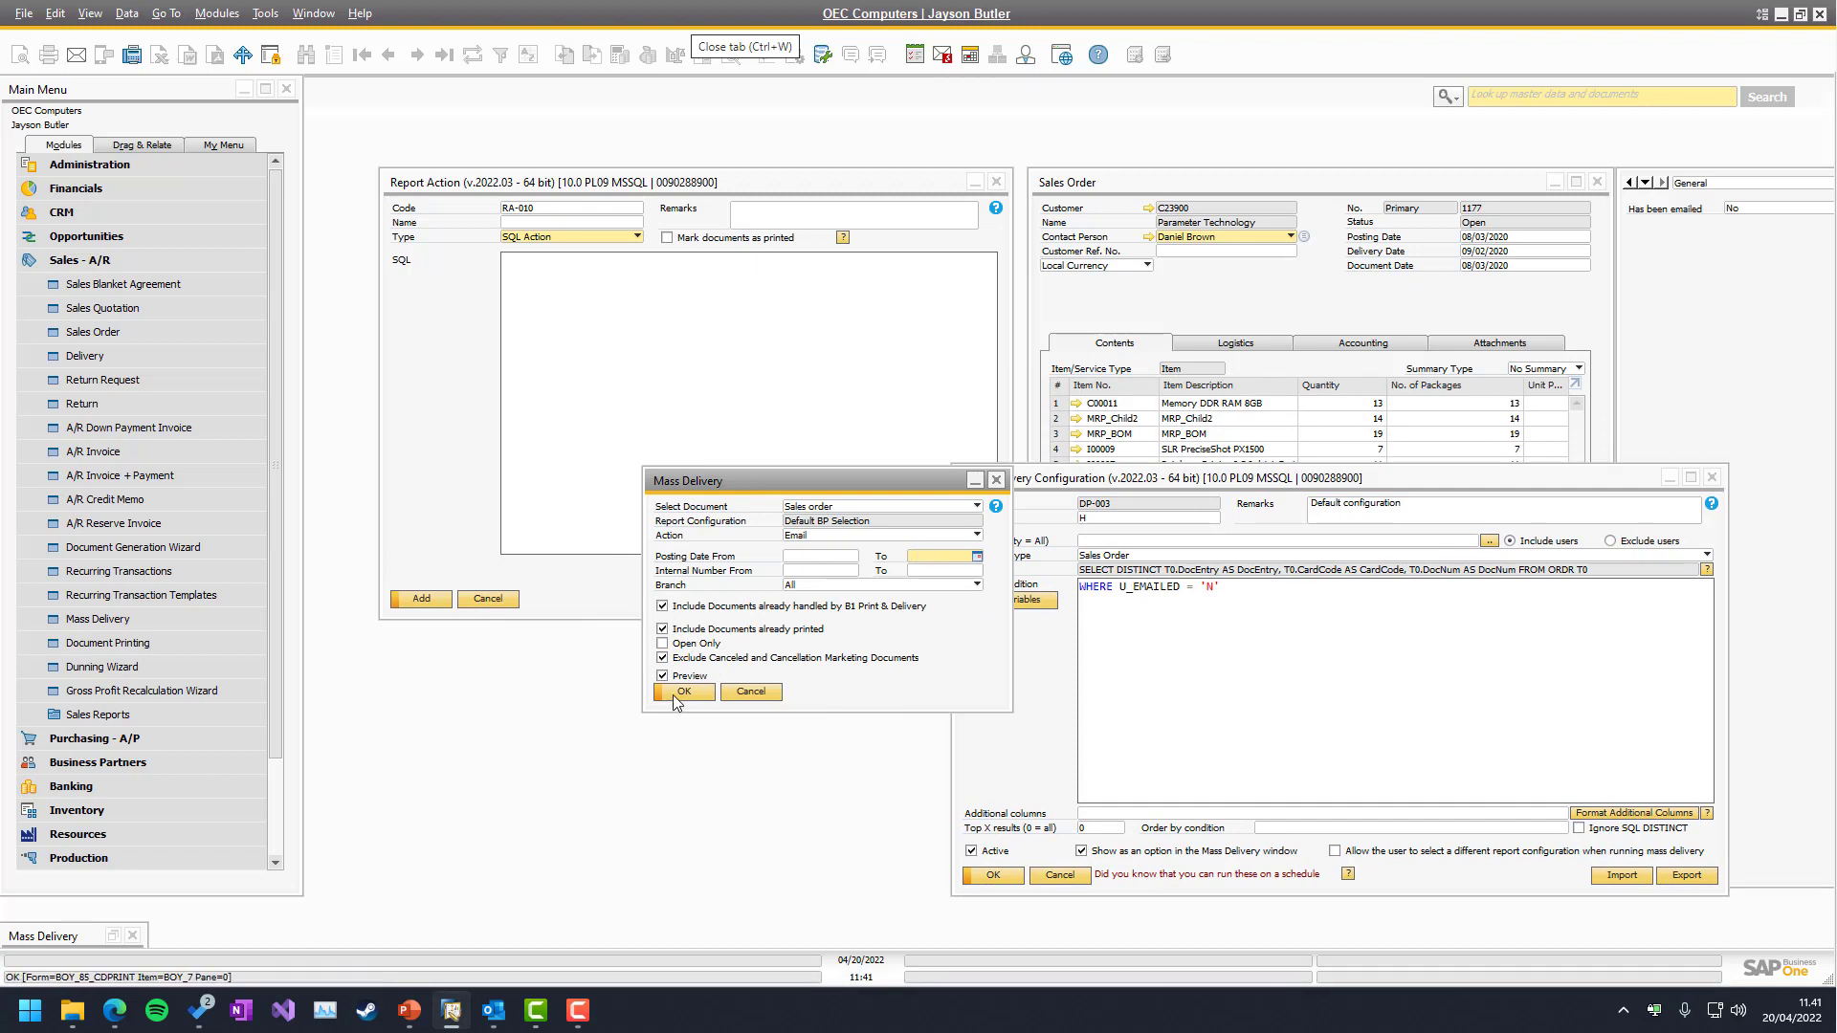
- Preview the filtered delivery, then set order 1177's Has been emailed to Yes and save
left_click(673, 694)
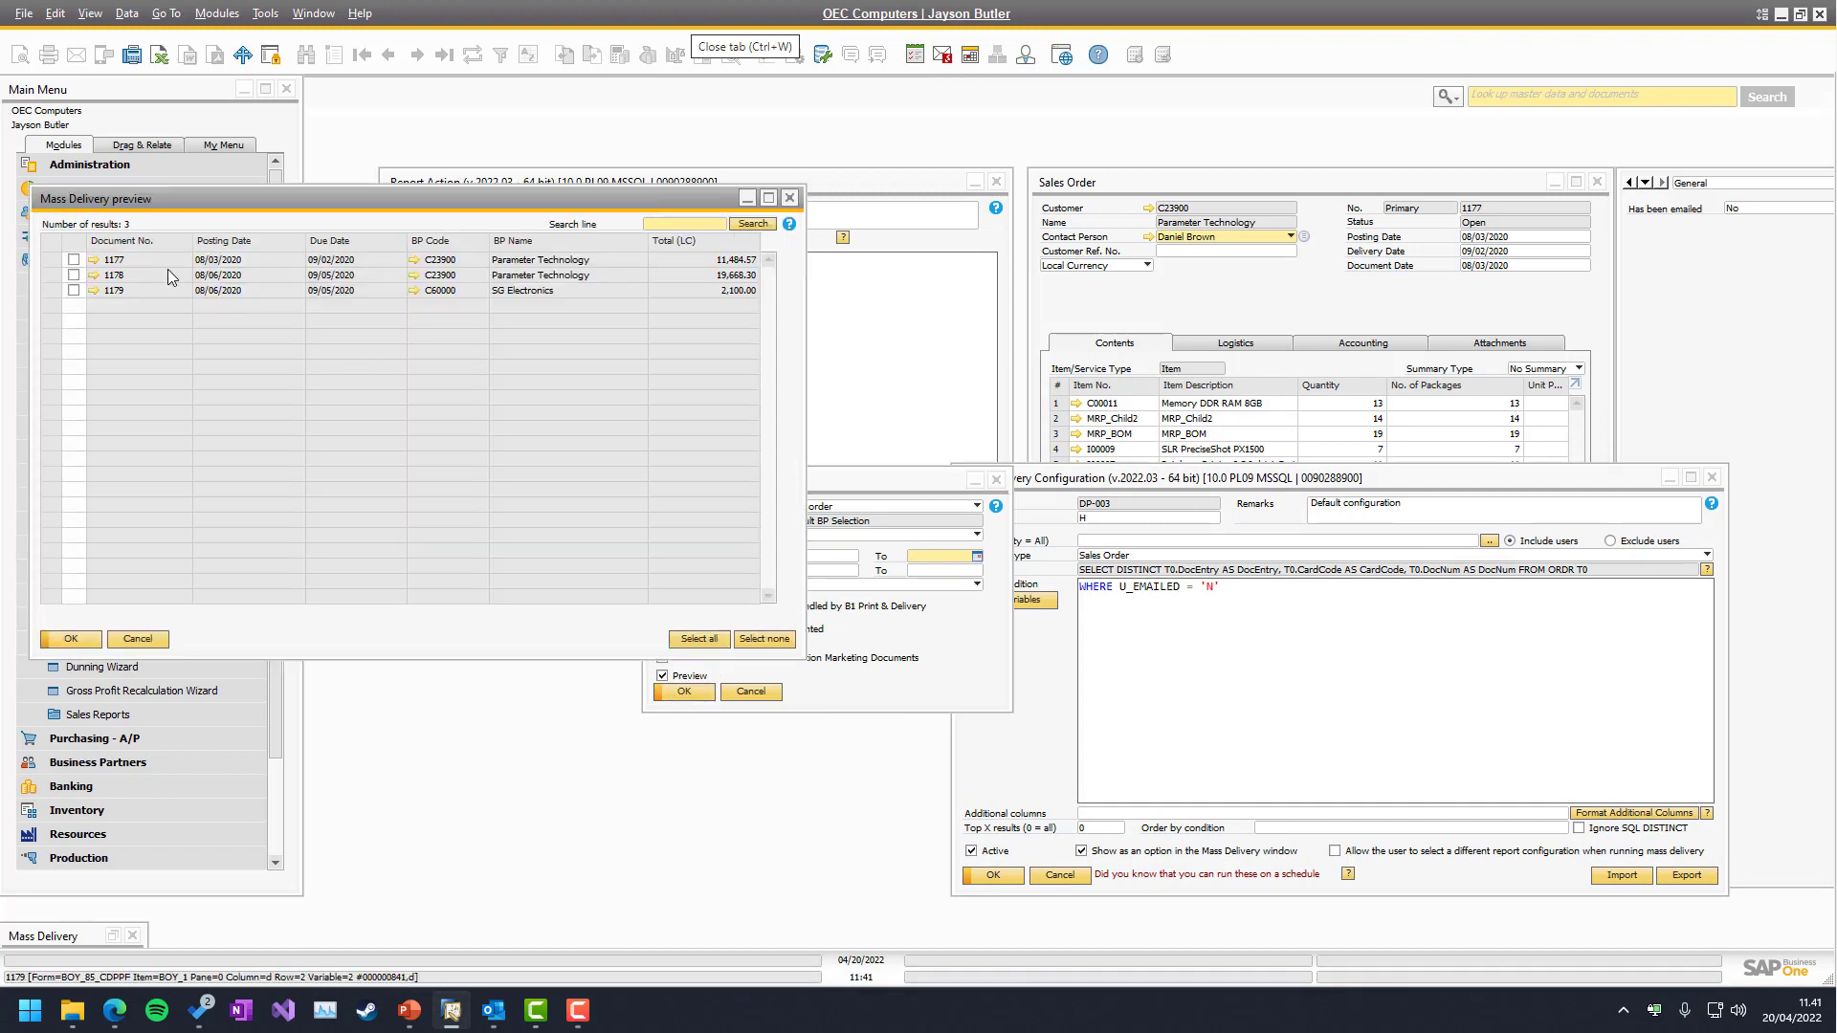
left_click(137, 638)
left_click(1749, 234)
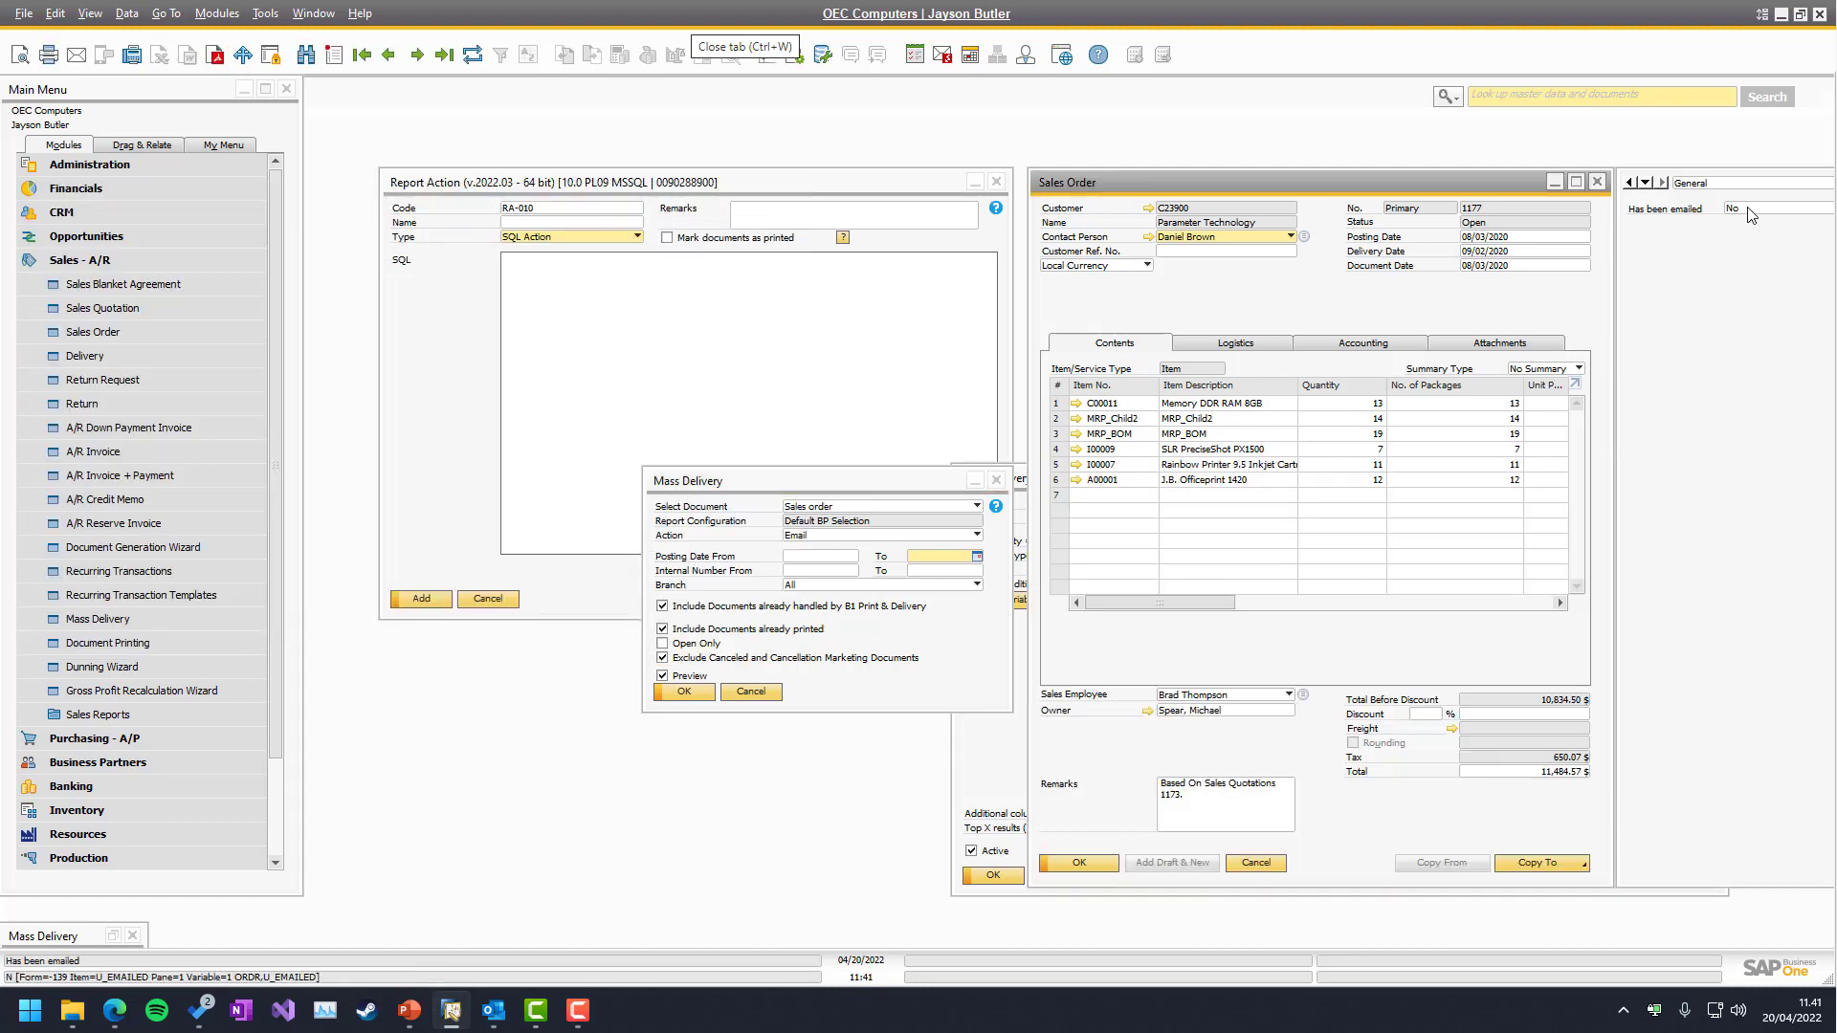
left_click(1749, 215)
left_click(1744, 236)
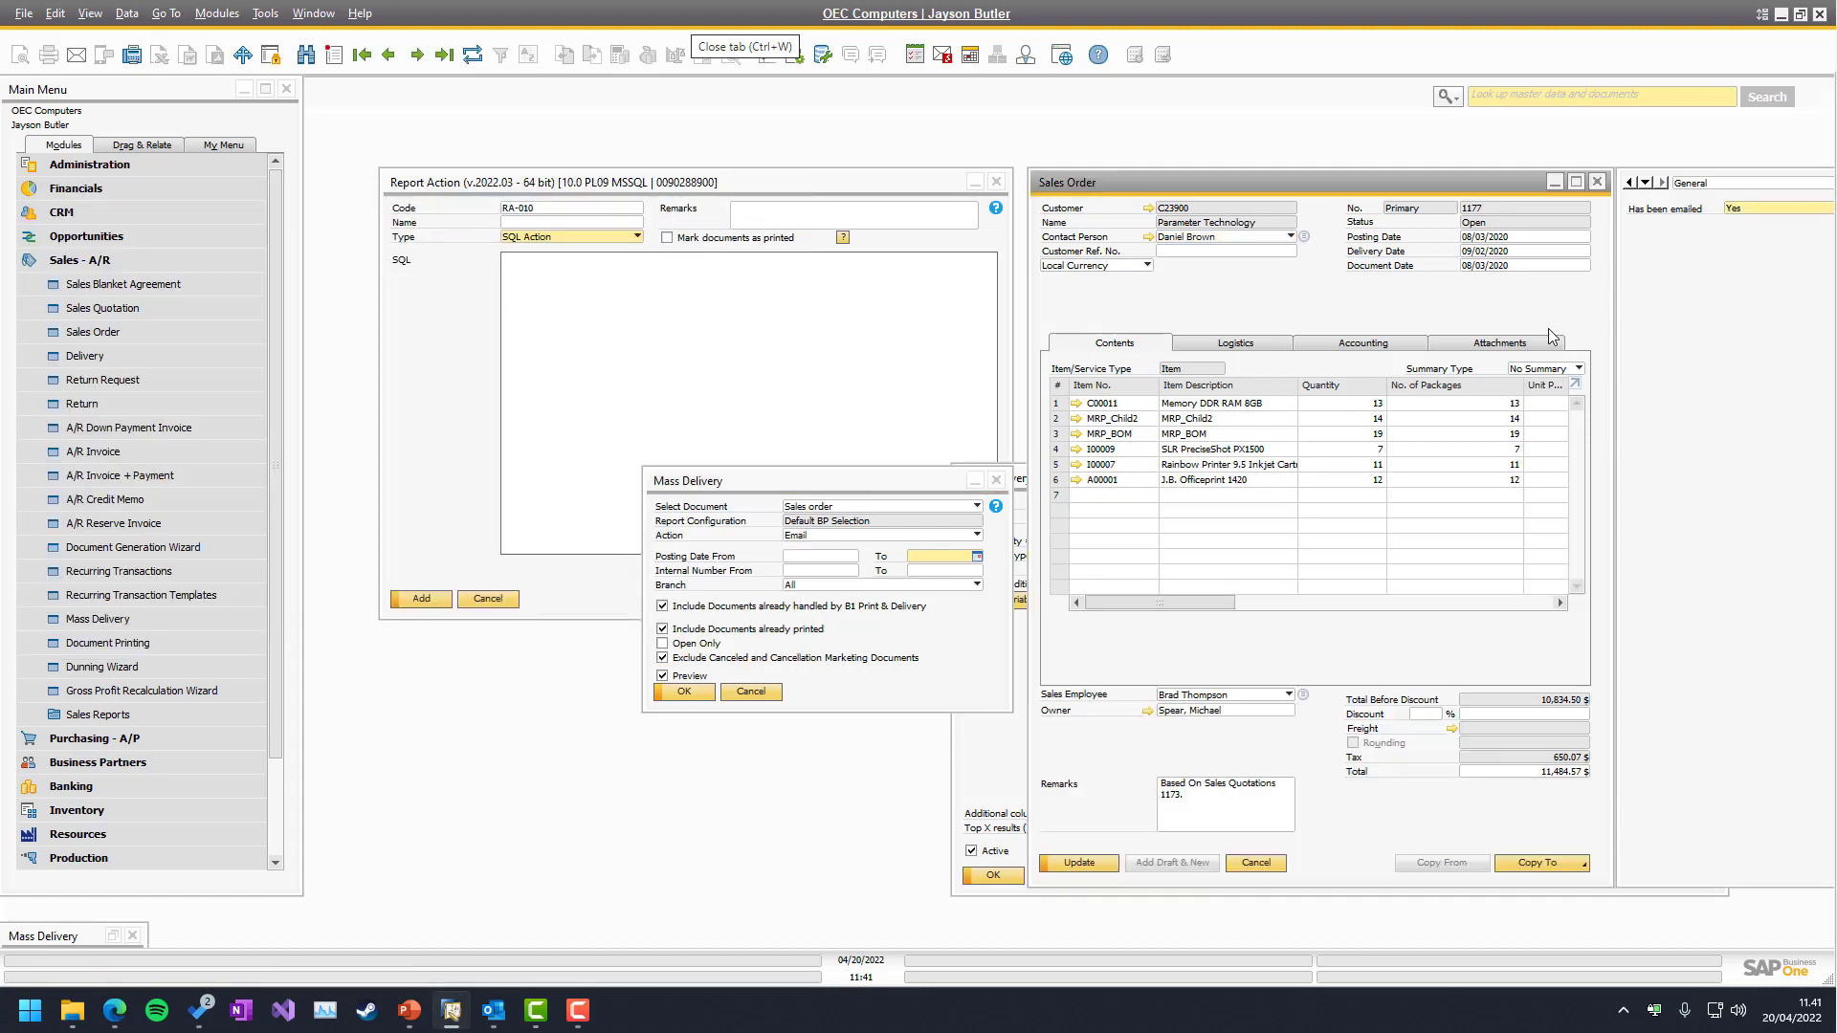
left_click(1079, 862)
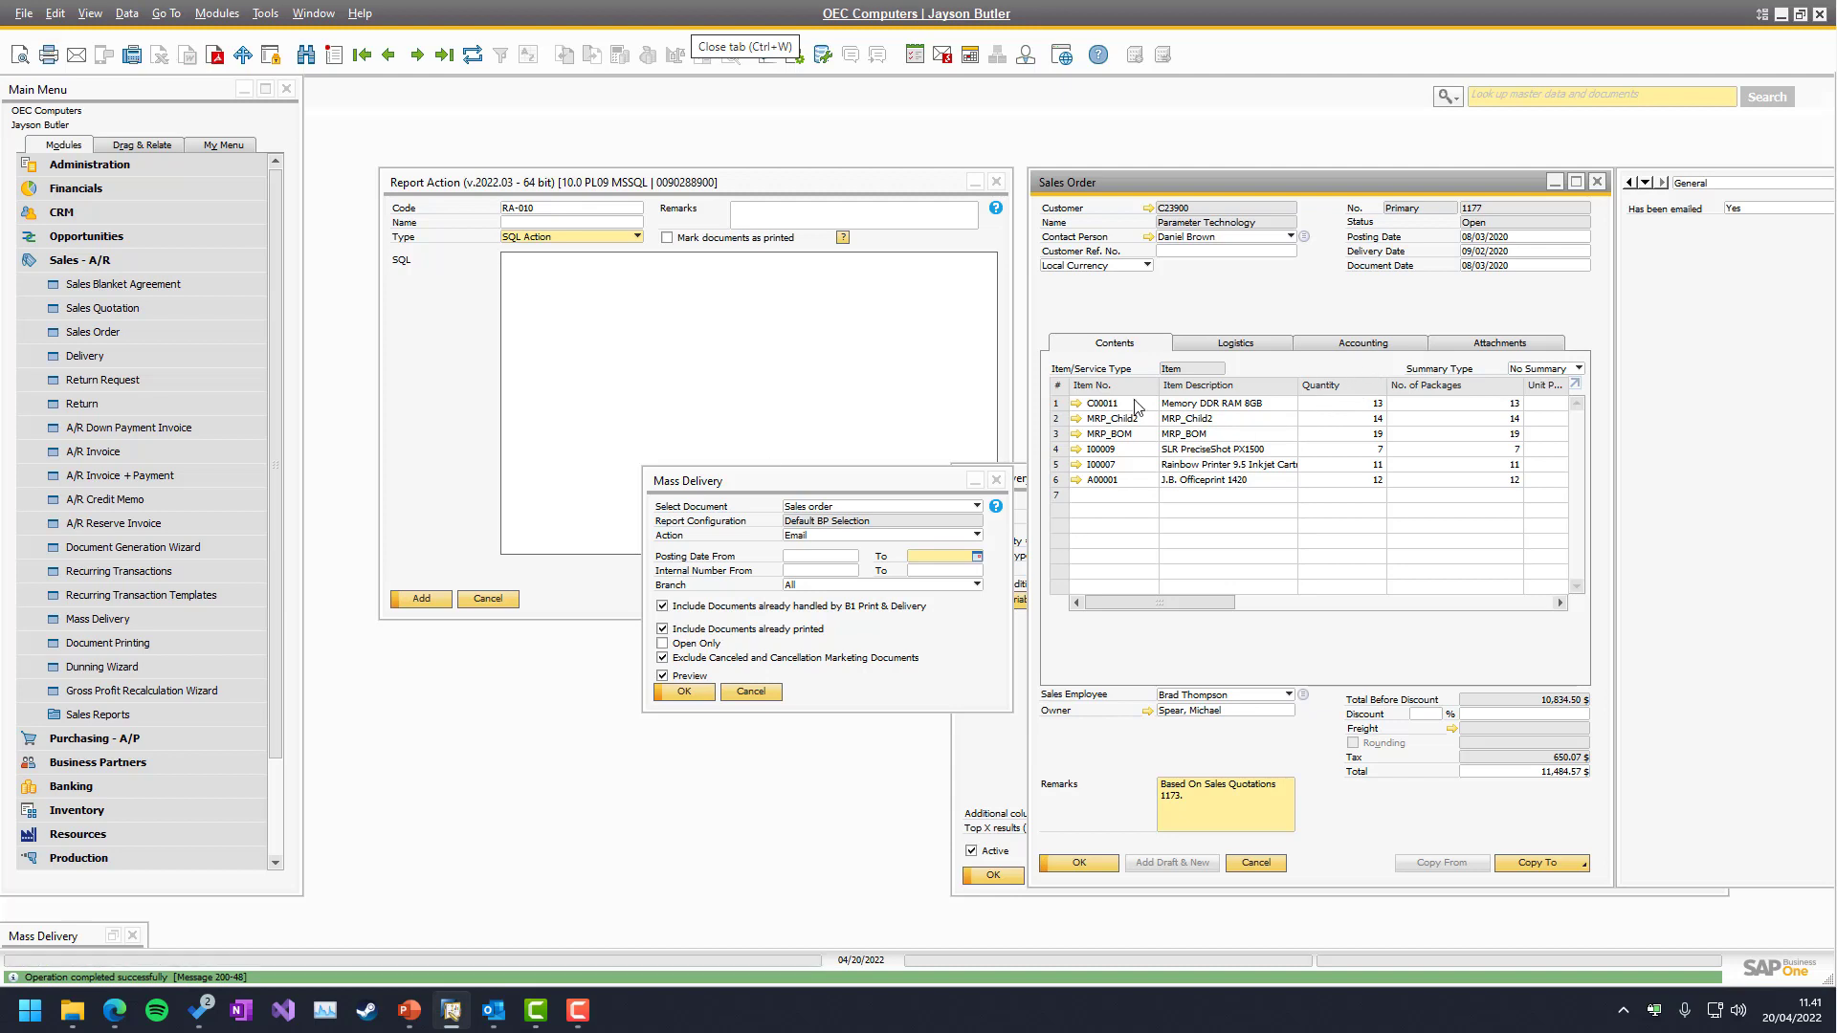
- Preview again, reset Has been emailed to No, cancel the preview and save order 1177
left_click(685, 692)
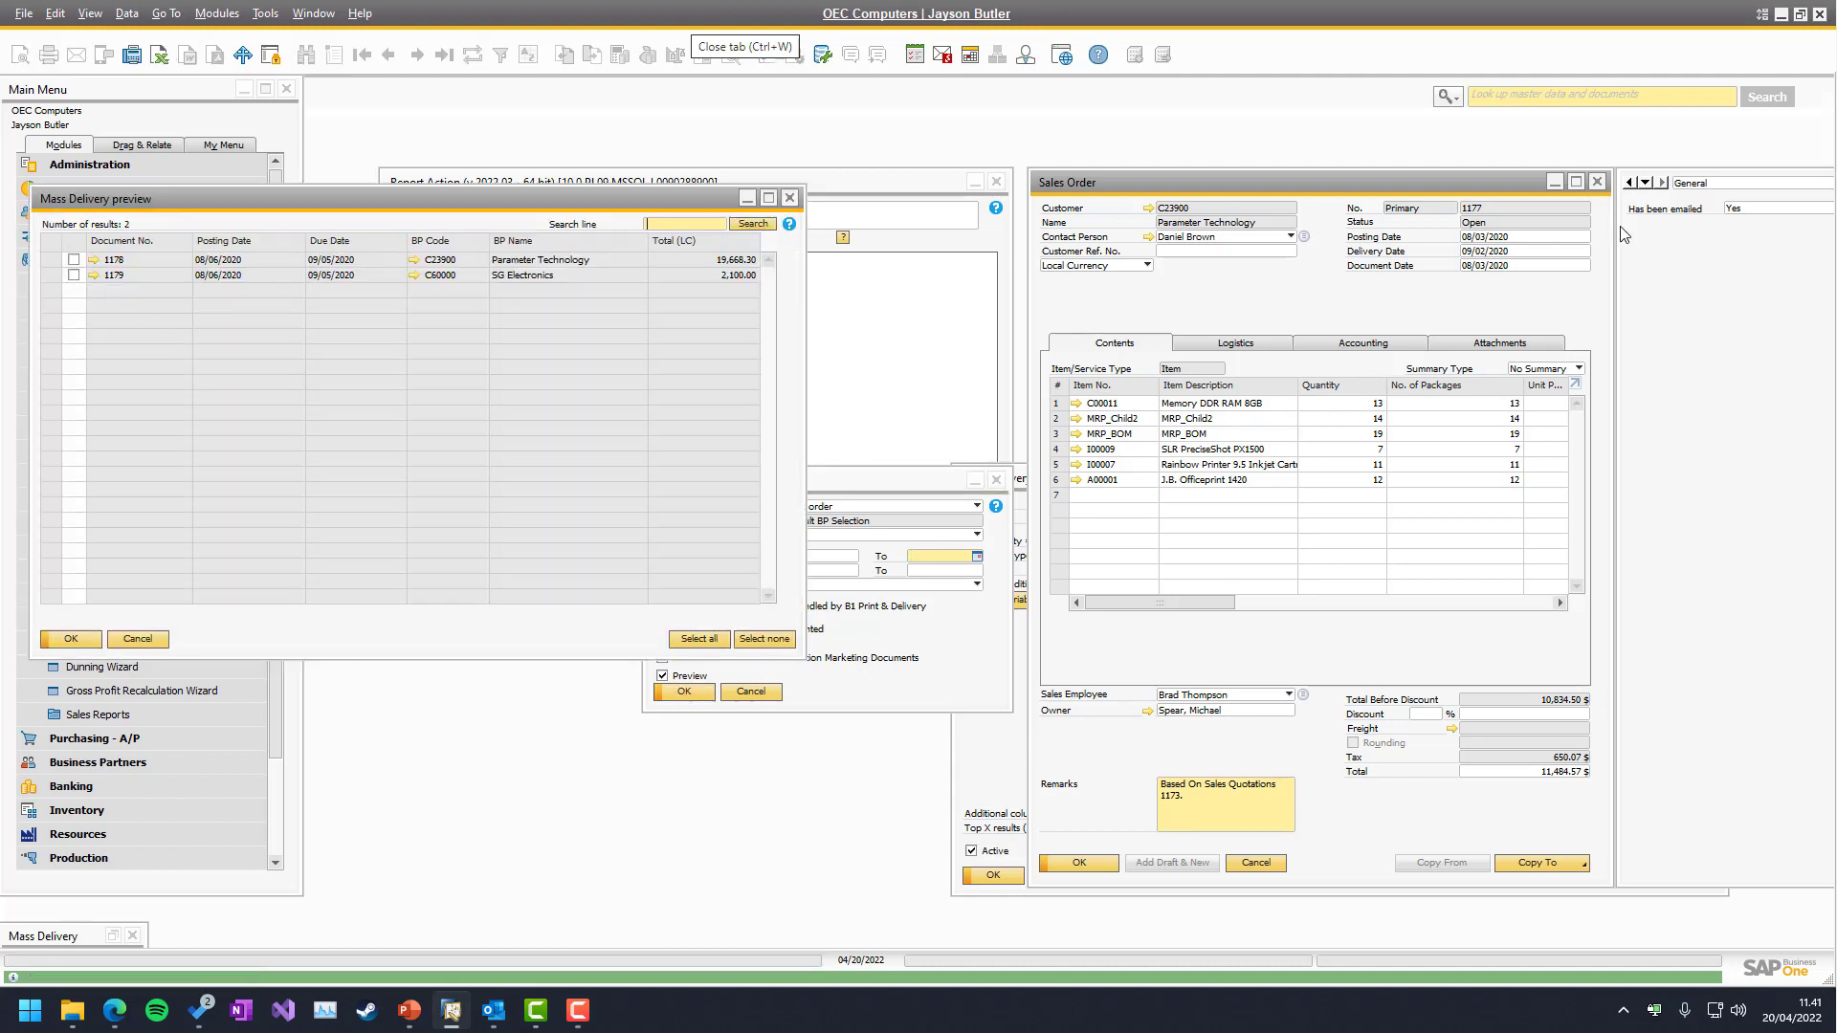
left_click(1741, 219)
left_click(1741, 235)
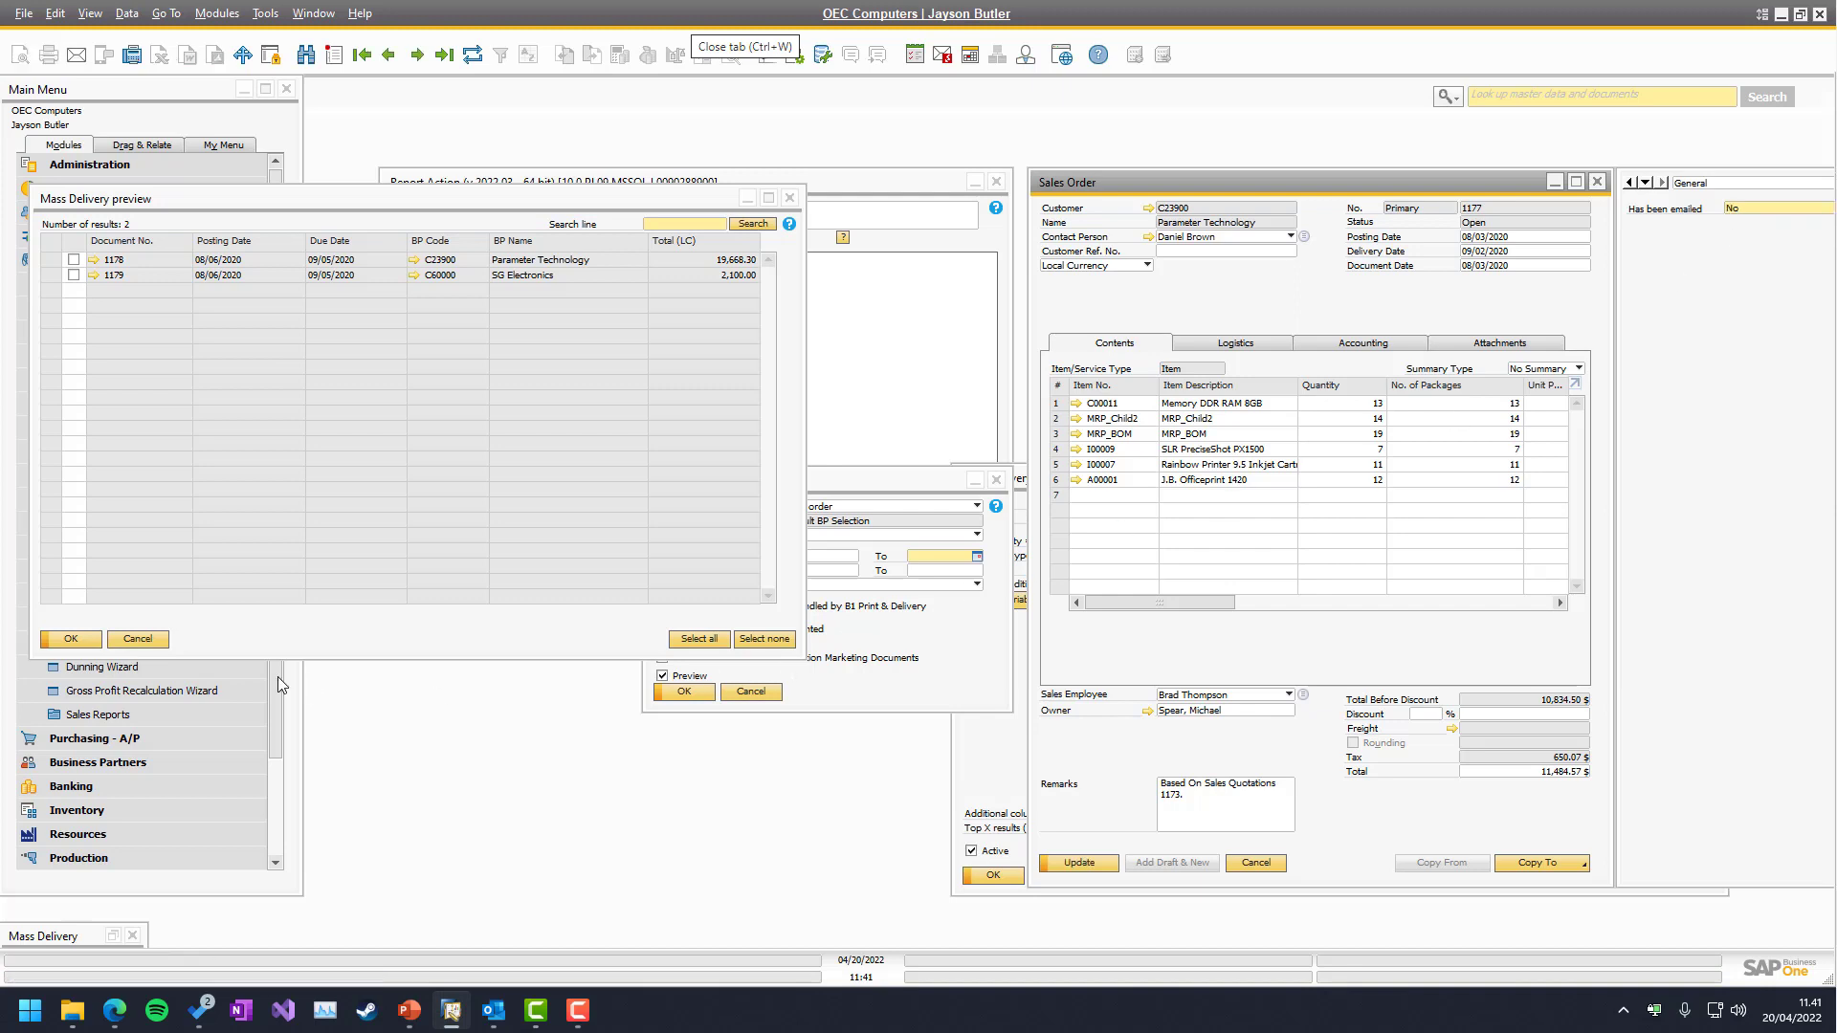
left_click(137, 639)
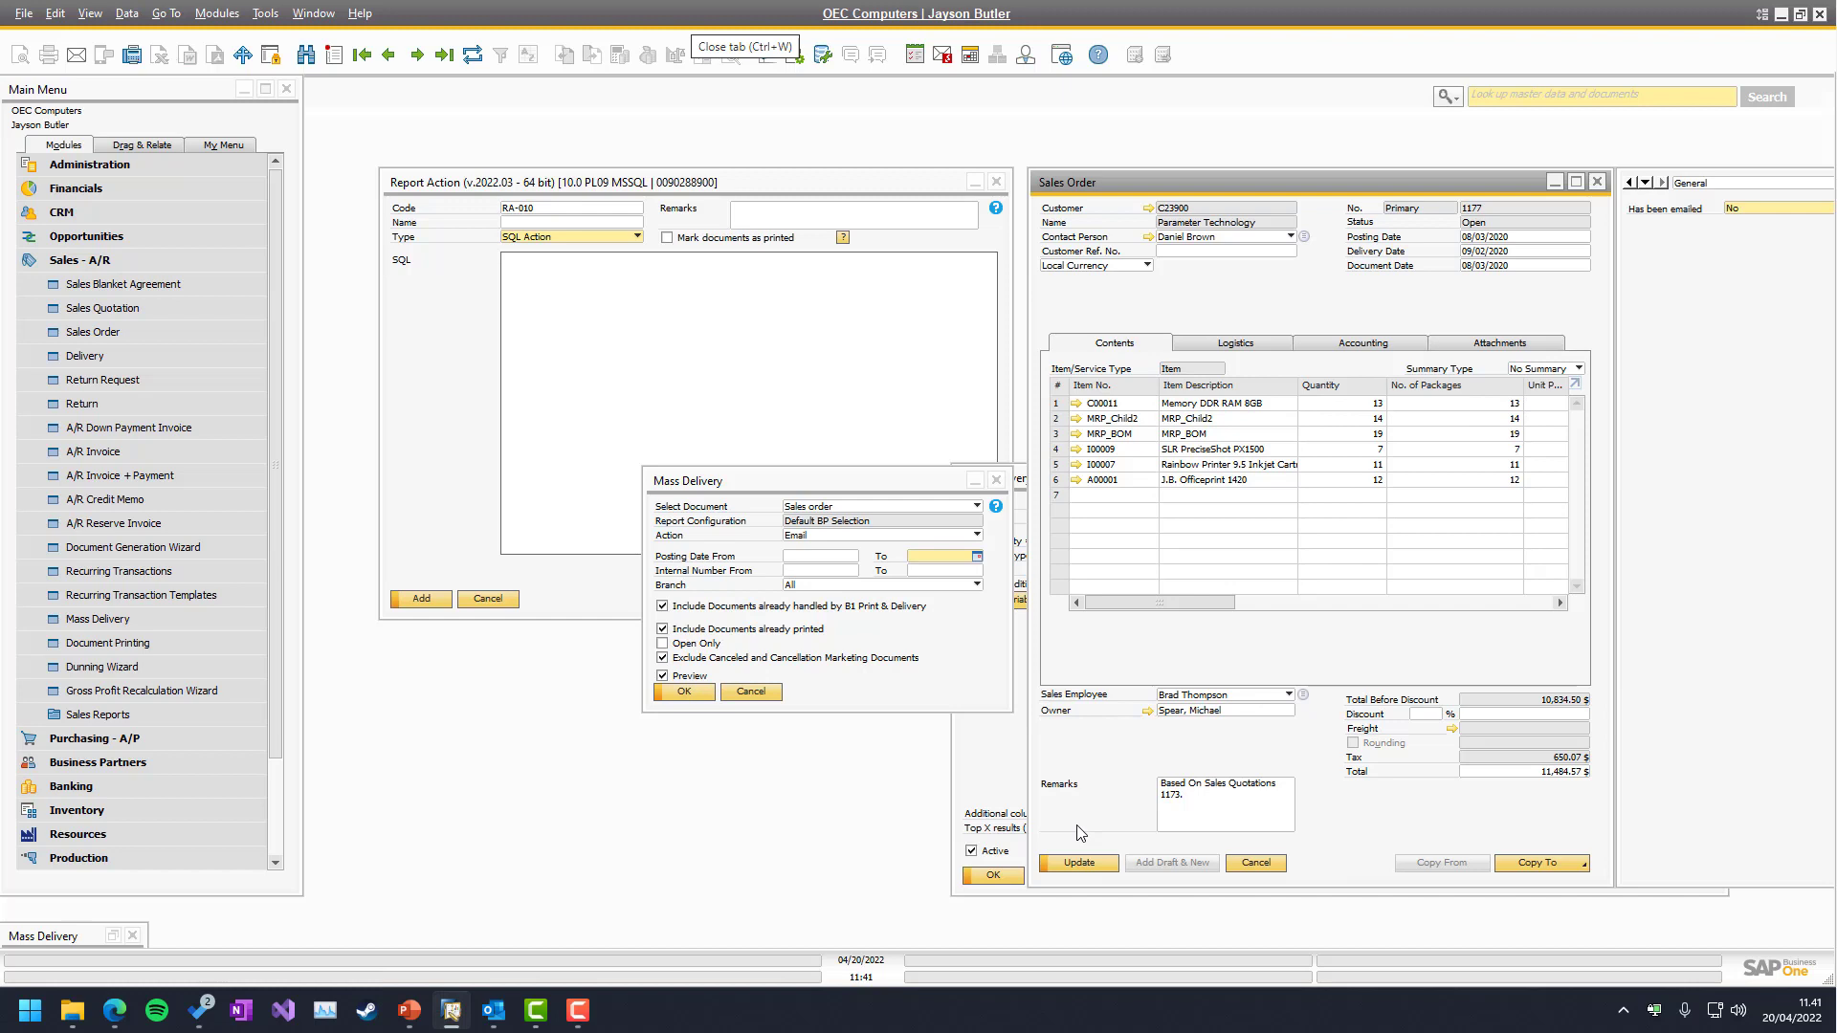
left_click(1070, 871)
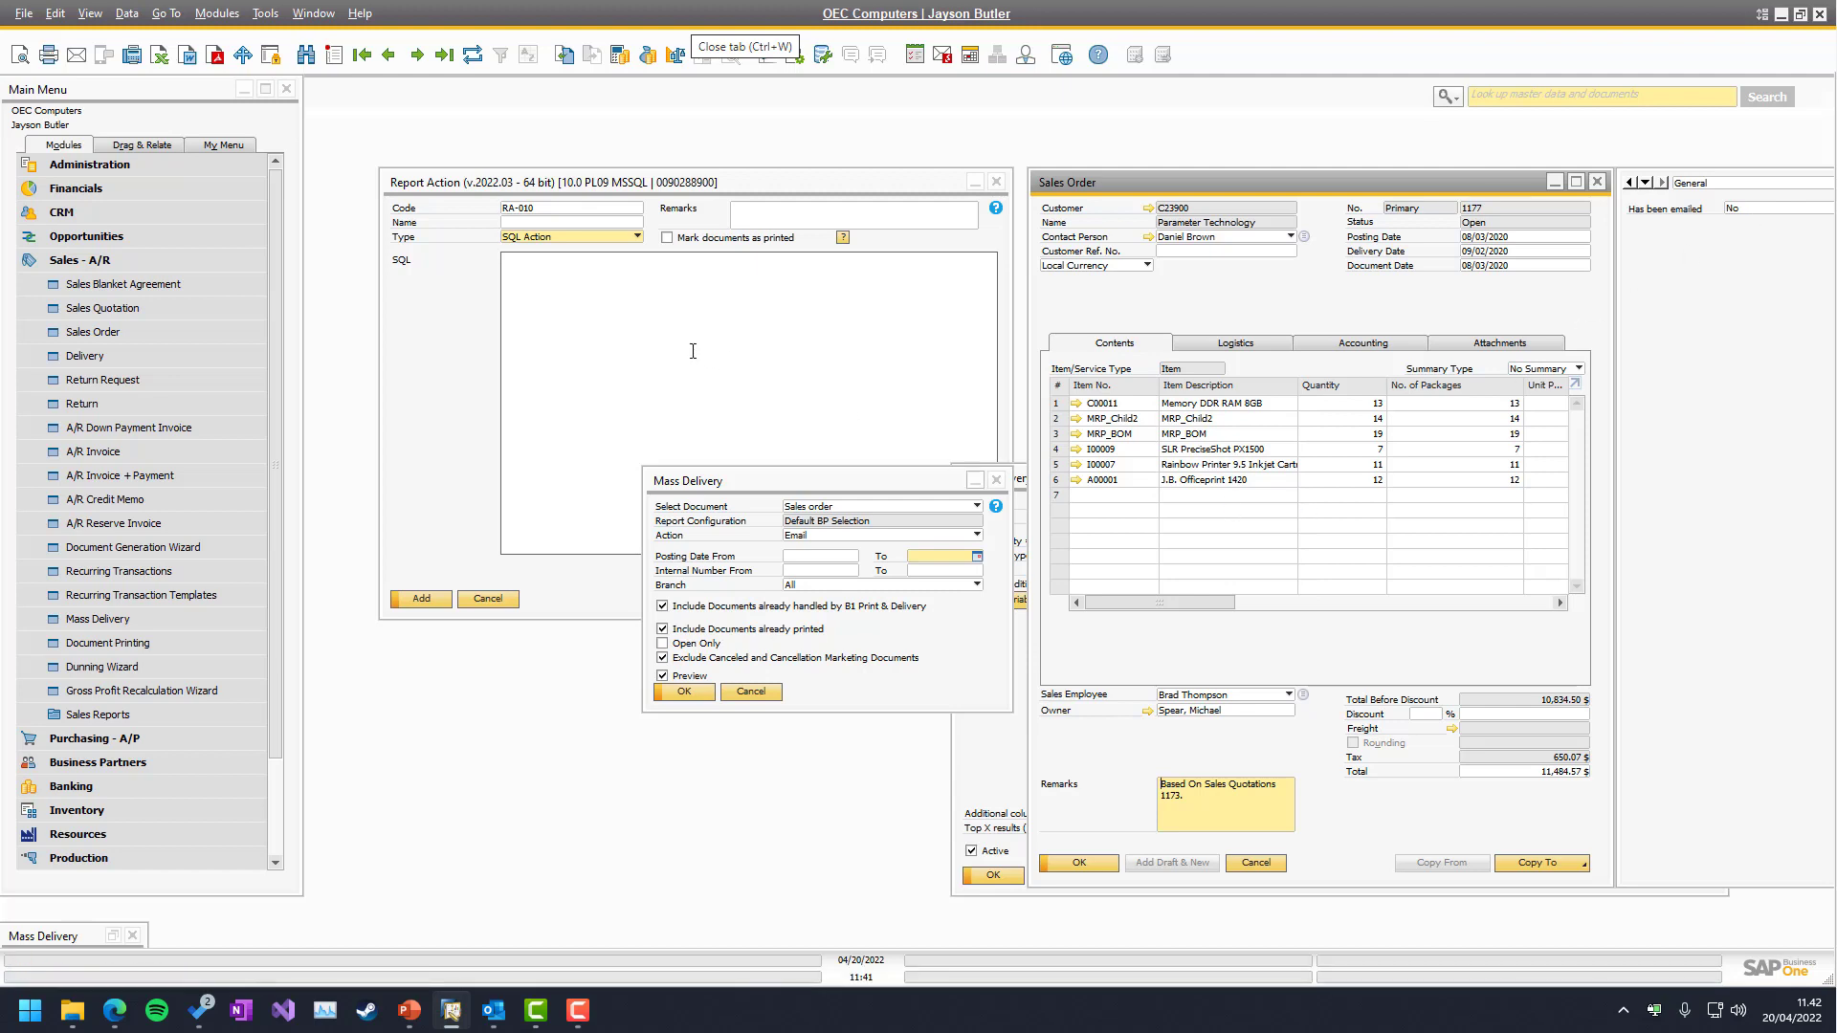
- Add report action RA-010 'Mark as Emailed' with SQL UPDATE ORDR SET U_EMAILED = 'Y' WHERE DocEntry = DocKey@
left_click(637, 320)
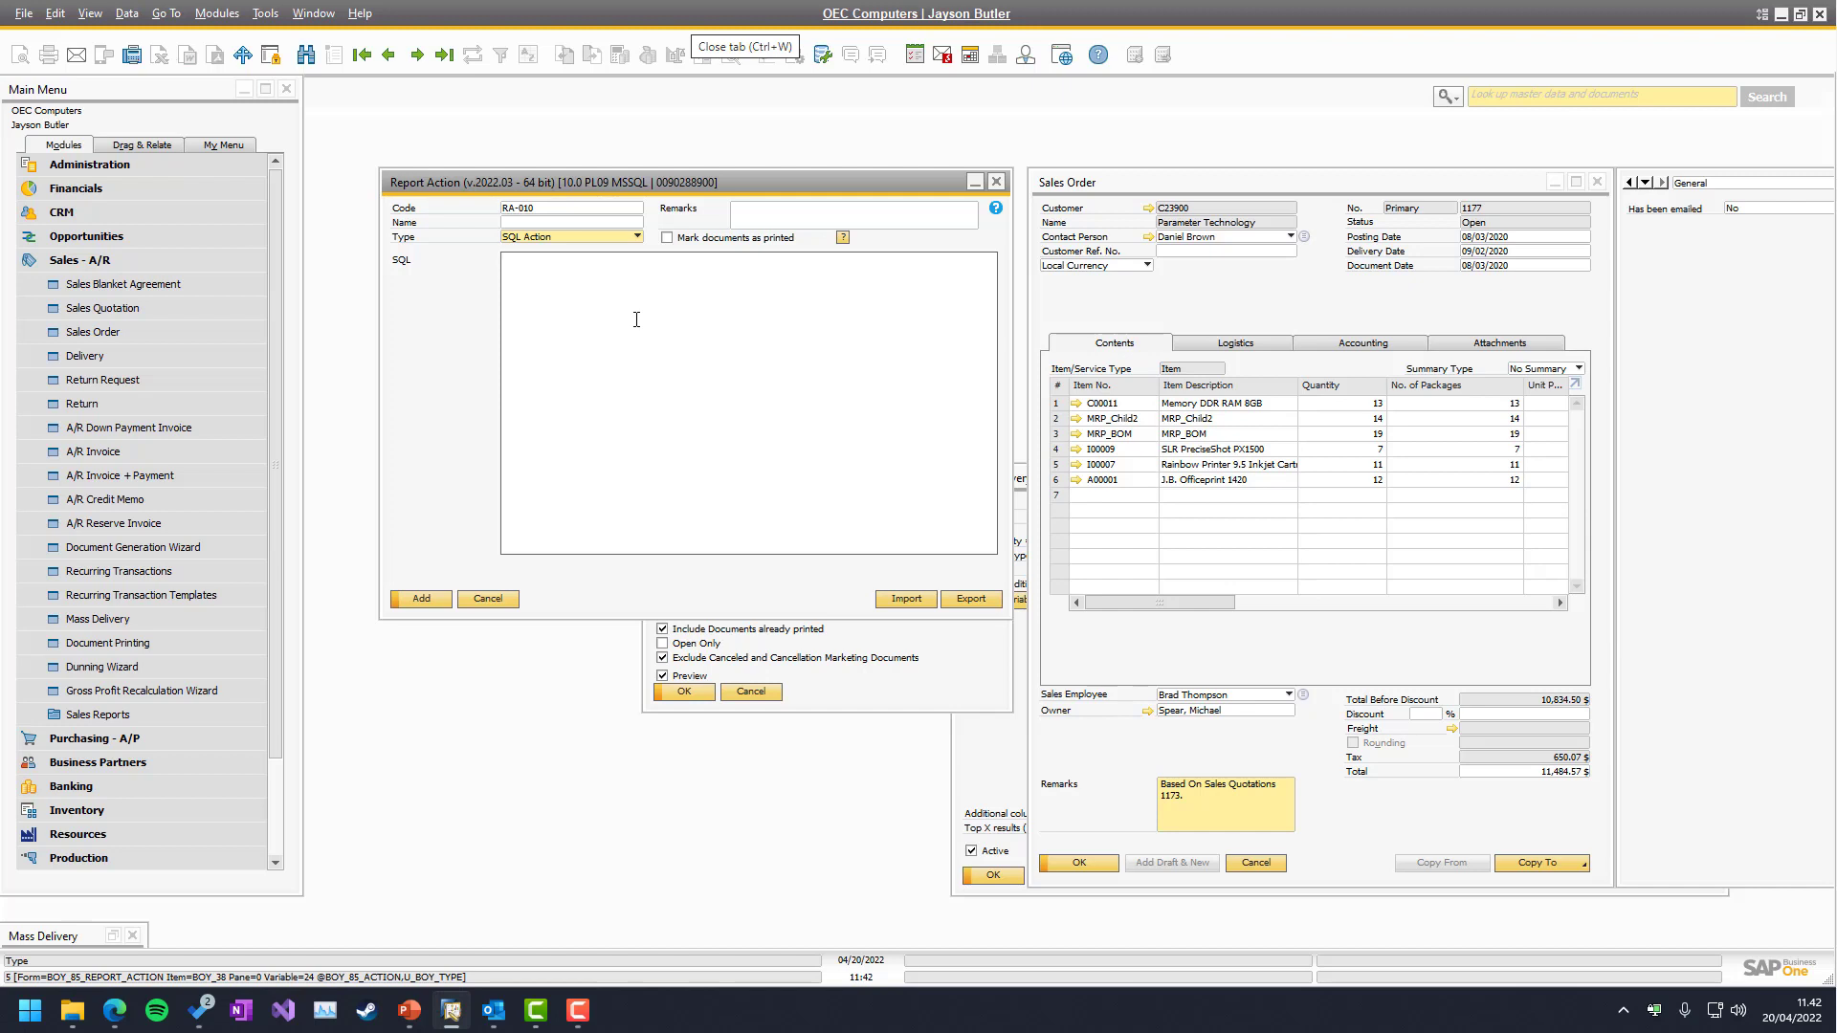
left_click(519, 224)
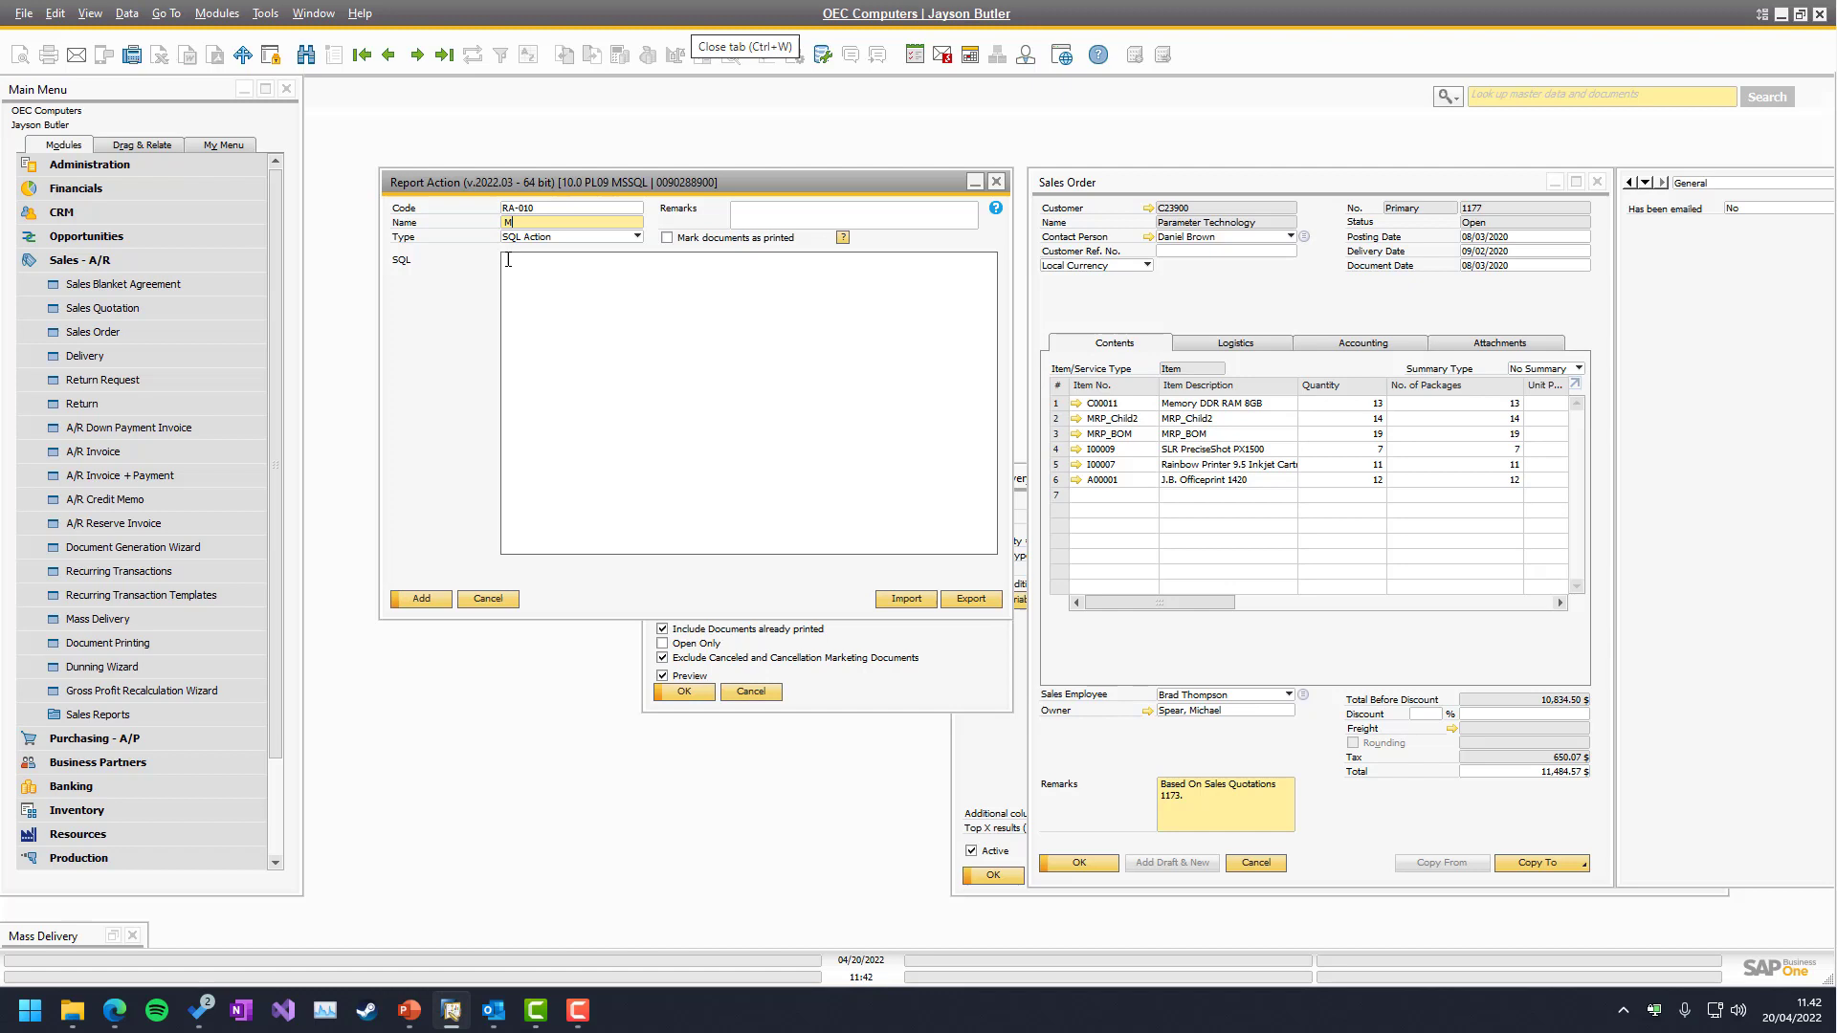
type("s Emailed")
left_click(600, 327)
type("S")
type("PDATE")
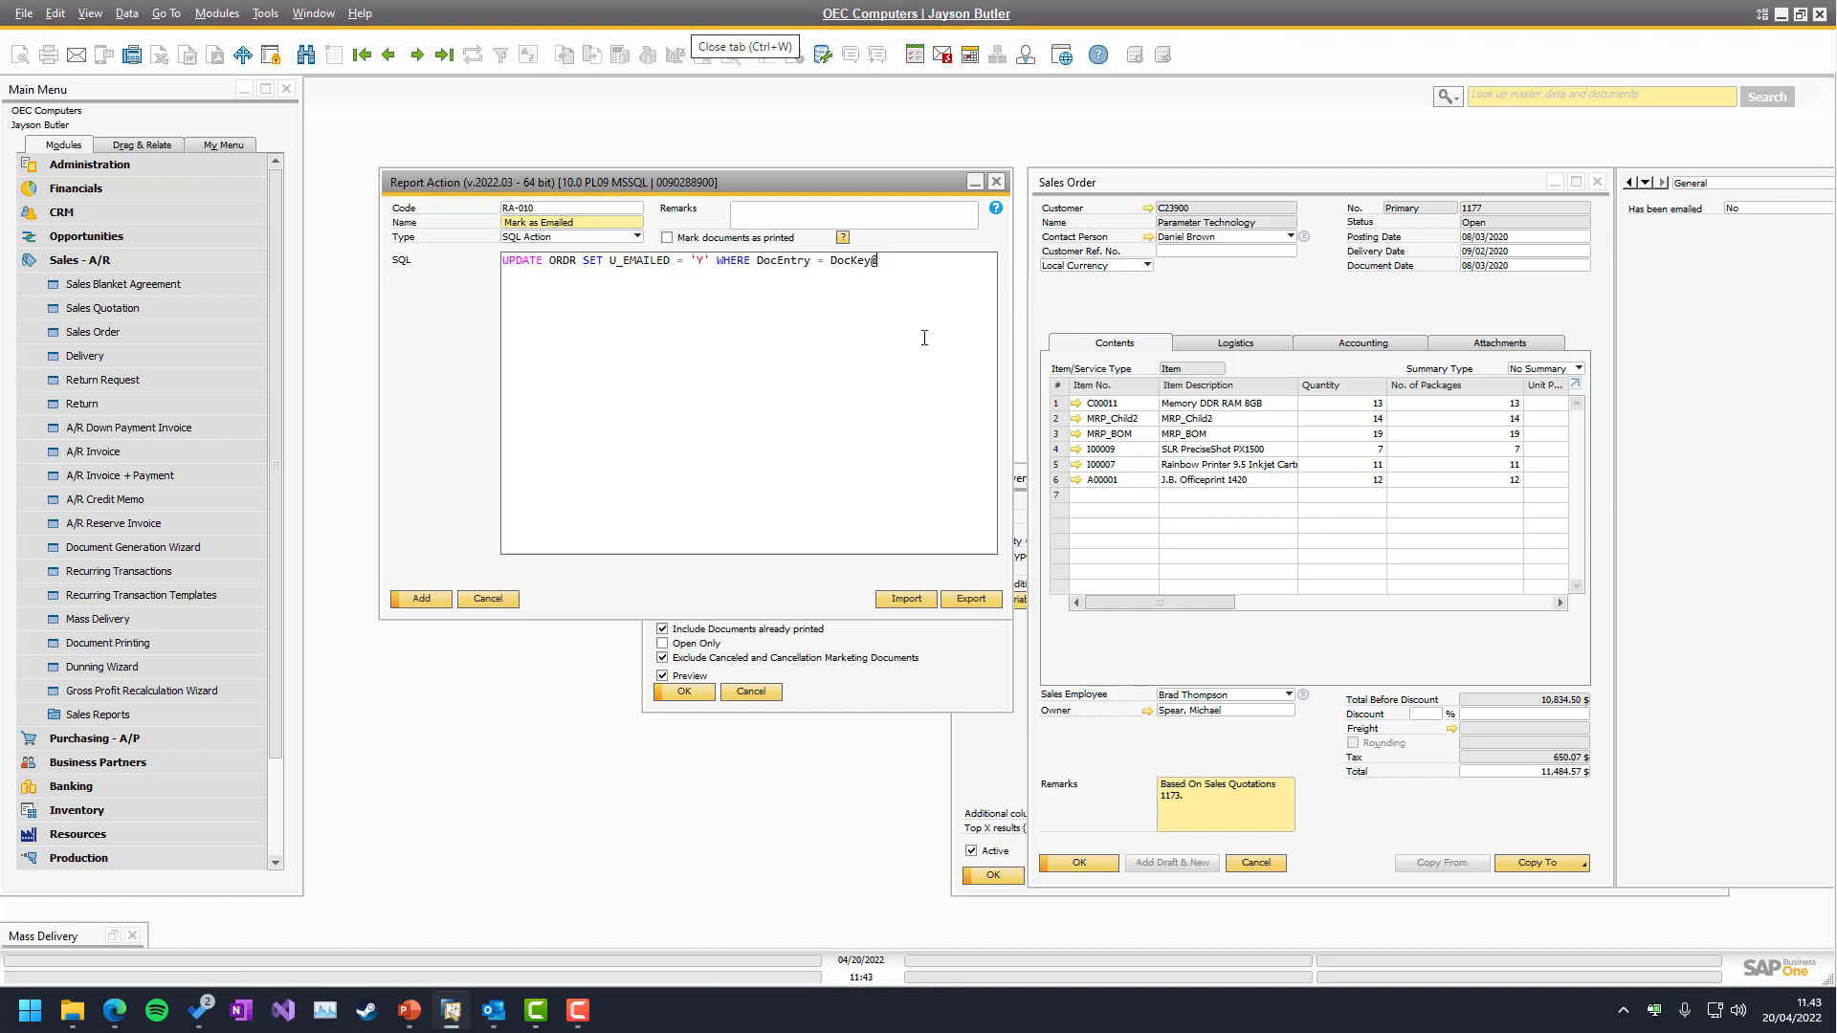
left_click(418, 600)
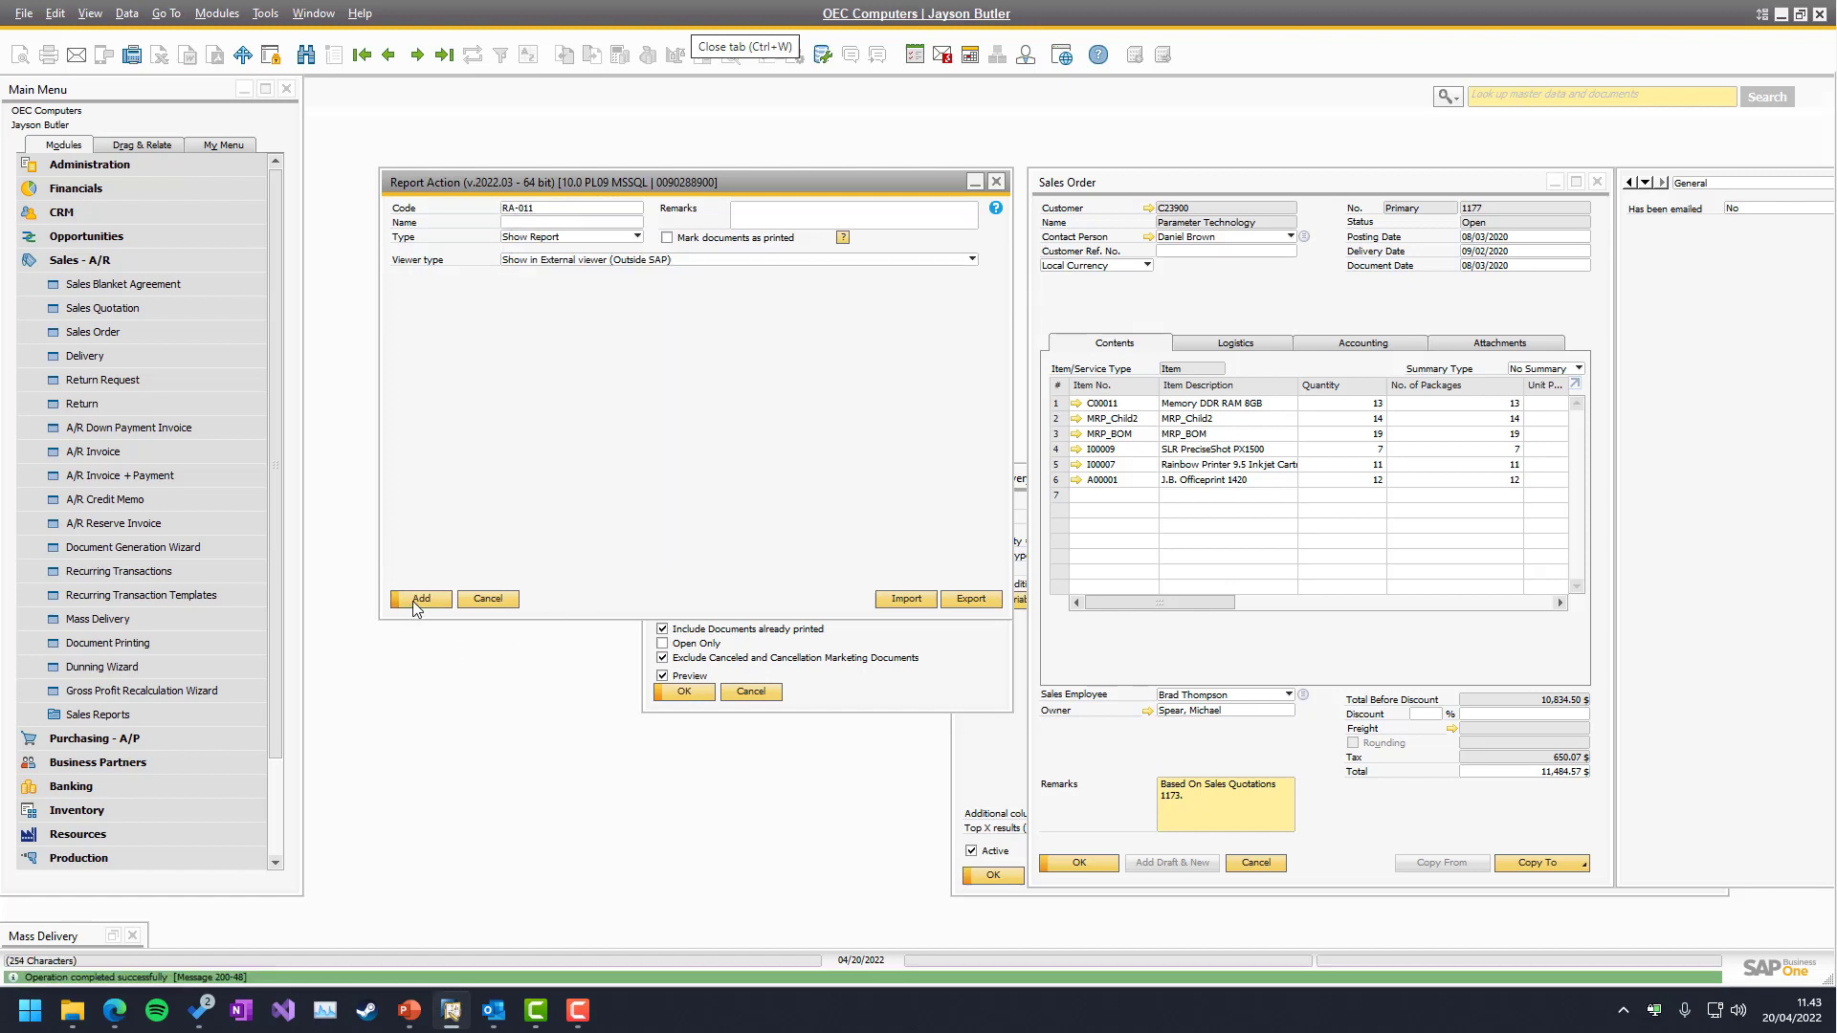
key("Page_Up")
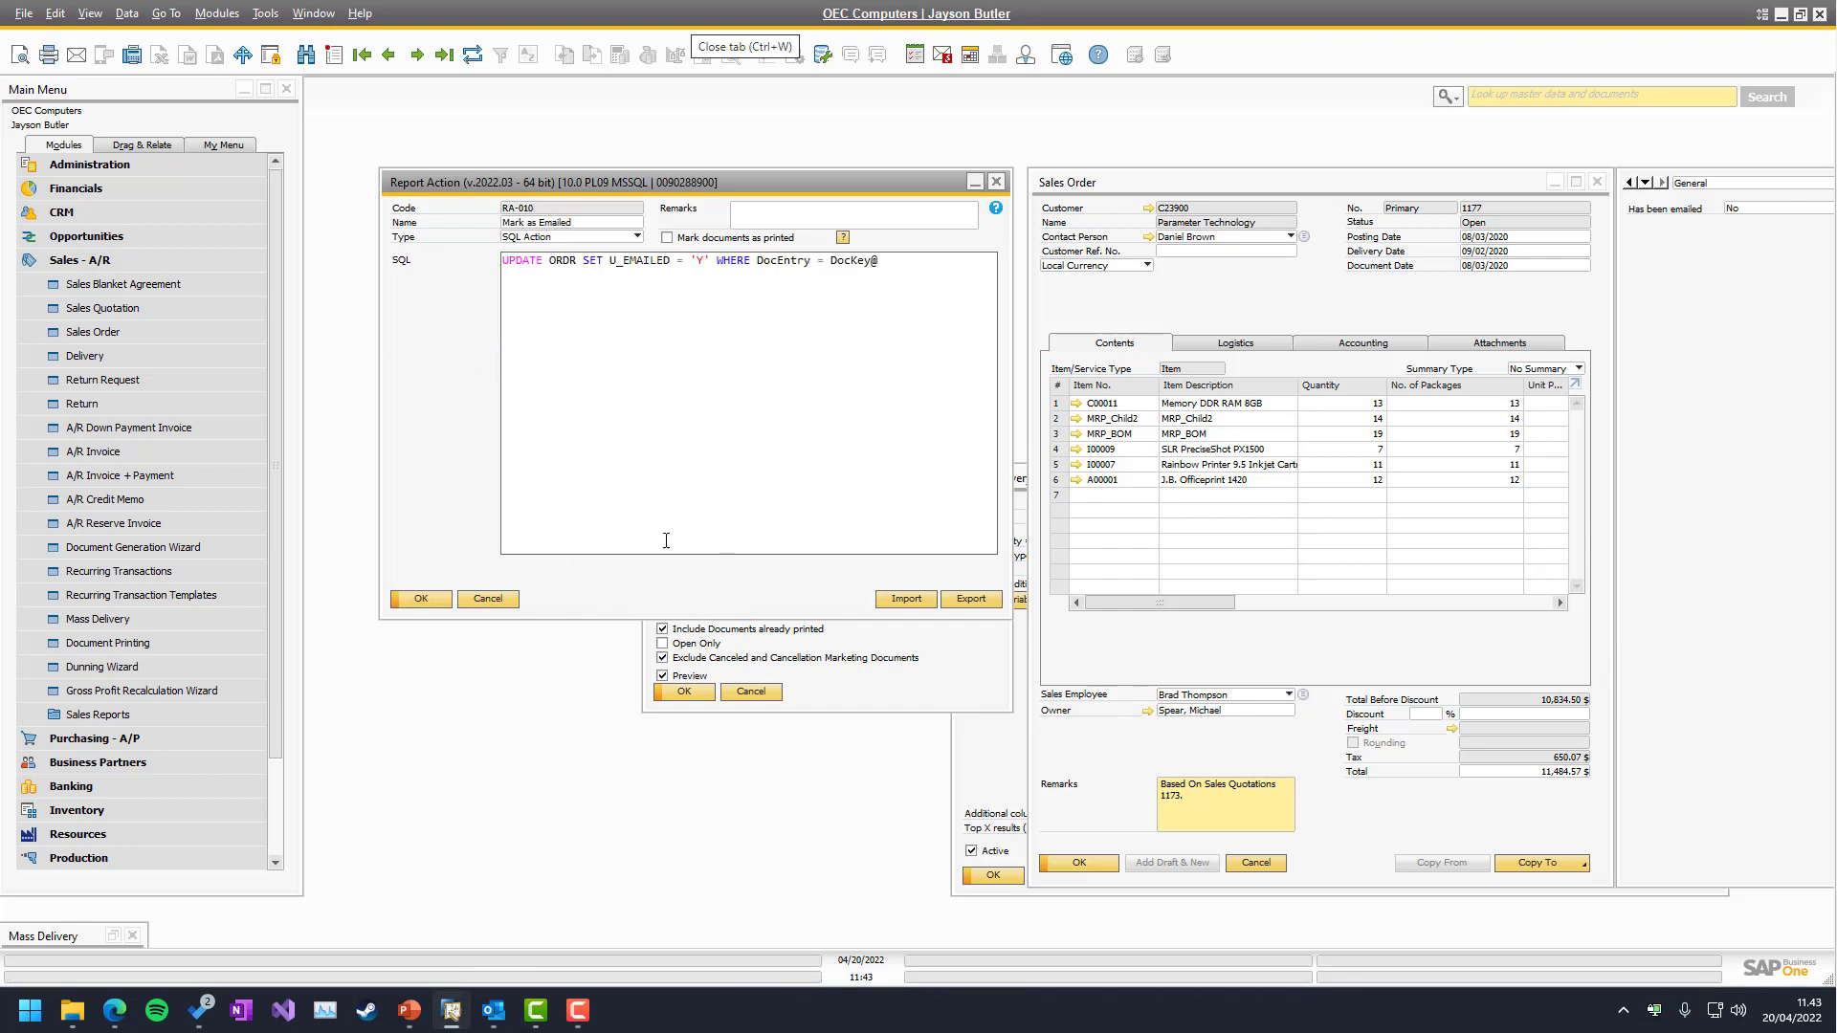
- Add a second Sales Order (Default) configuration row CR-D001 with email action RA-010 and update
left_click(1407, 315)
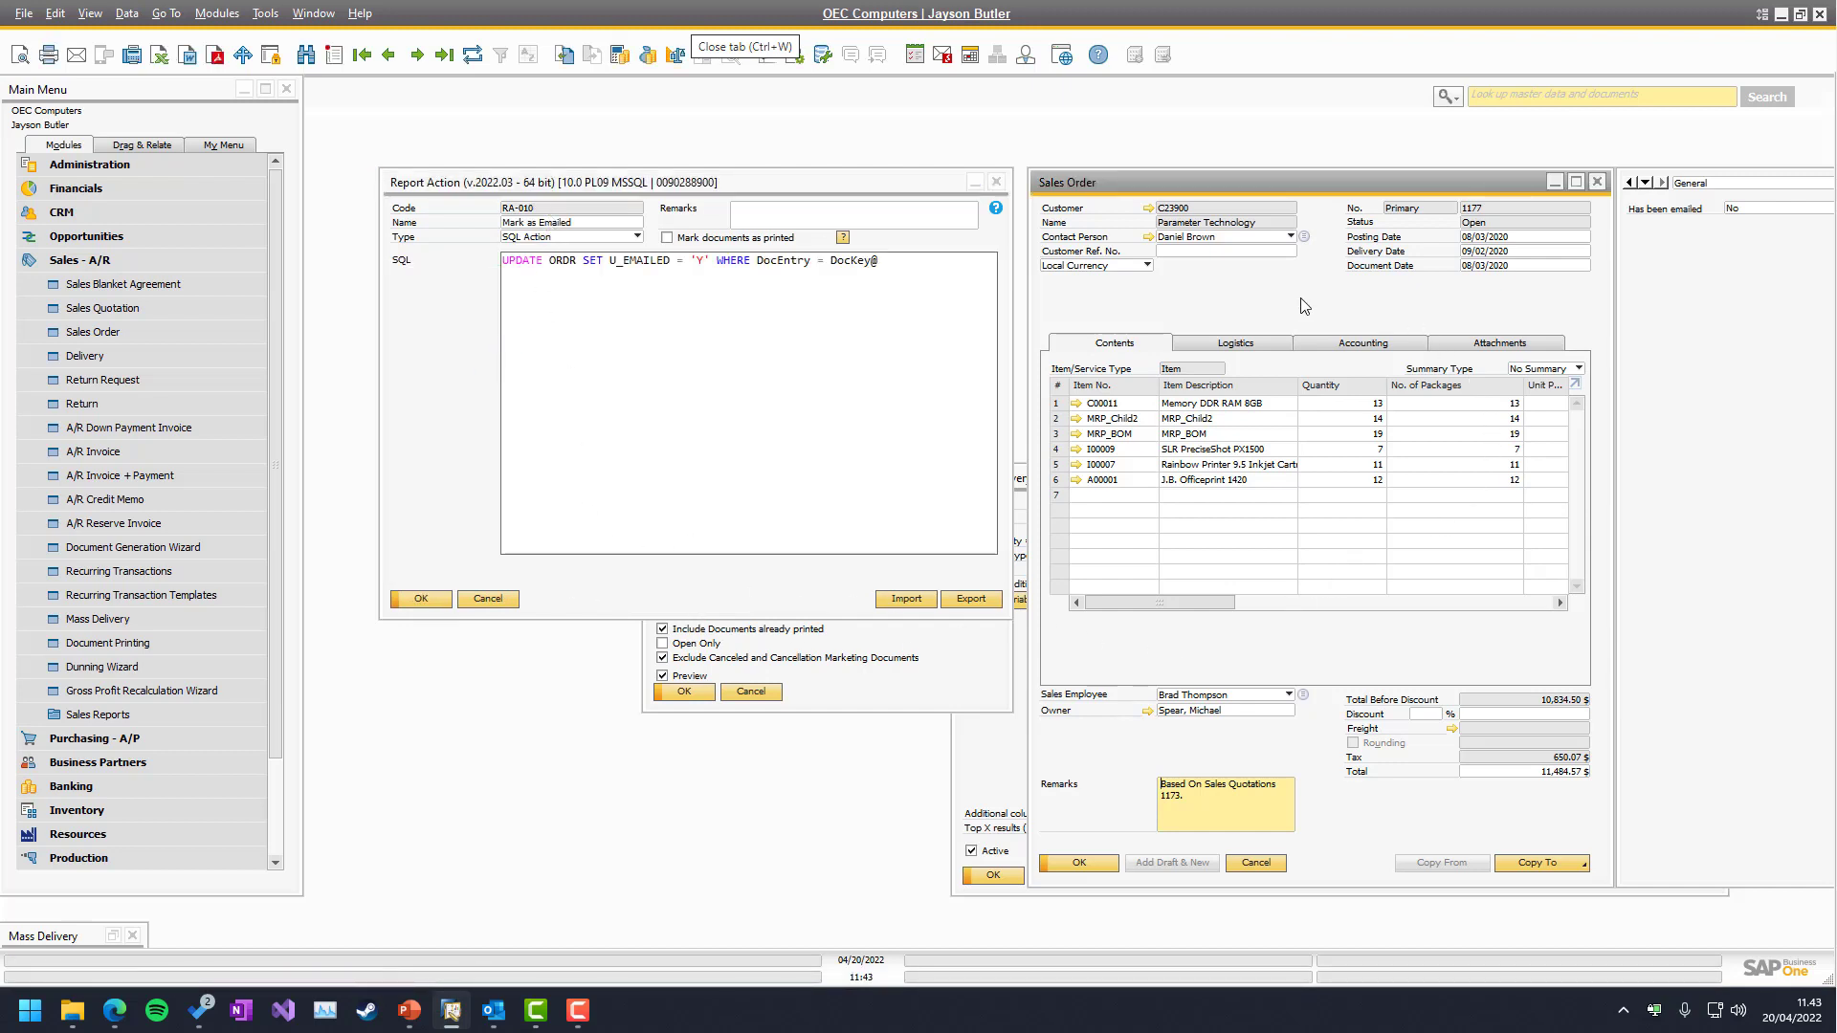
right_click(1305, 300)
mouse_move(1389, 438)
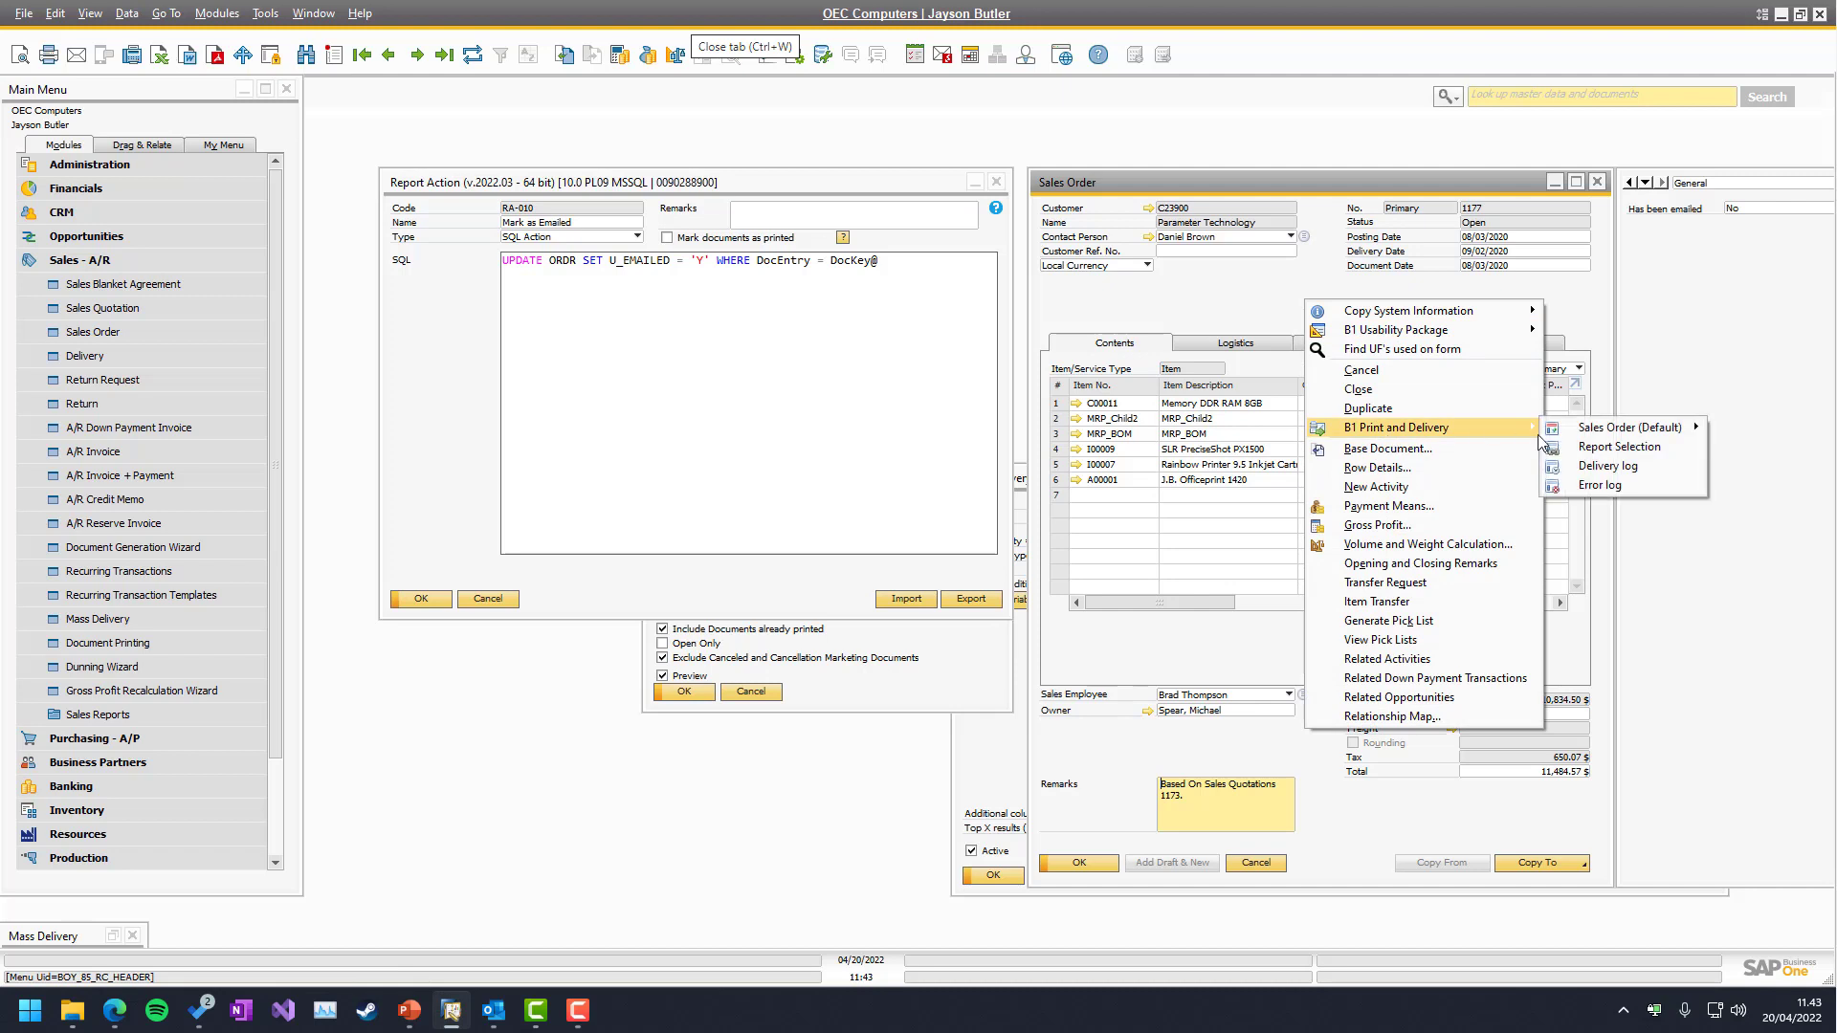
mouse_move(1629, 428)
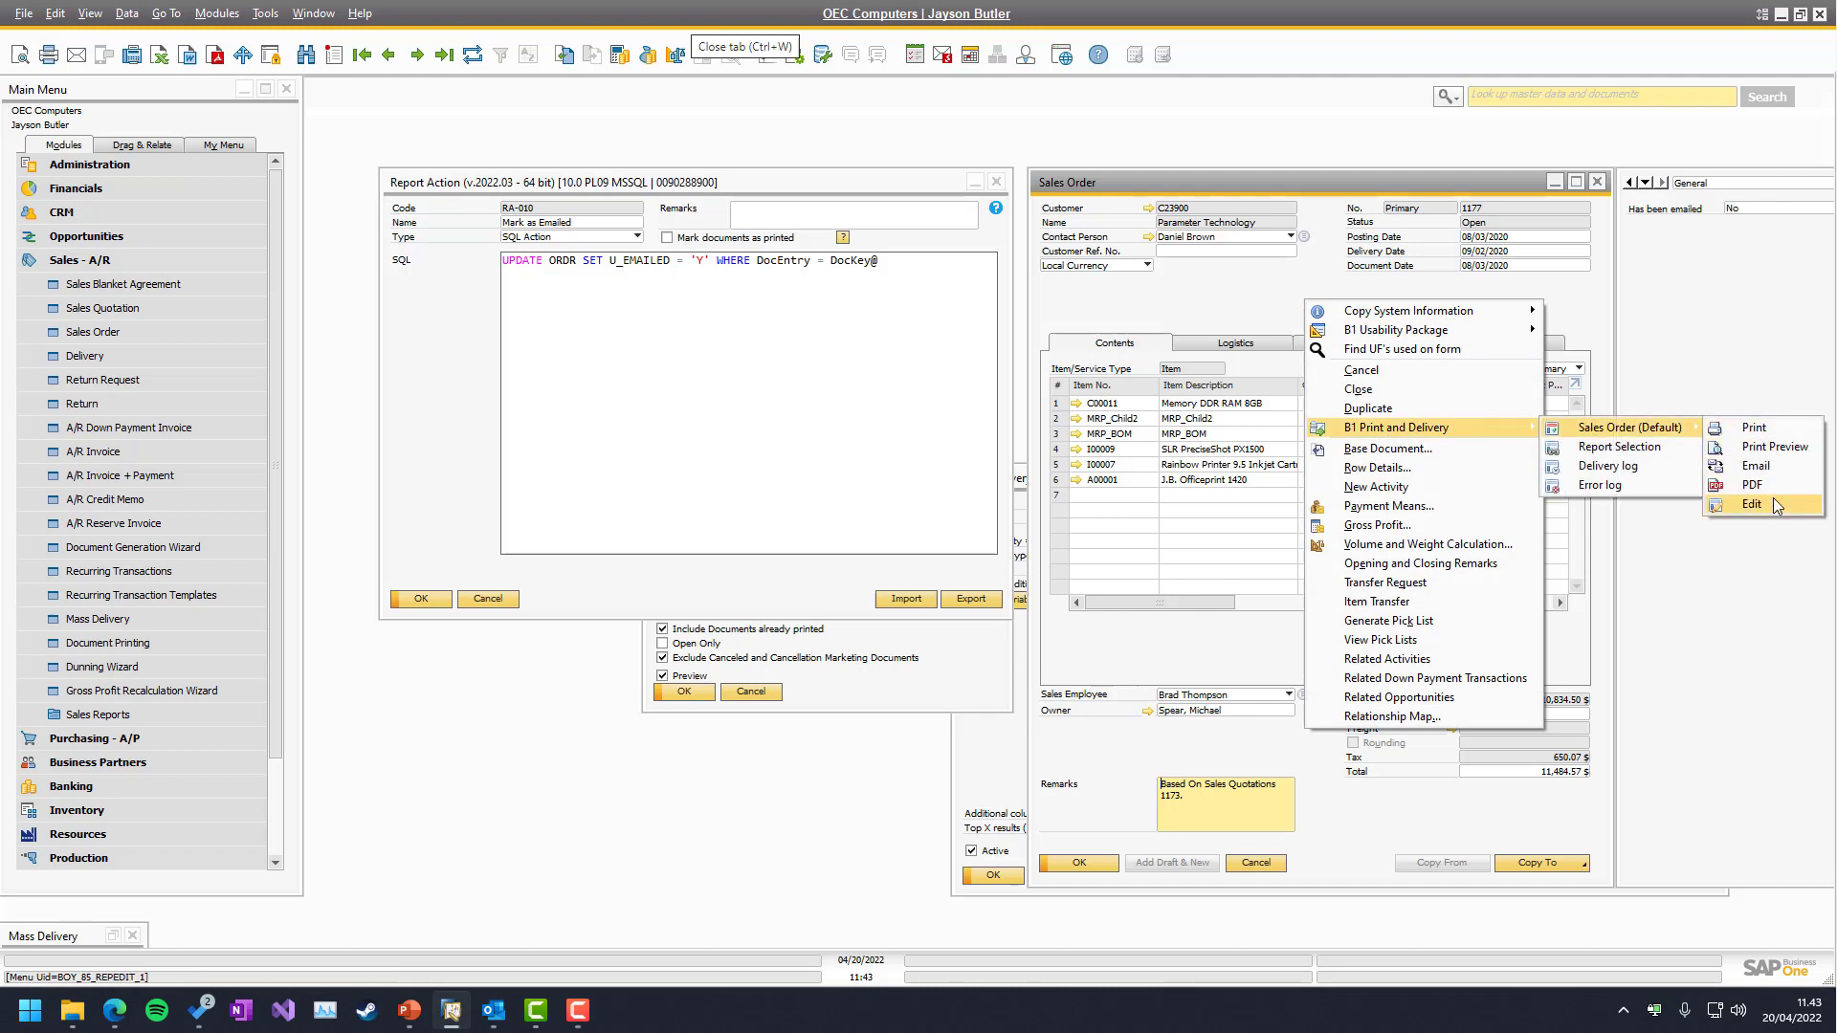
left_click(1772, 499)
left_click_drag(697, 468, 784, 498)
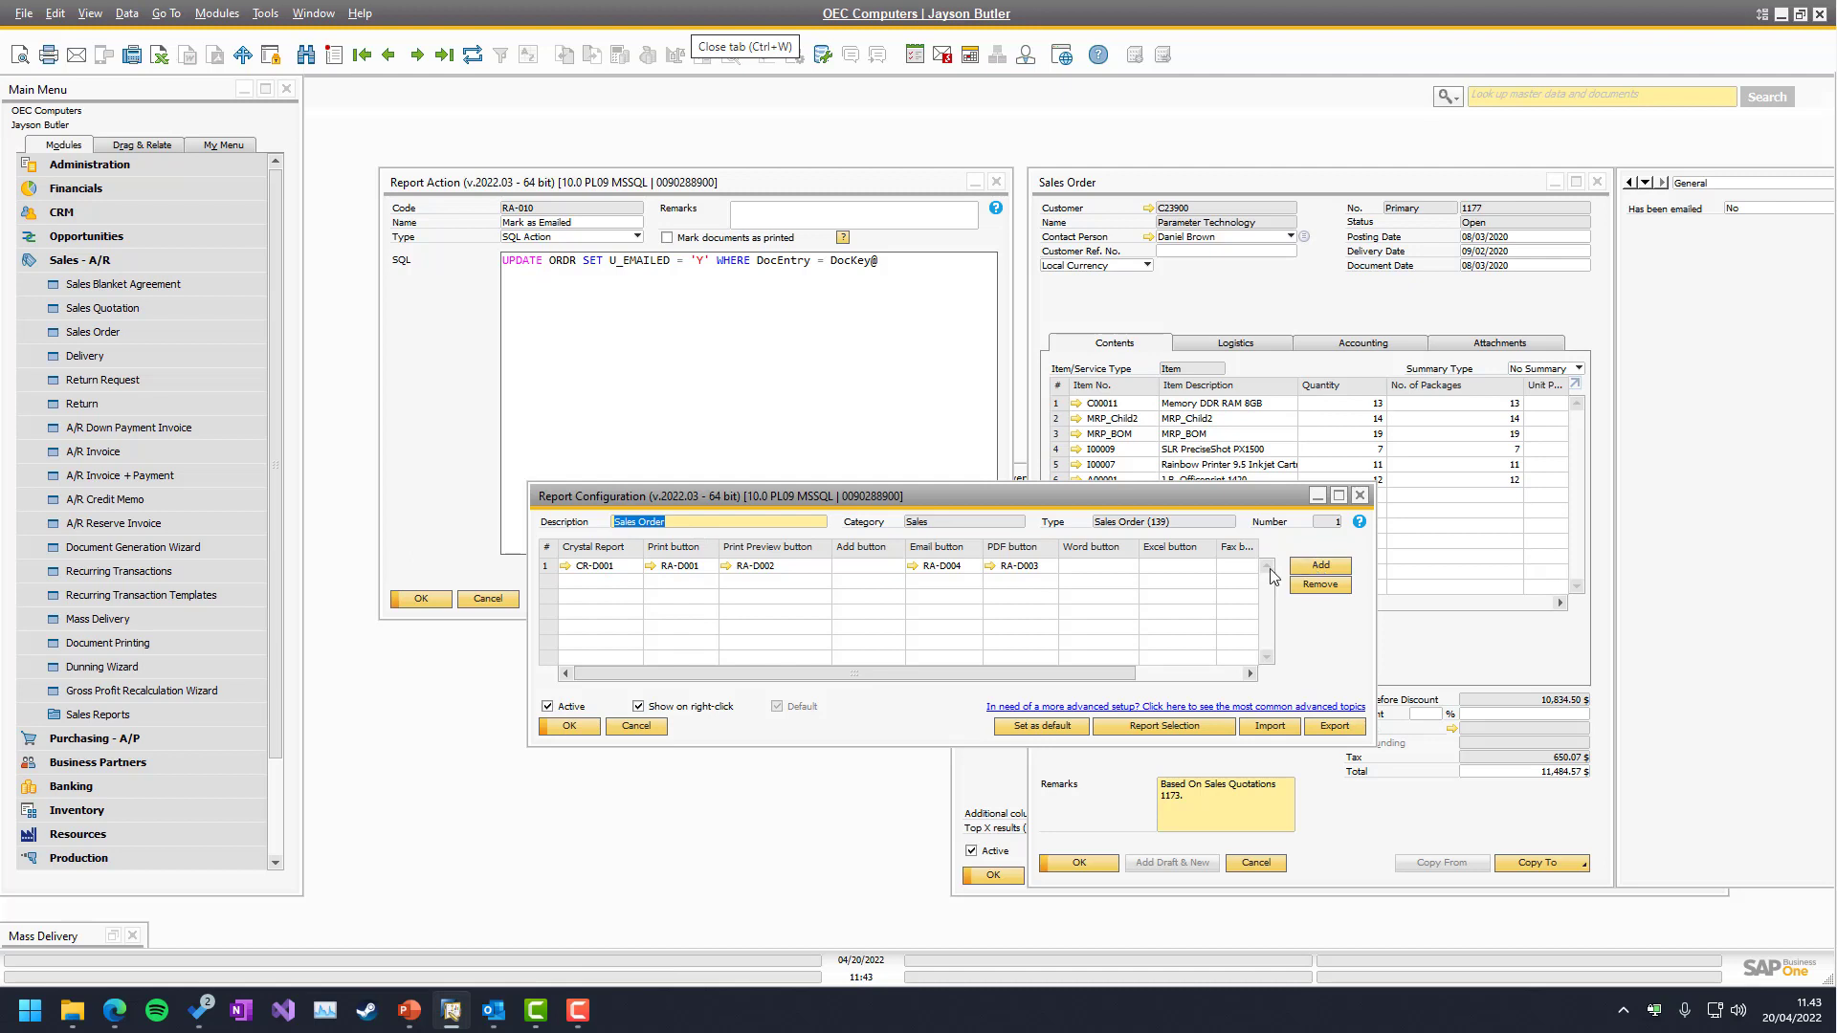
left_click(1319, 566)
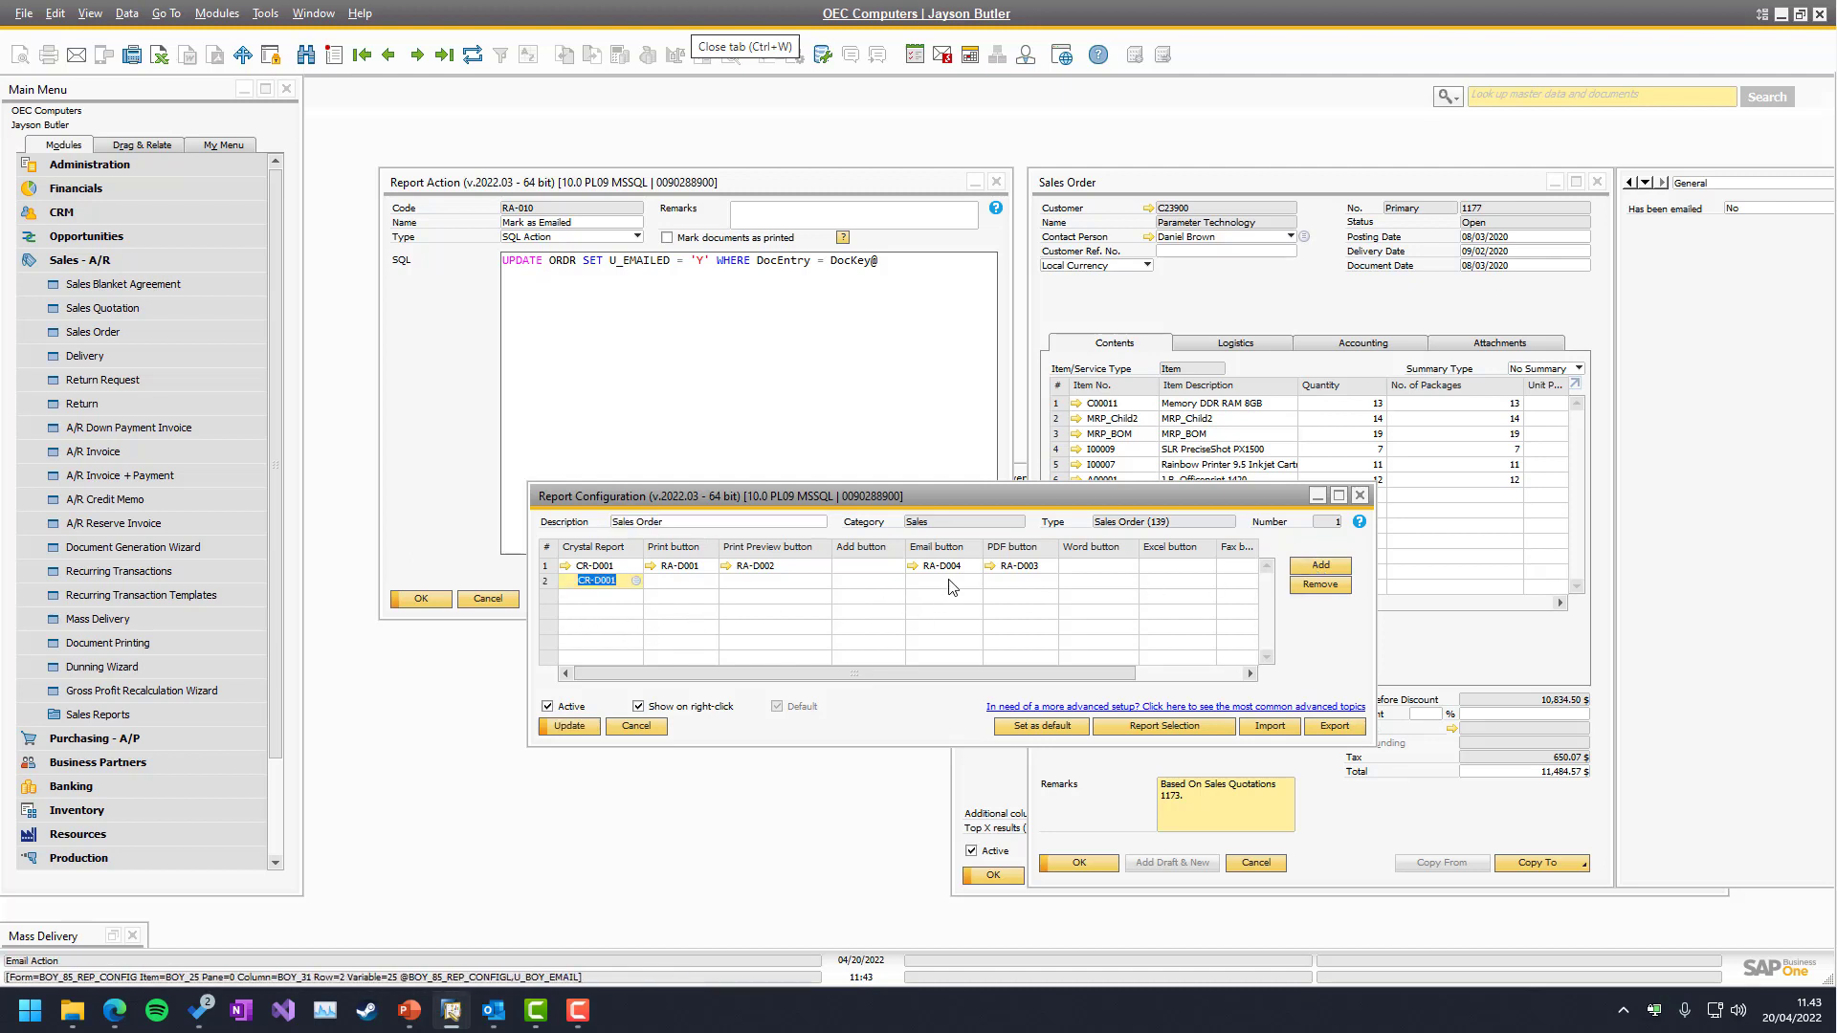
key("Tab")
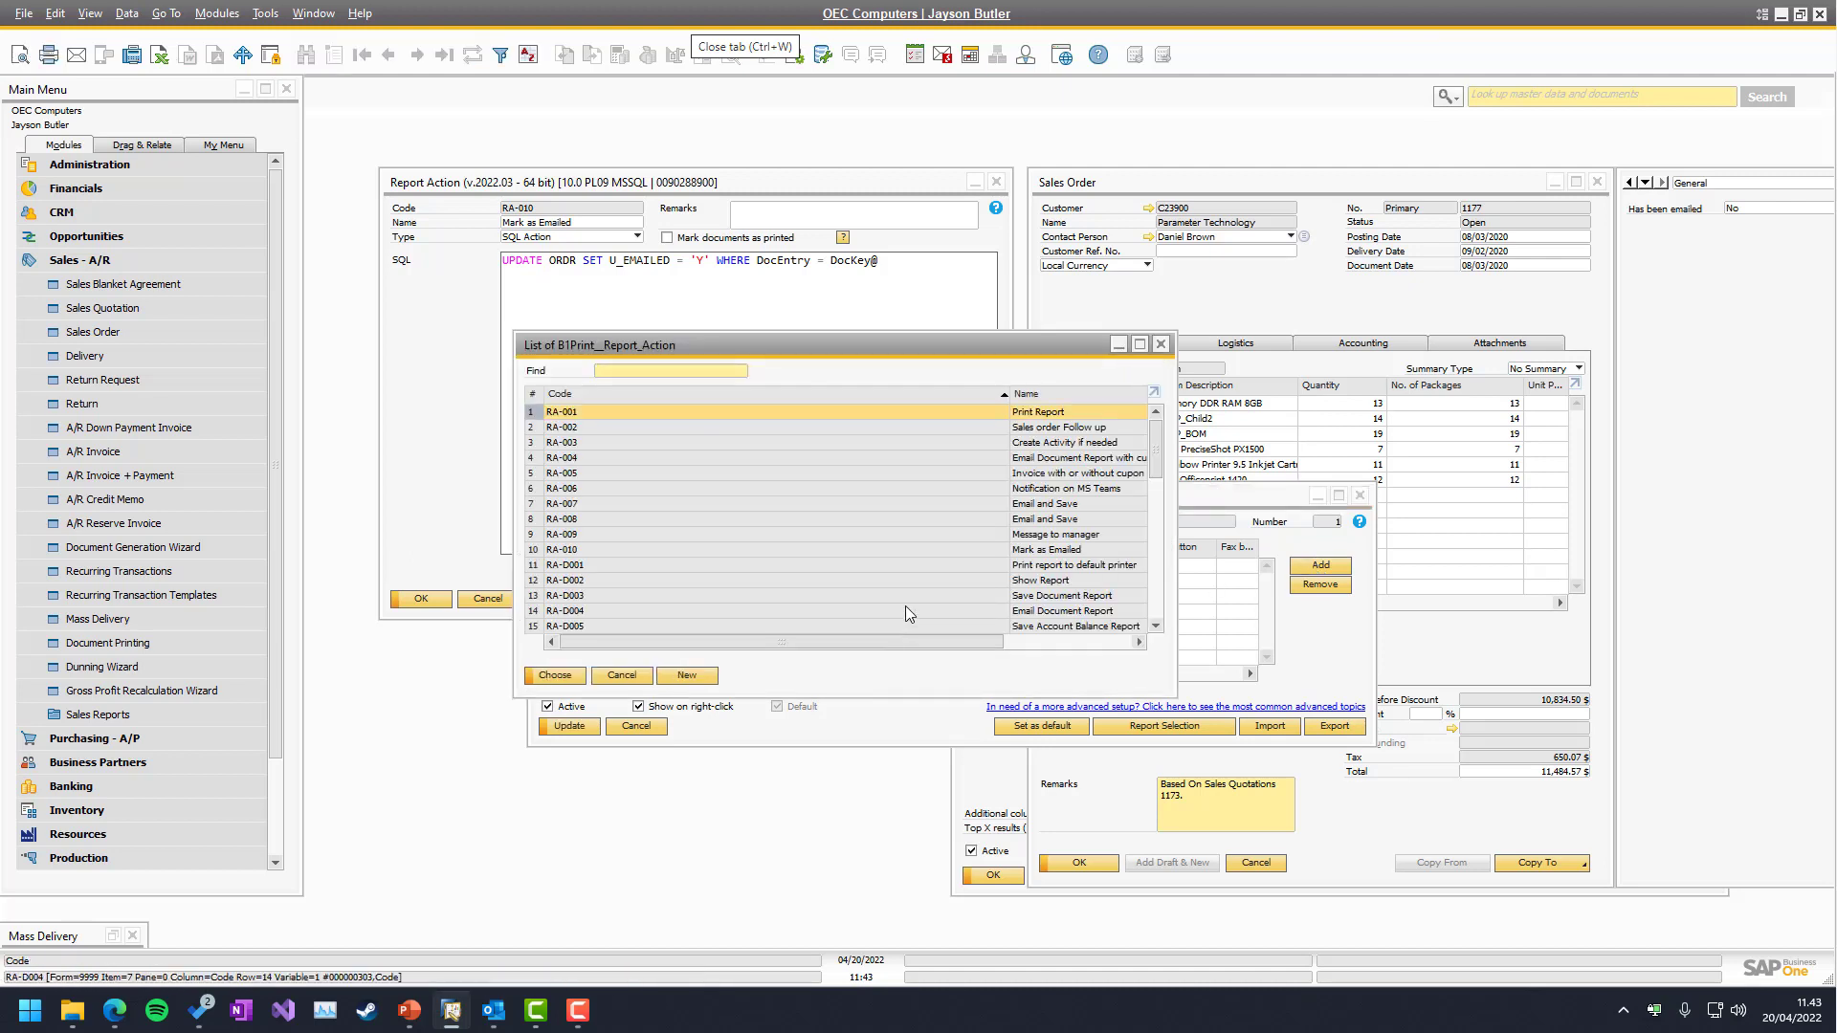
left_click(606, 551)
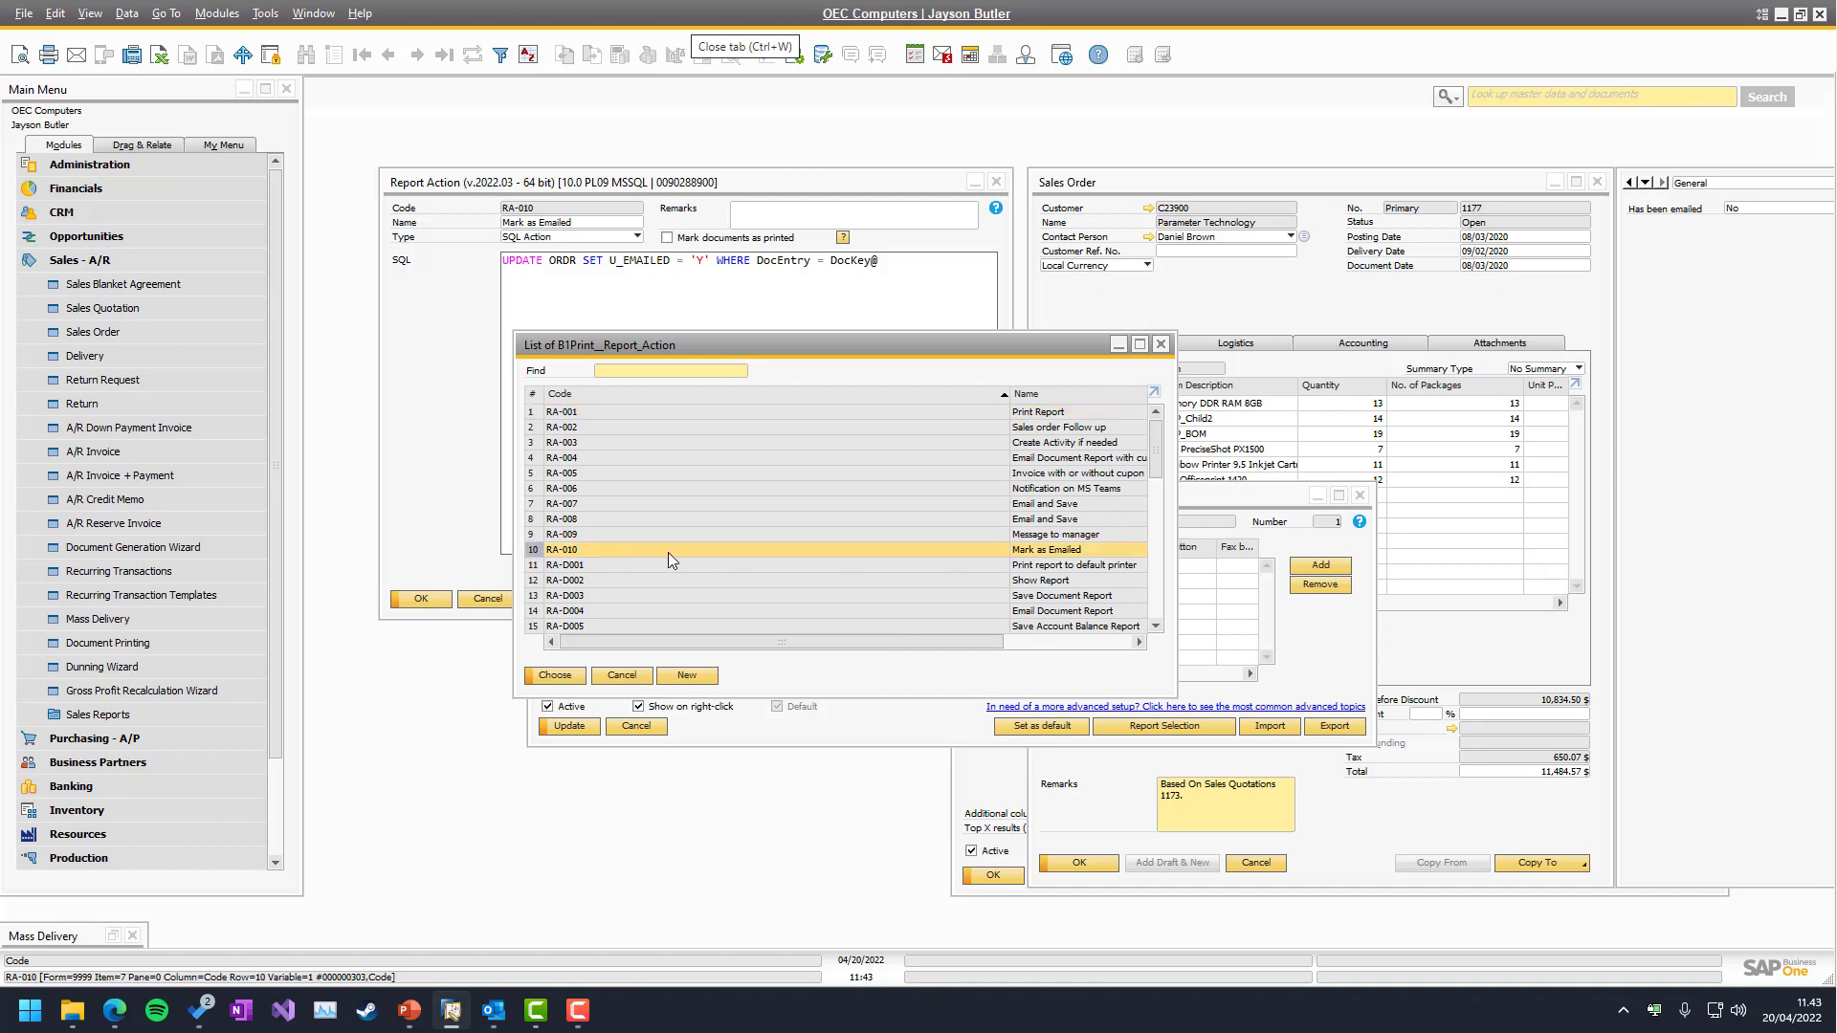
left_click(564, 679)
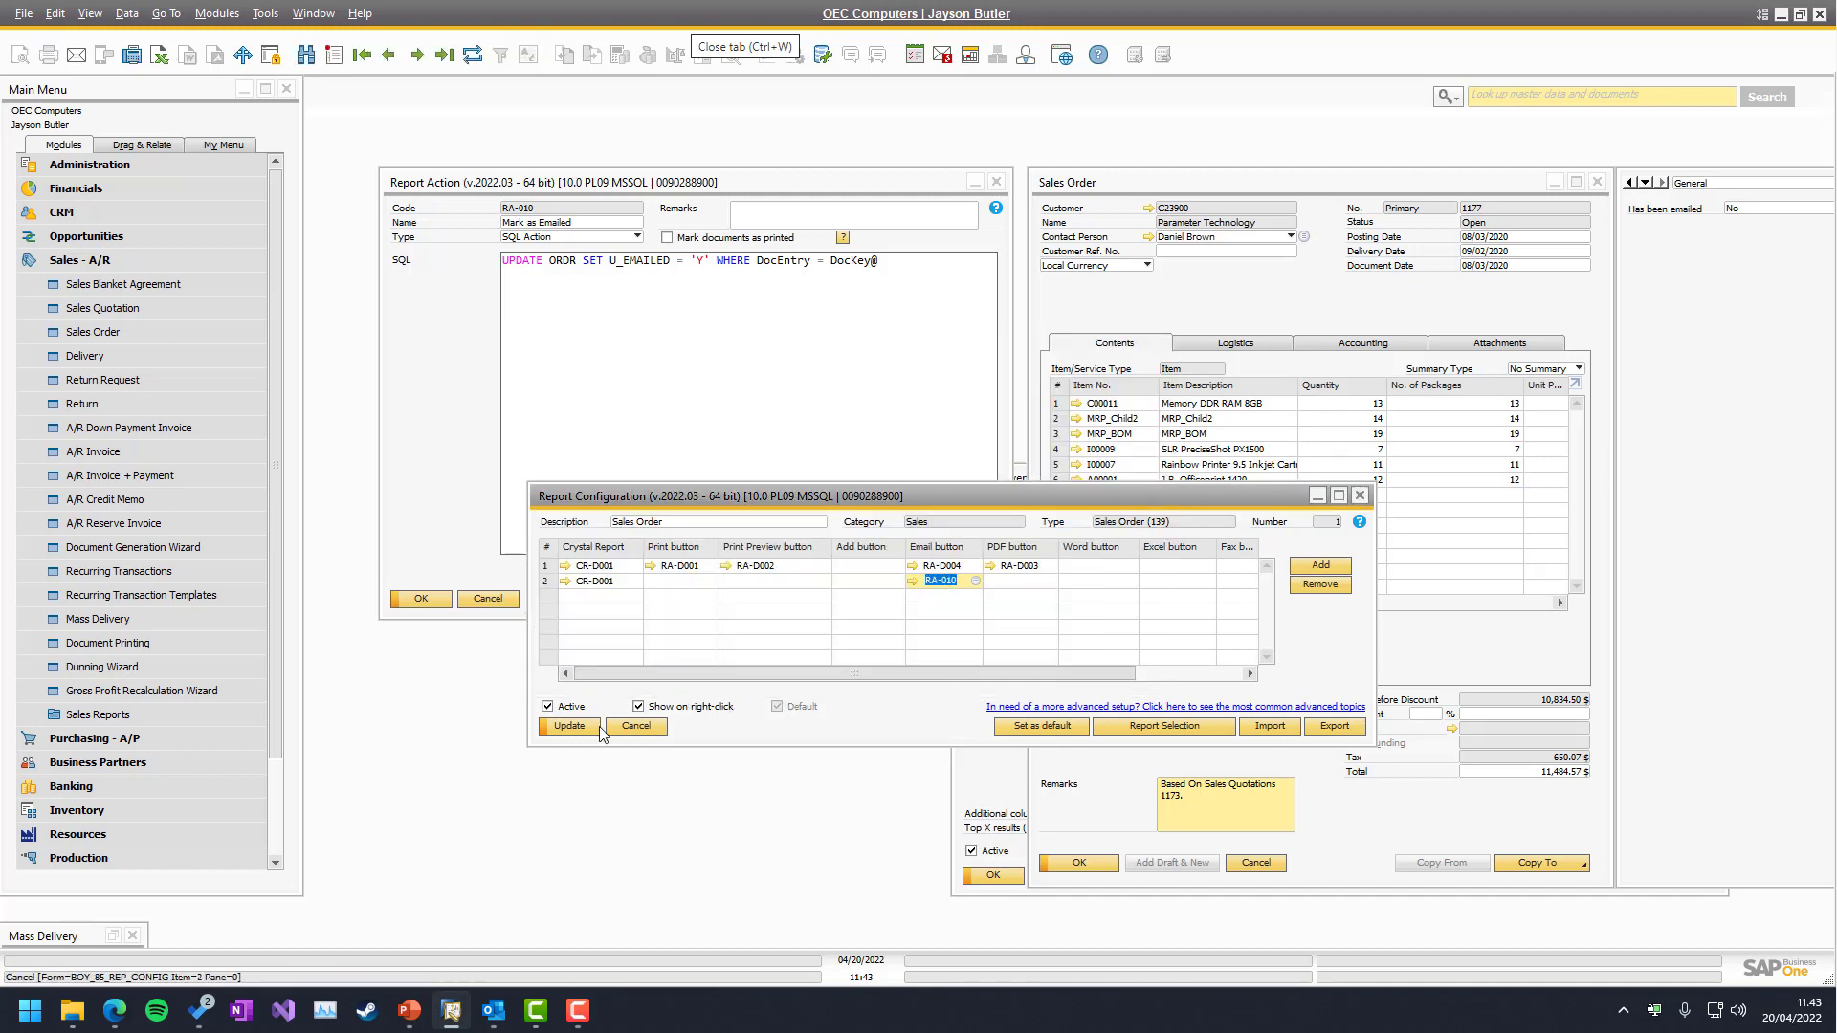
left_click(567, 727)
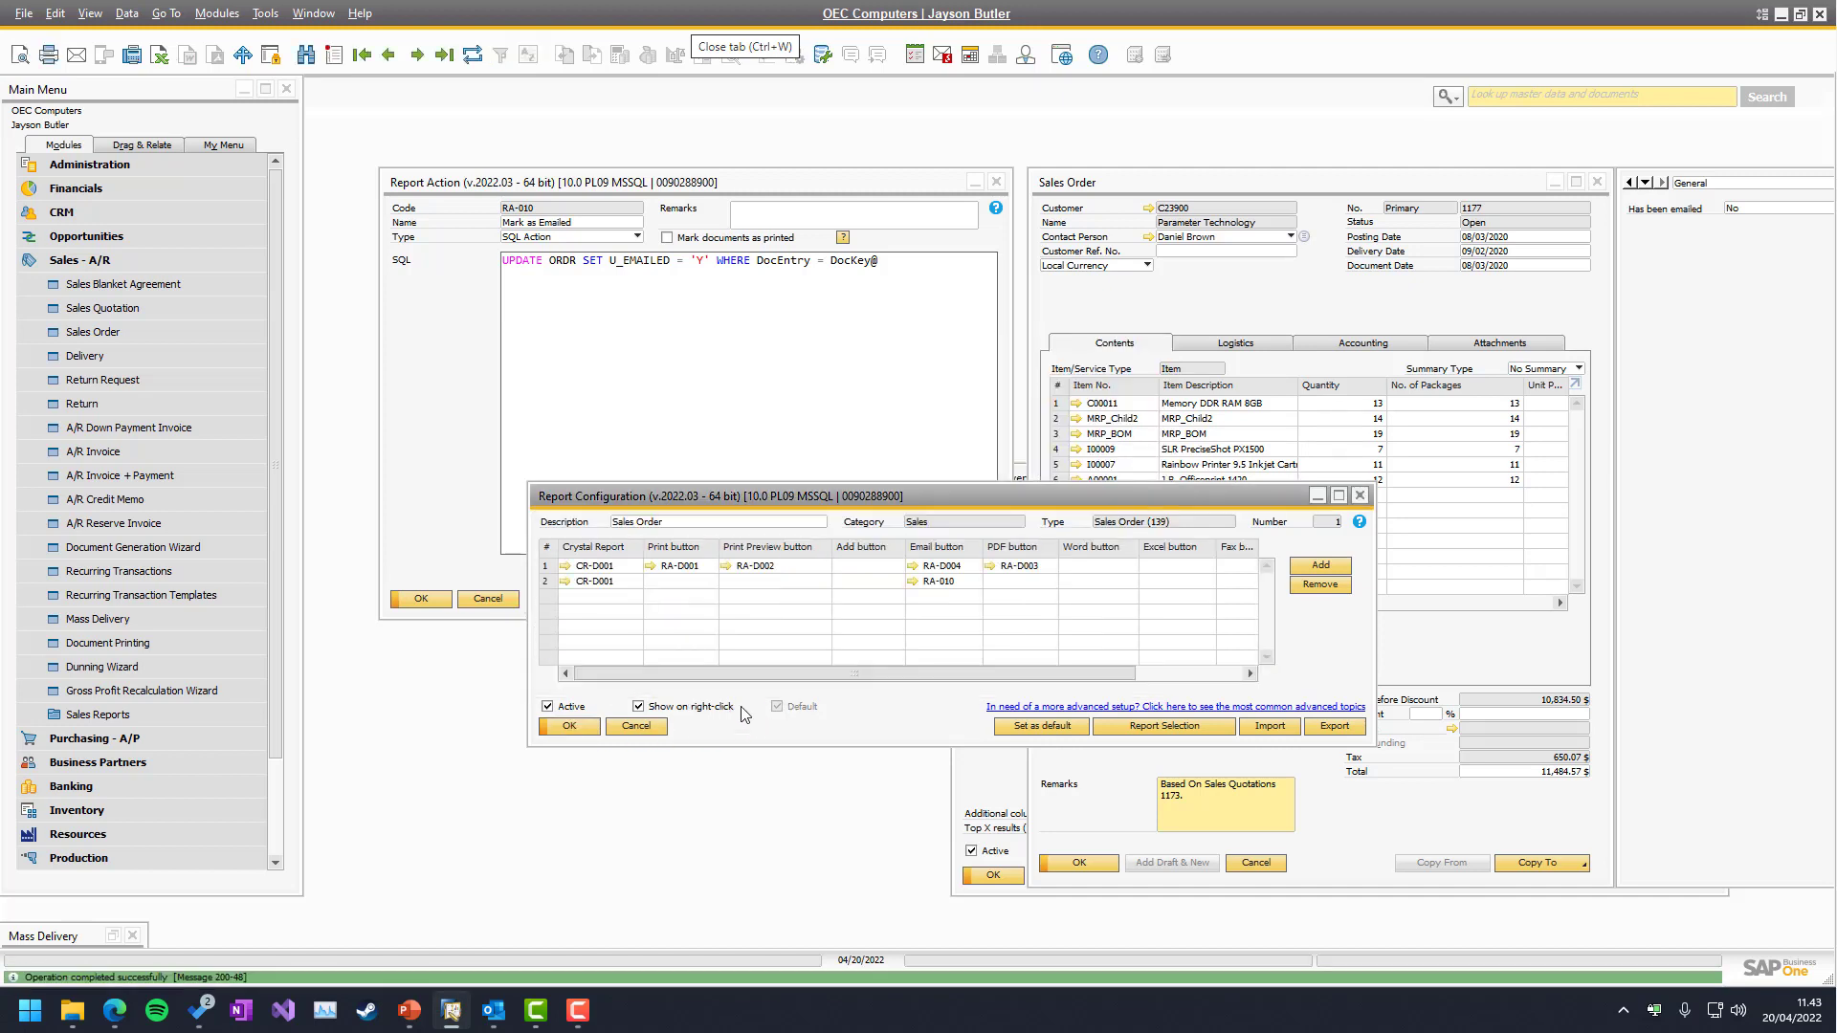
- Email sales order 1177, refresh to see Has been emailed = Yes, reset it to No and save
left_click(1165, 304)
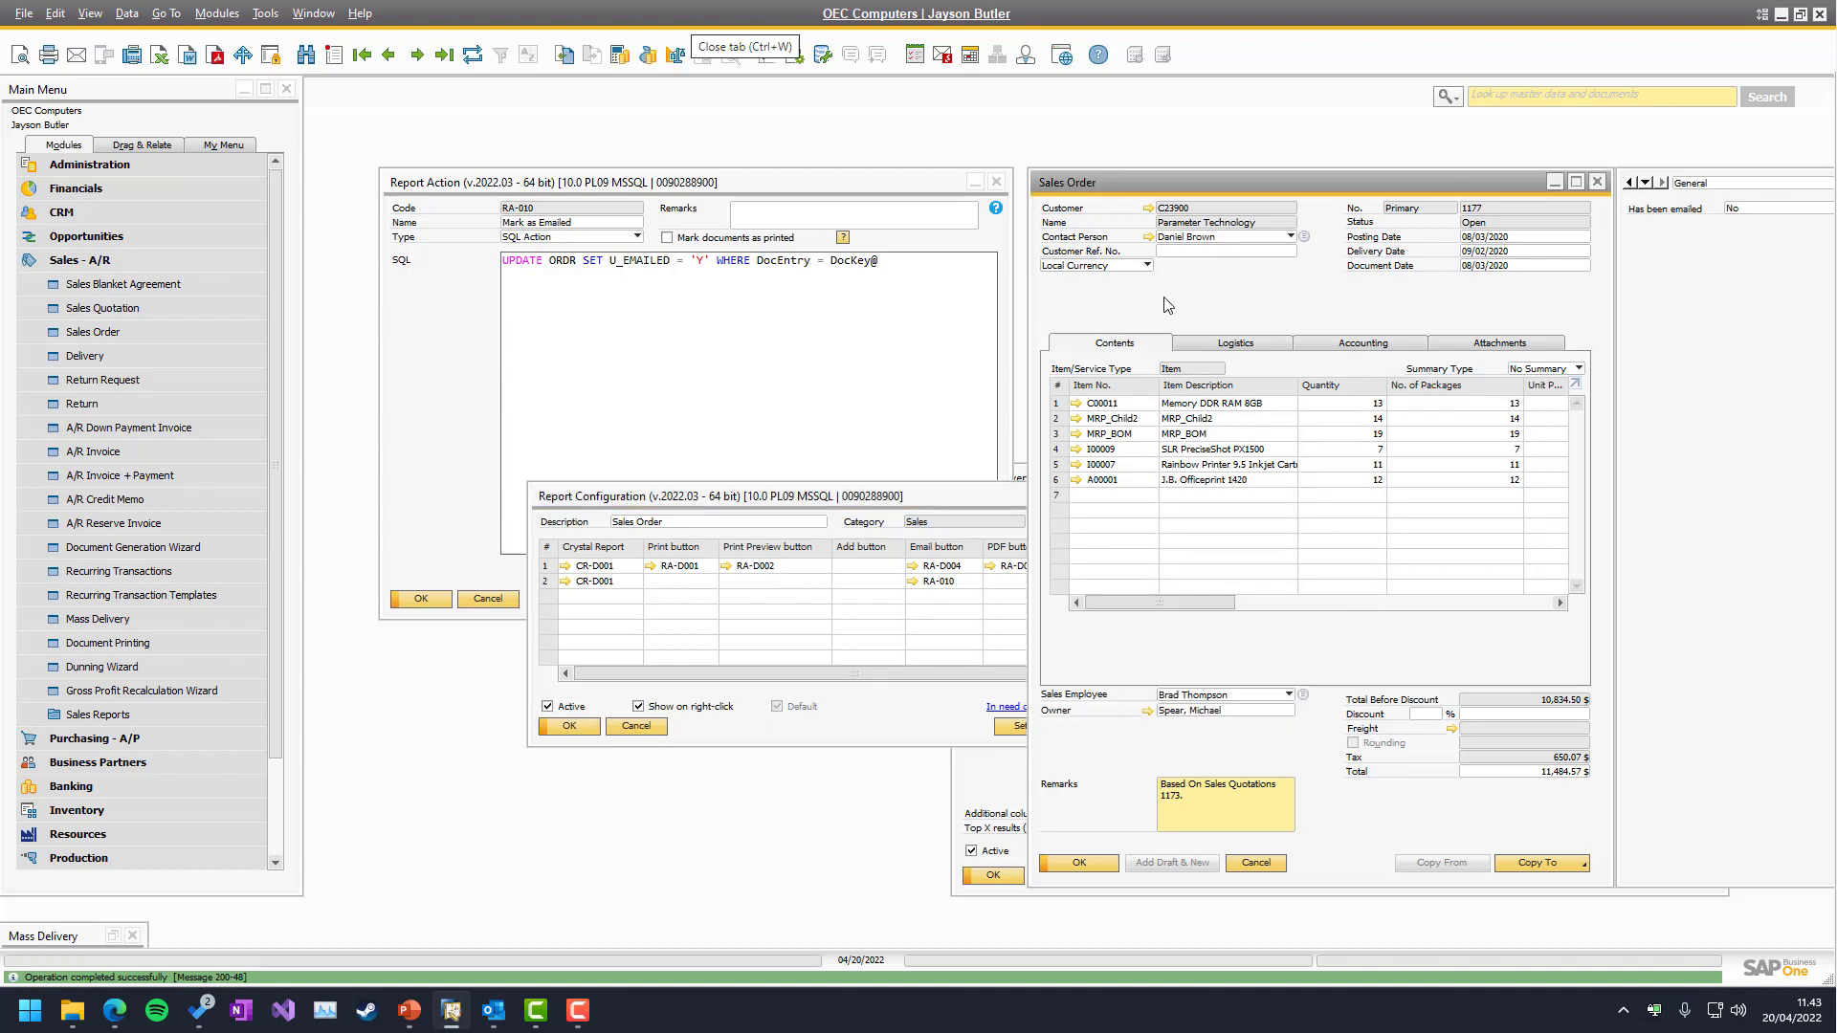
left_click(1737, 208)
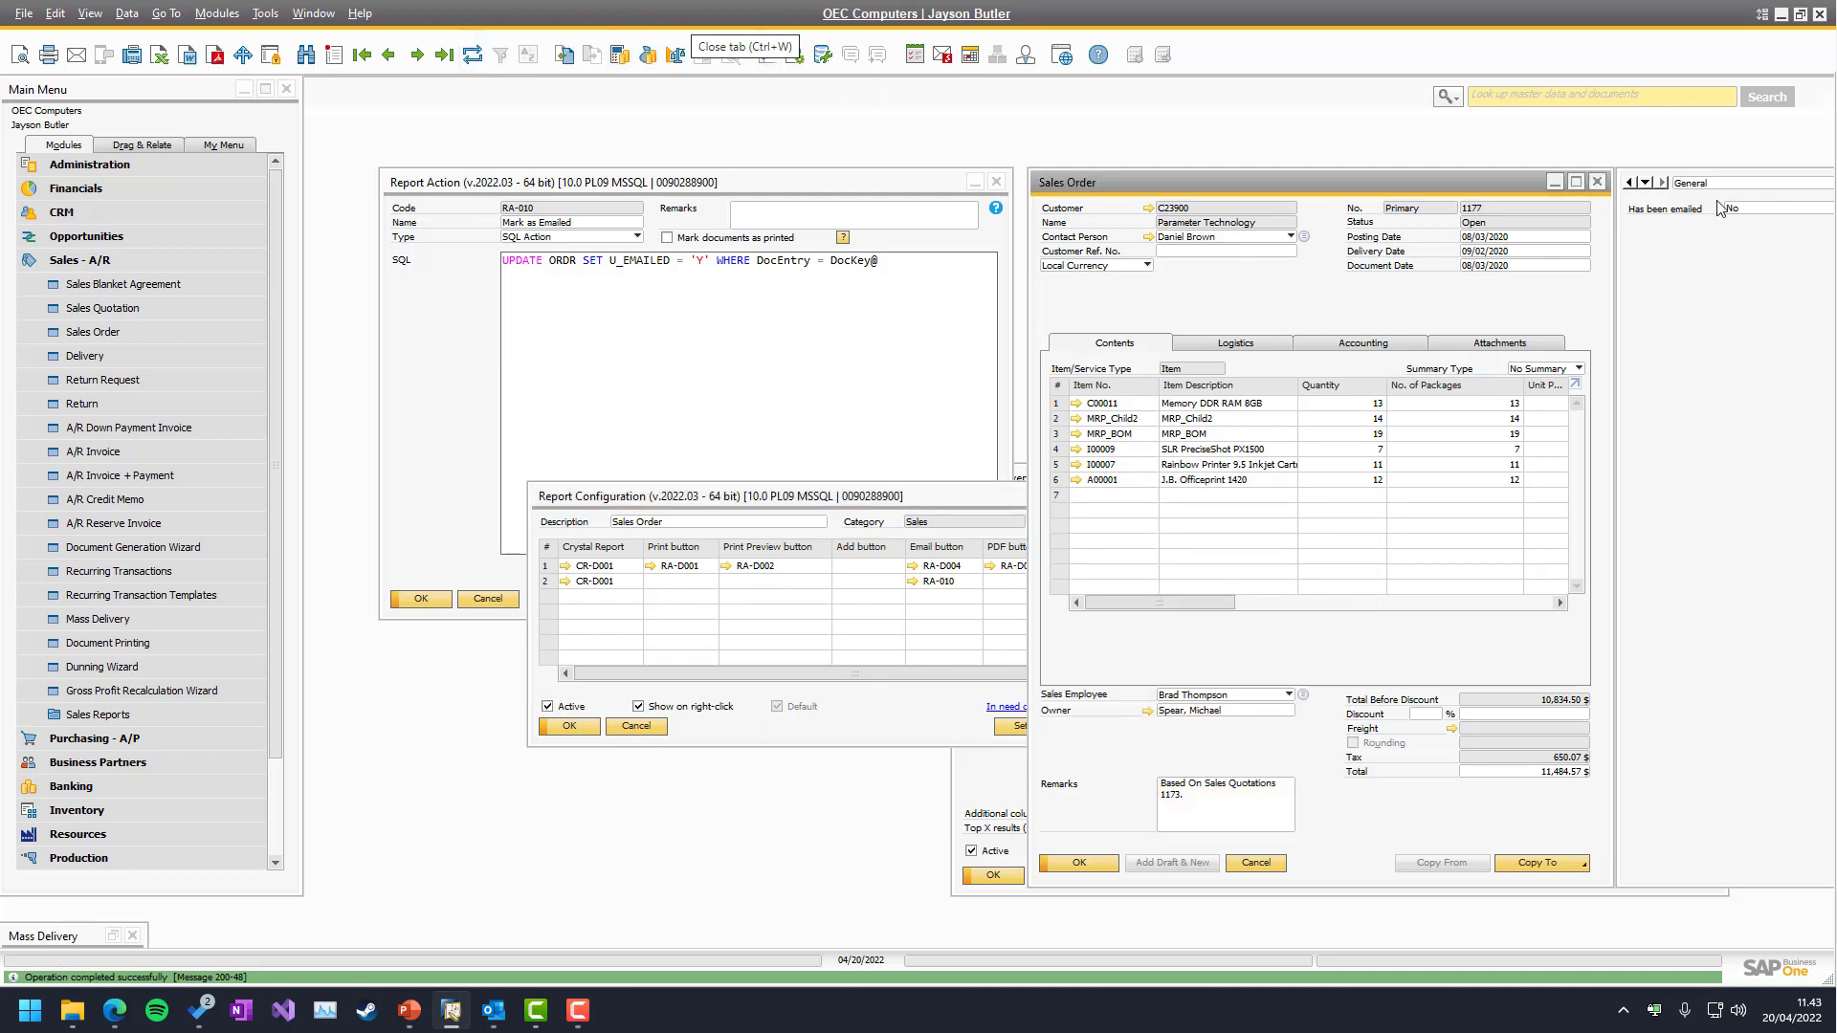
left_click(77, 55)
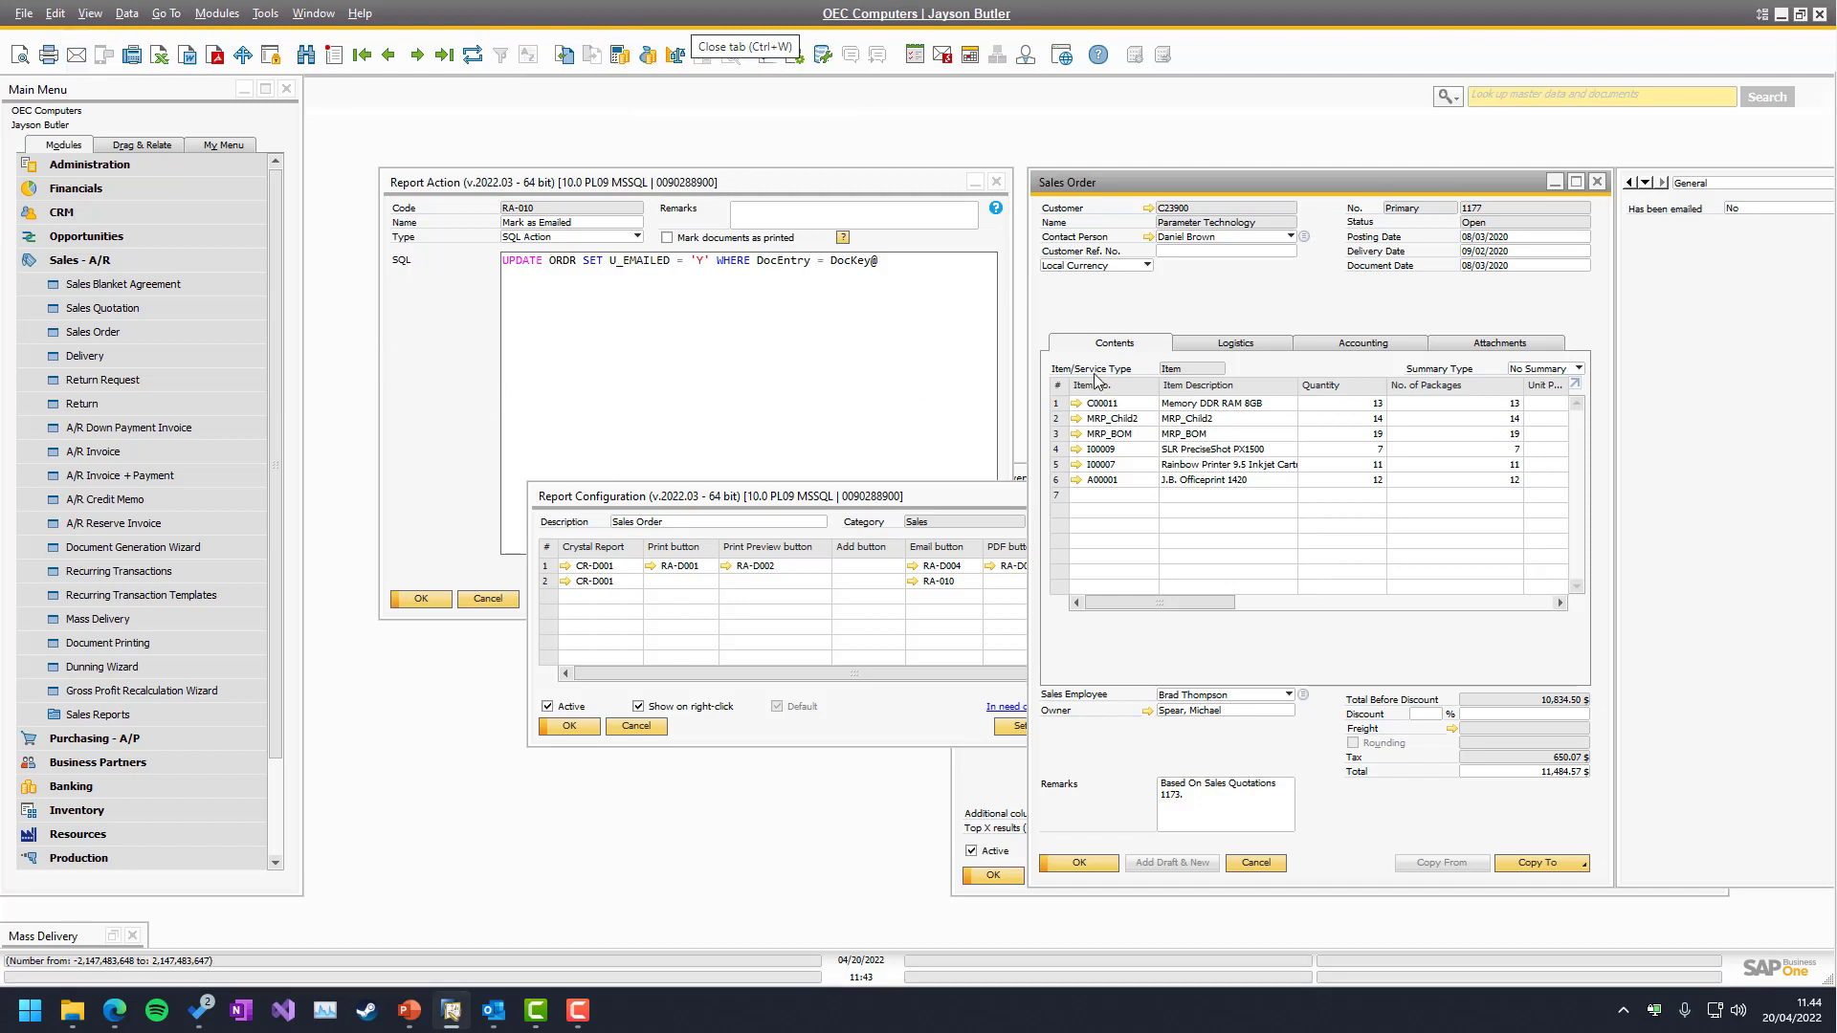
left_click(473, 55)
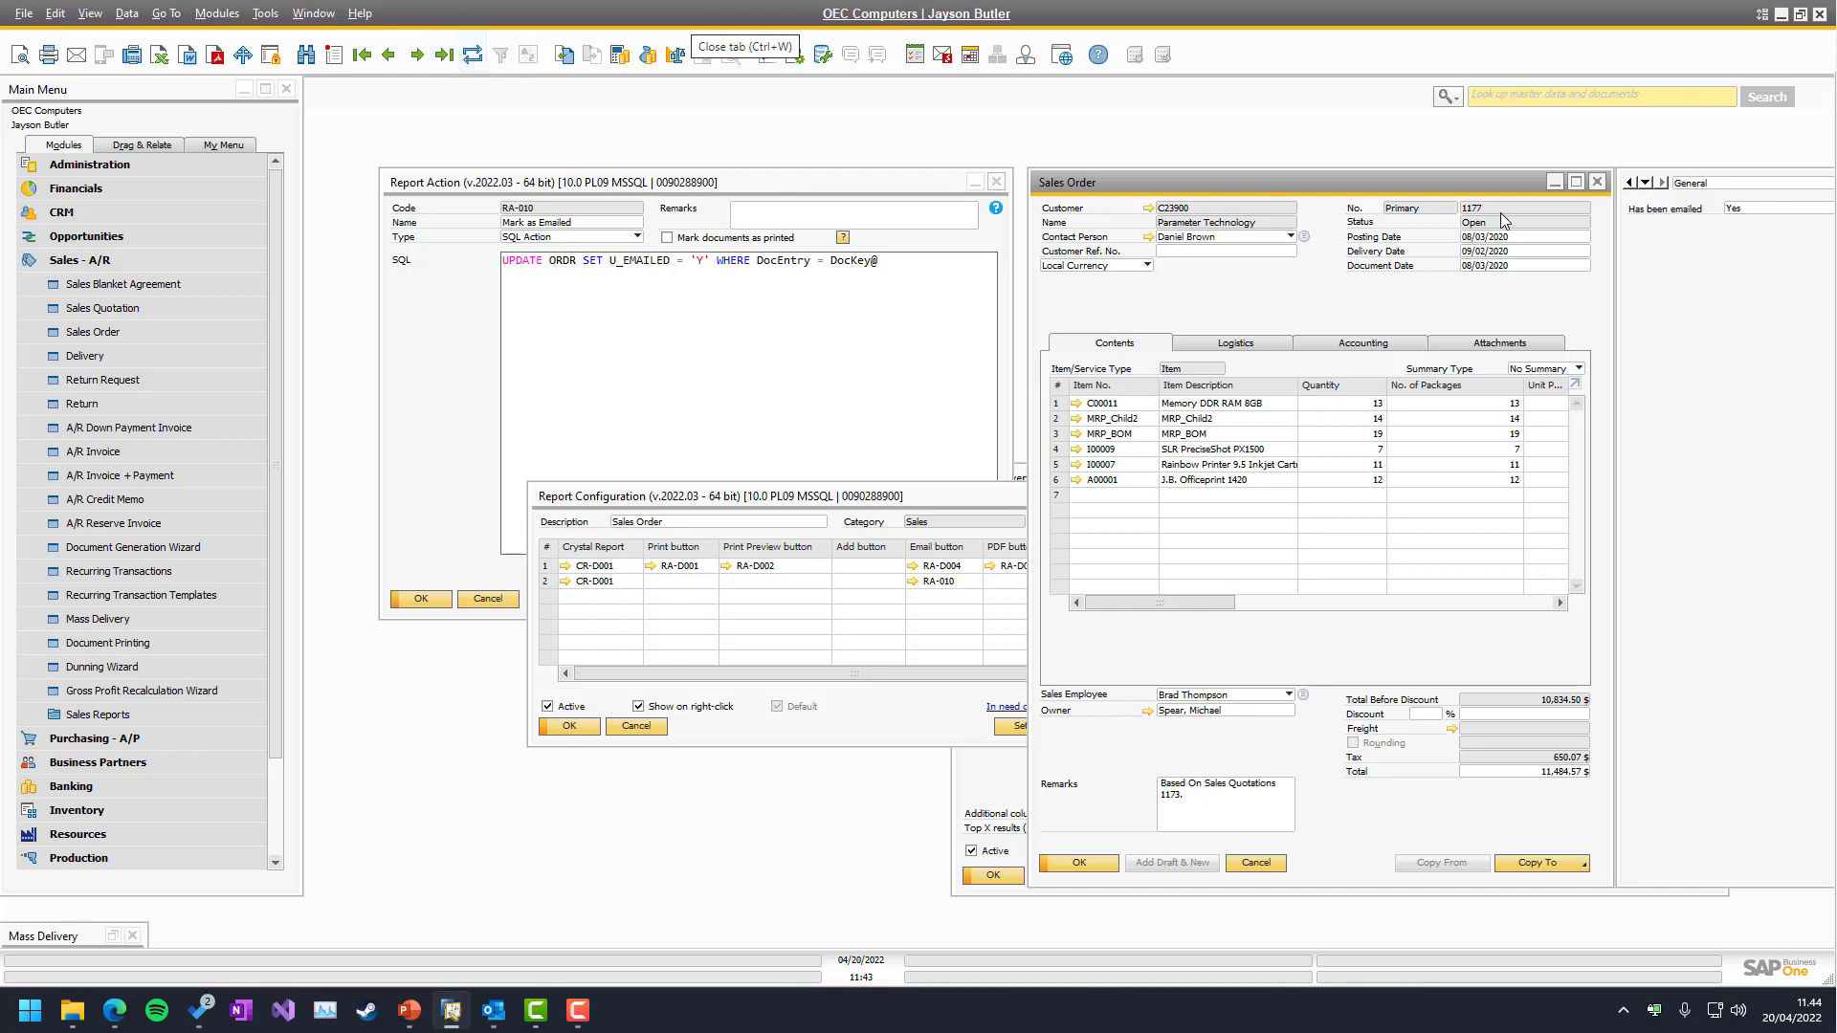
left_click(1758, 211)
left_click(1760, 235)
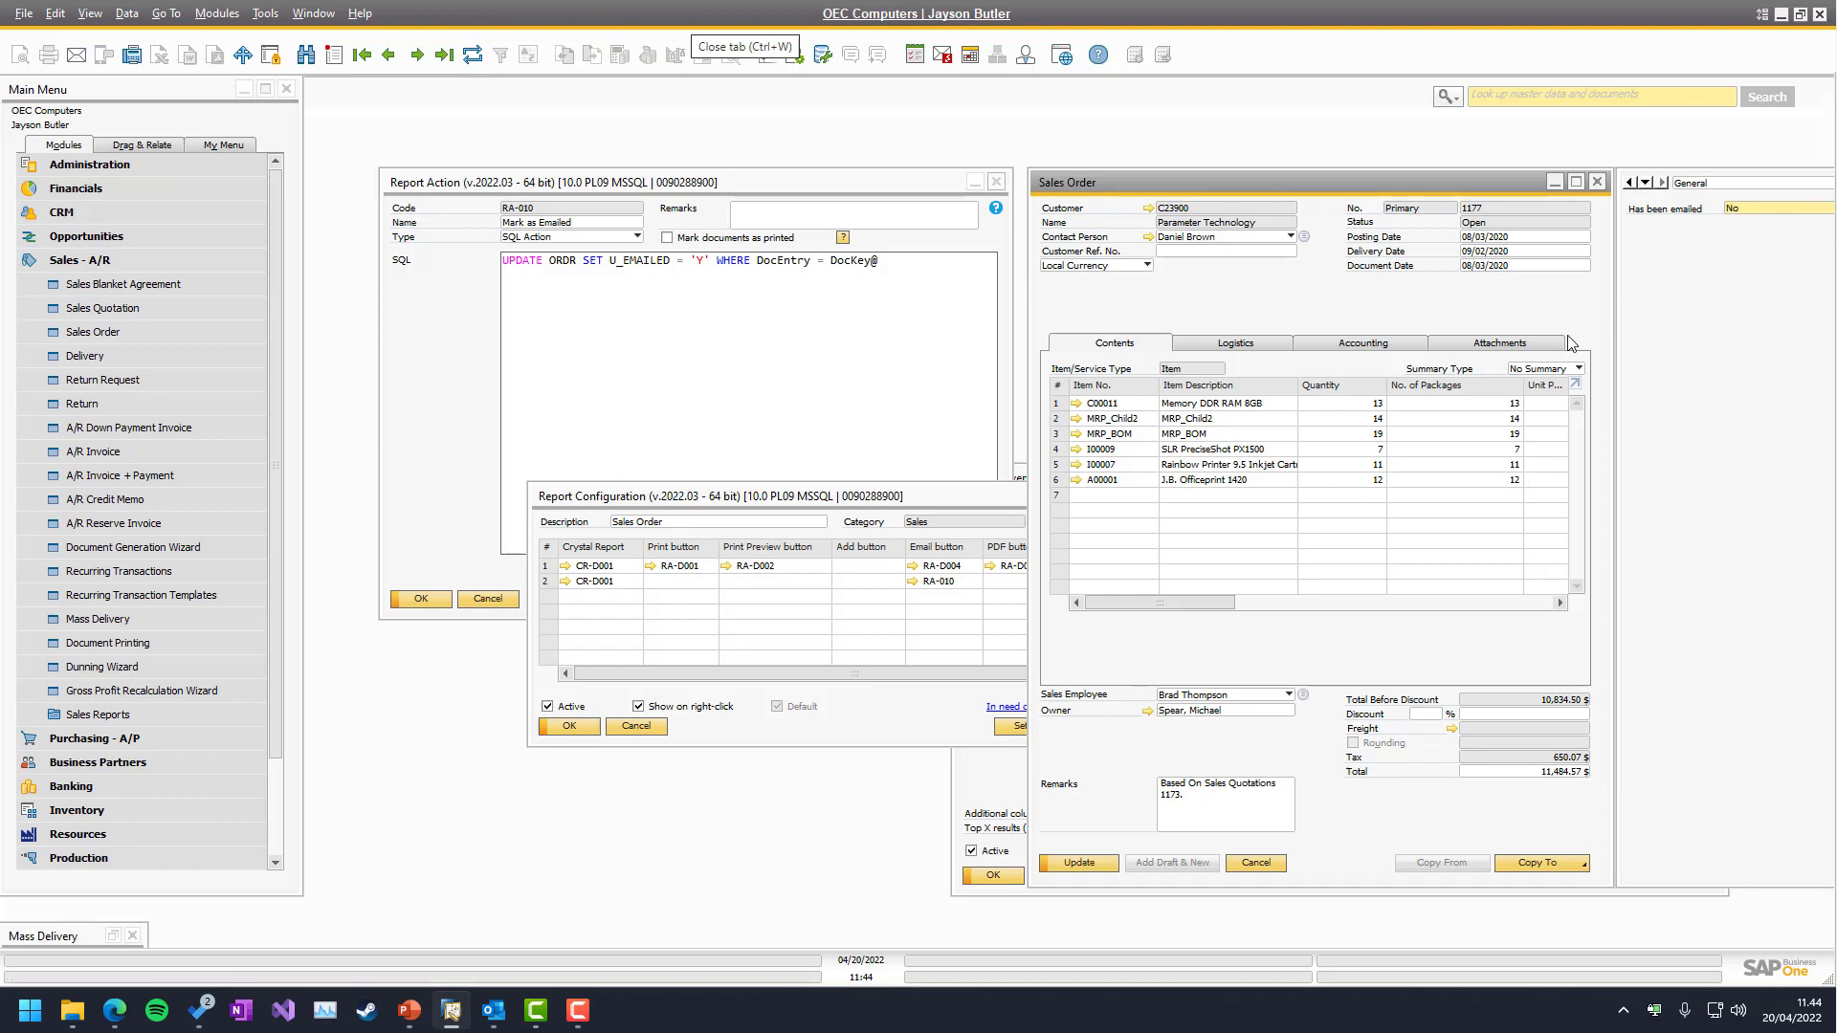
left_click(1076, 863)
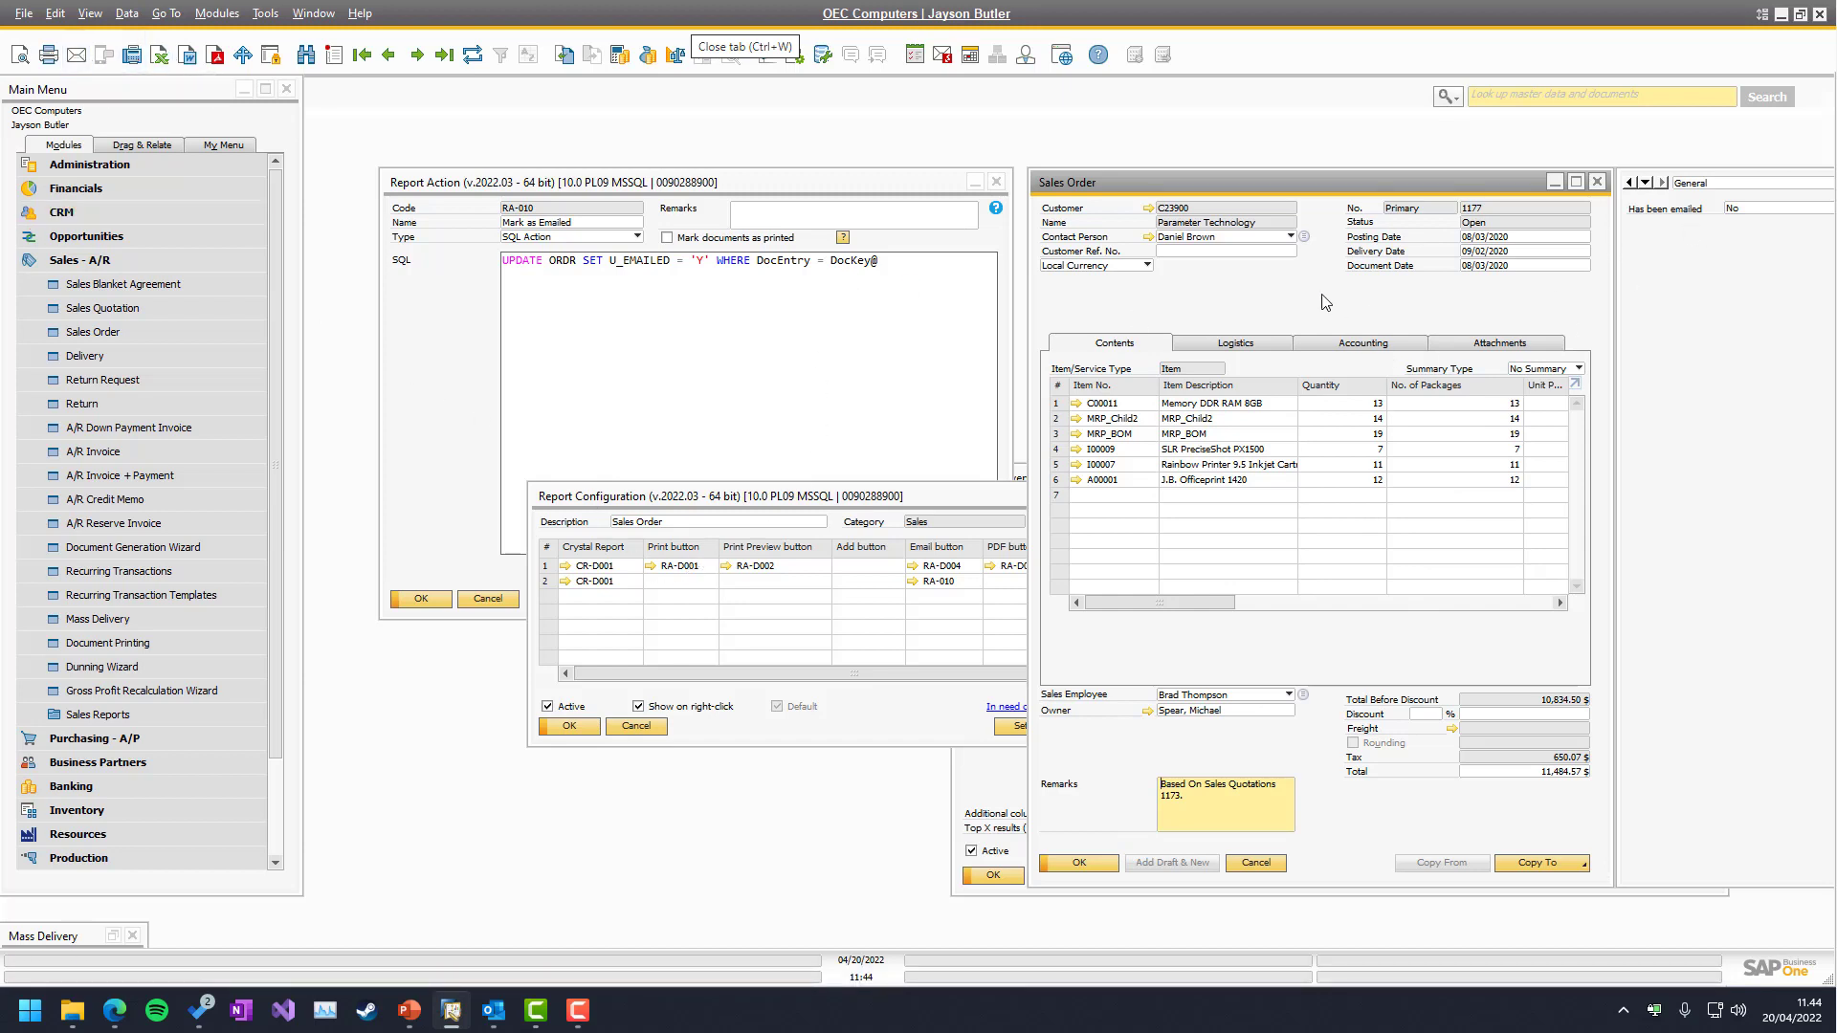
- Repeat the email test on order 1177, then reset Has been emailed to No and save
left_click(75, 58)
left_click(473, 54)
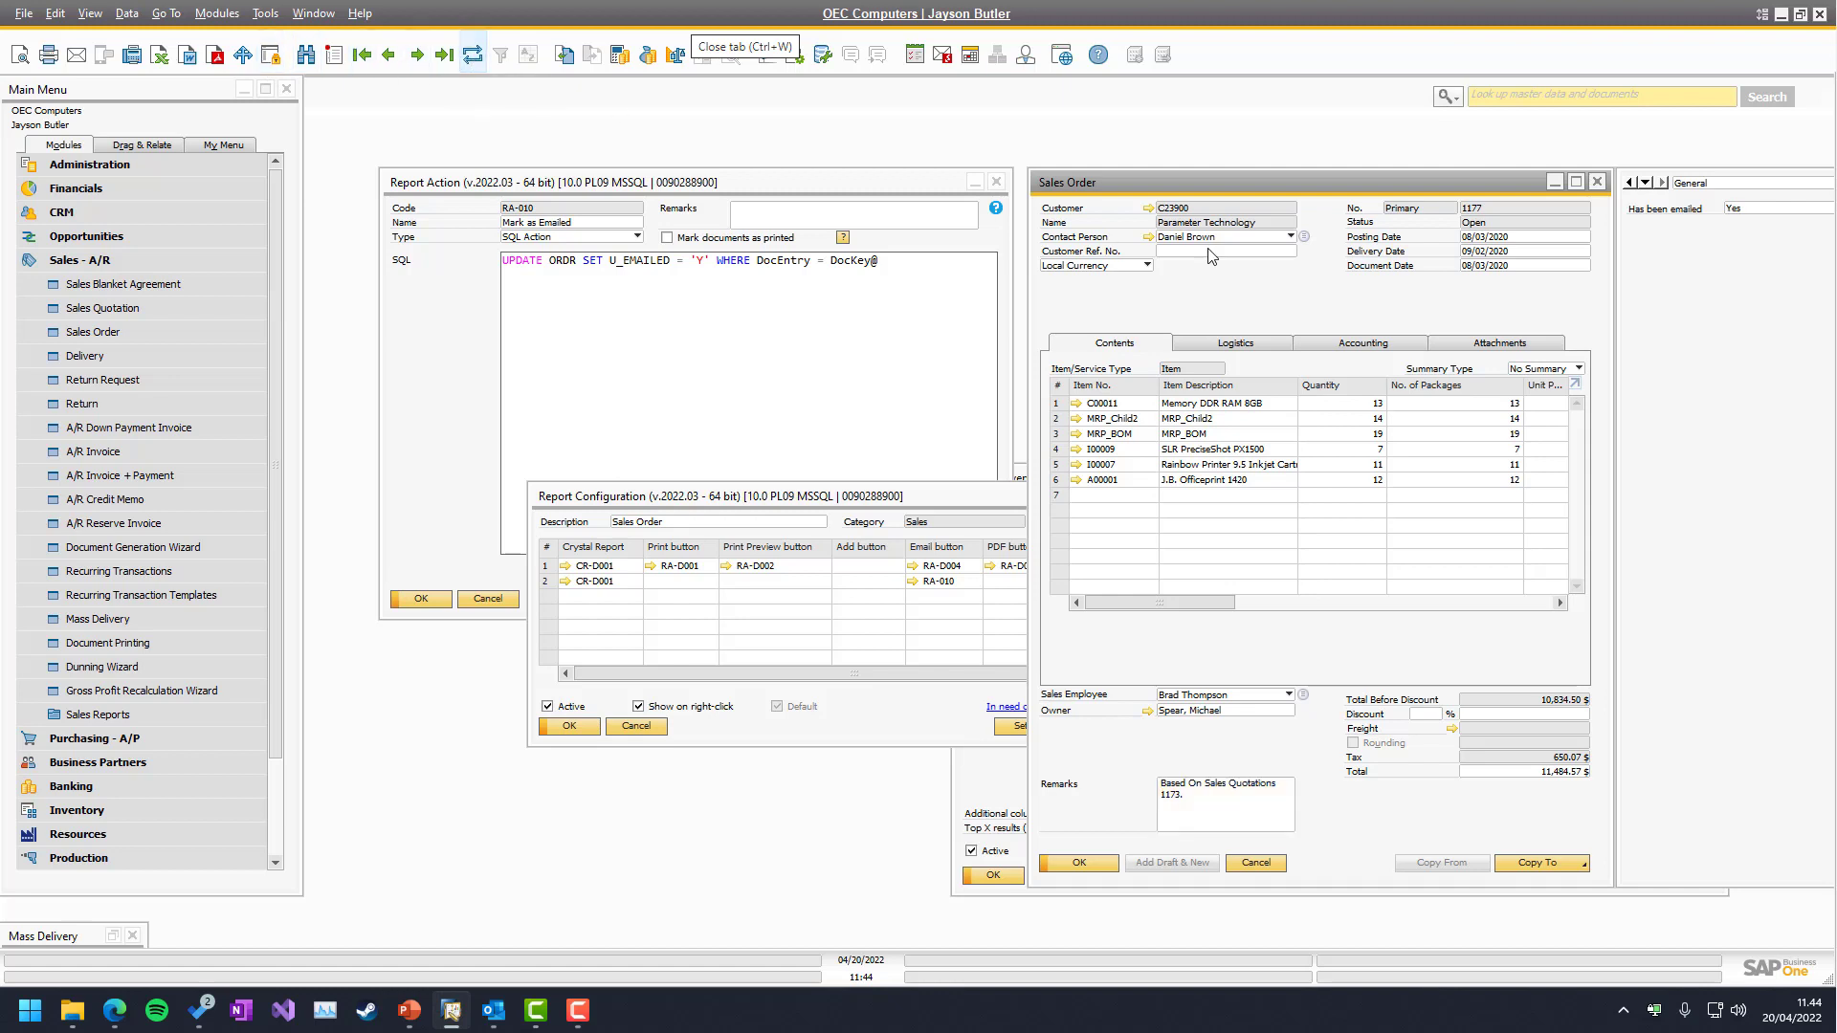
left_click(81, 59)
left_click(473, 55)
left_click(1747, 213)
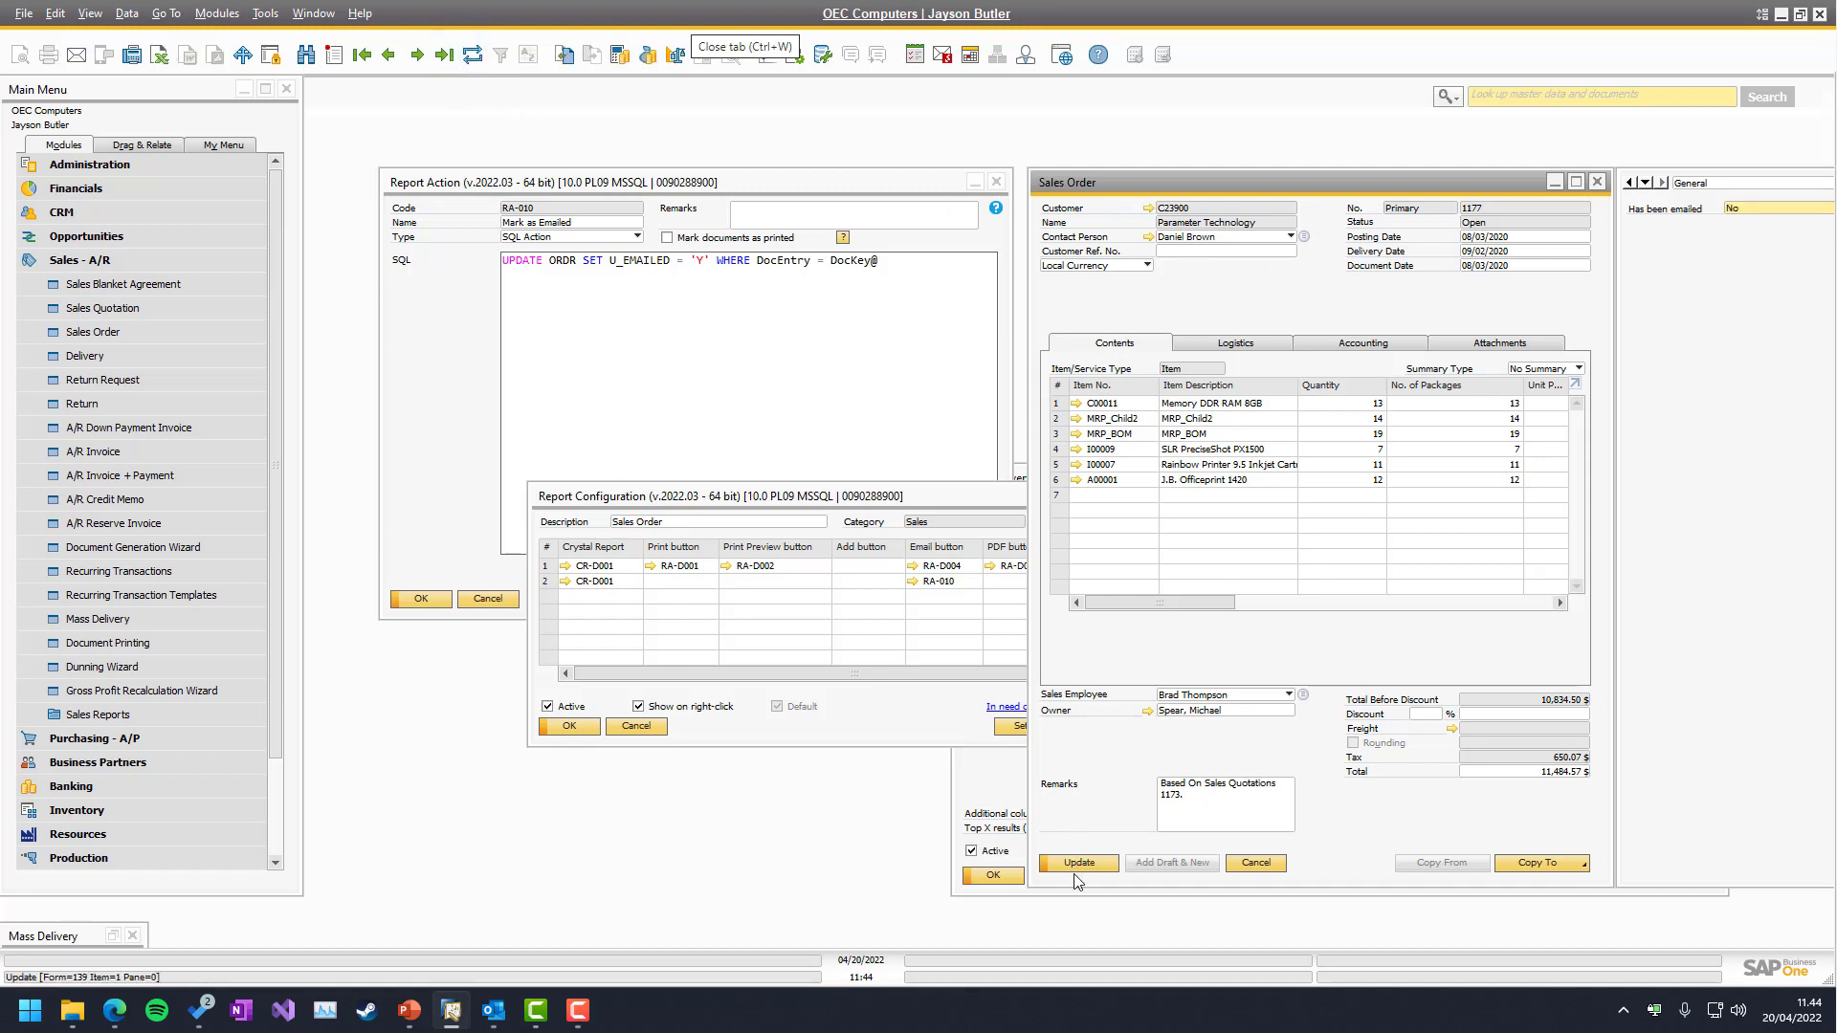
left_click(1075, 873)
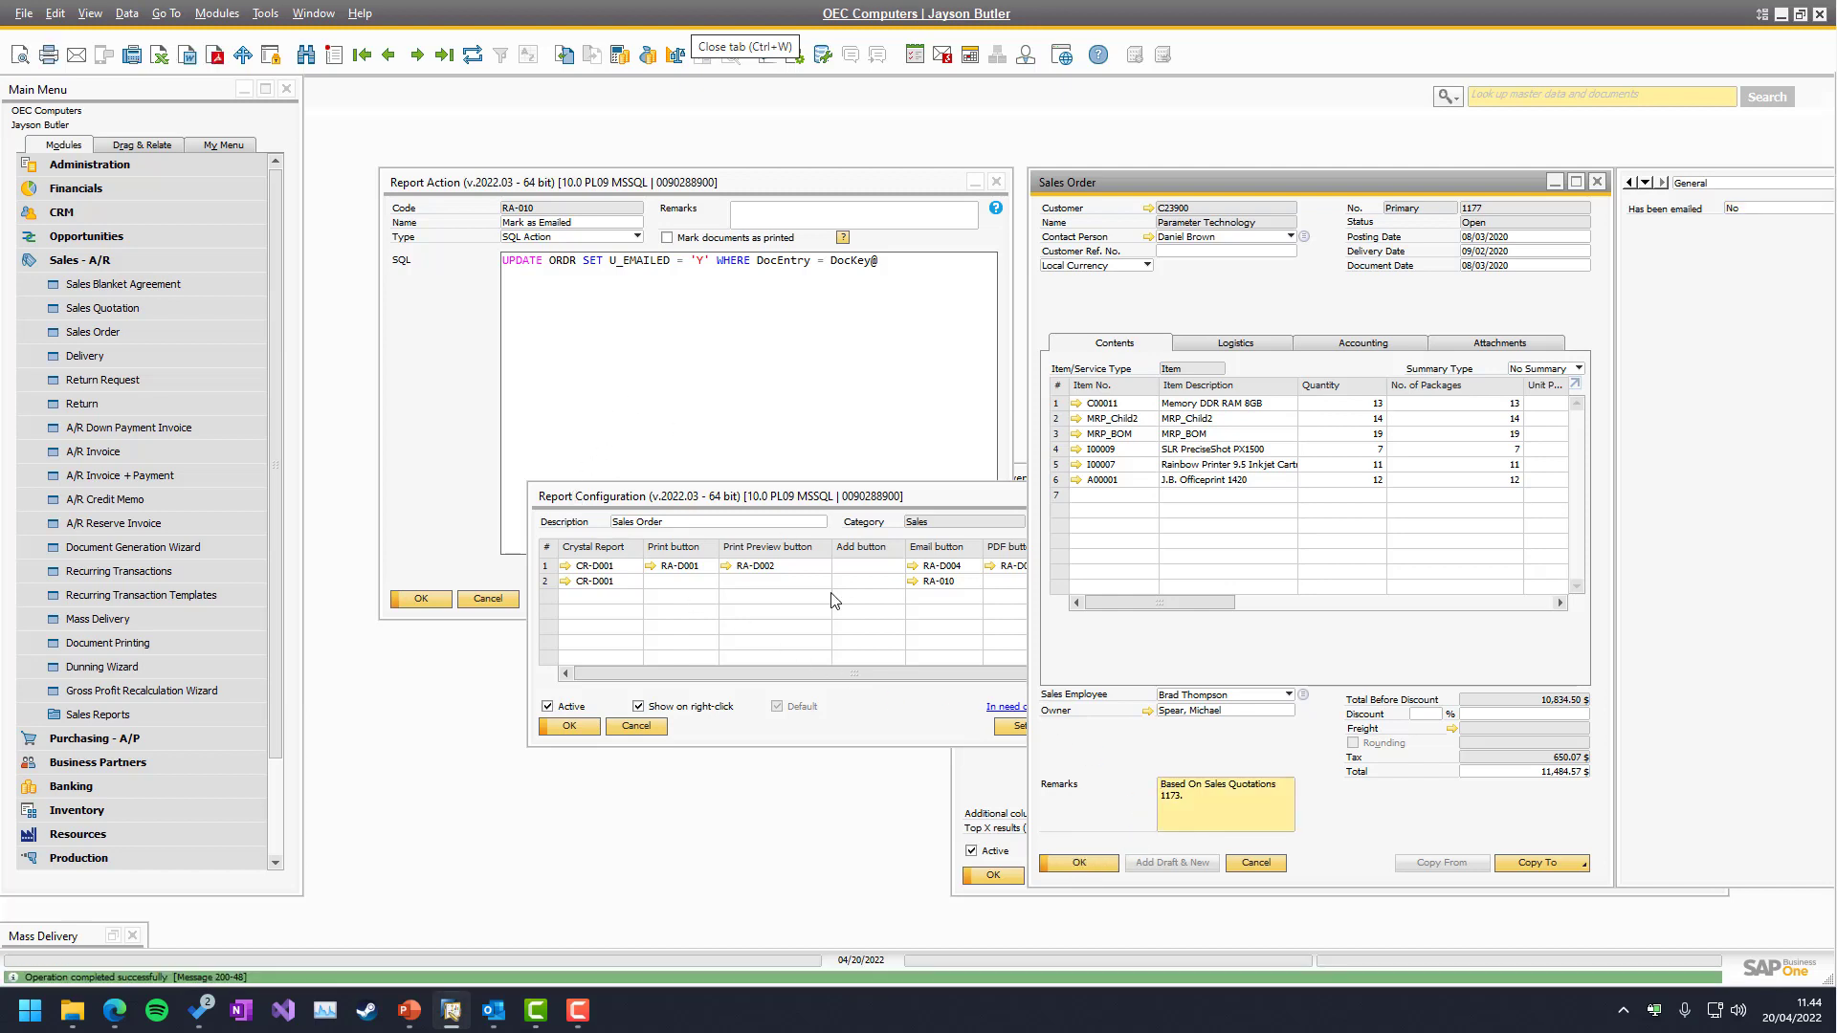
- Preview a Sales Order Mass Delivery including documents already handled by Print & Delivery and already printed
left_click(975, 773)
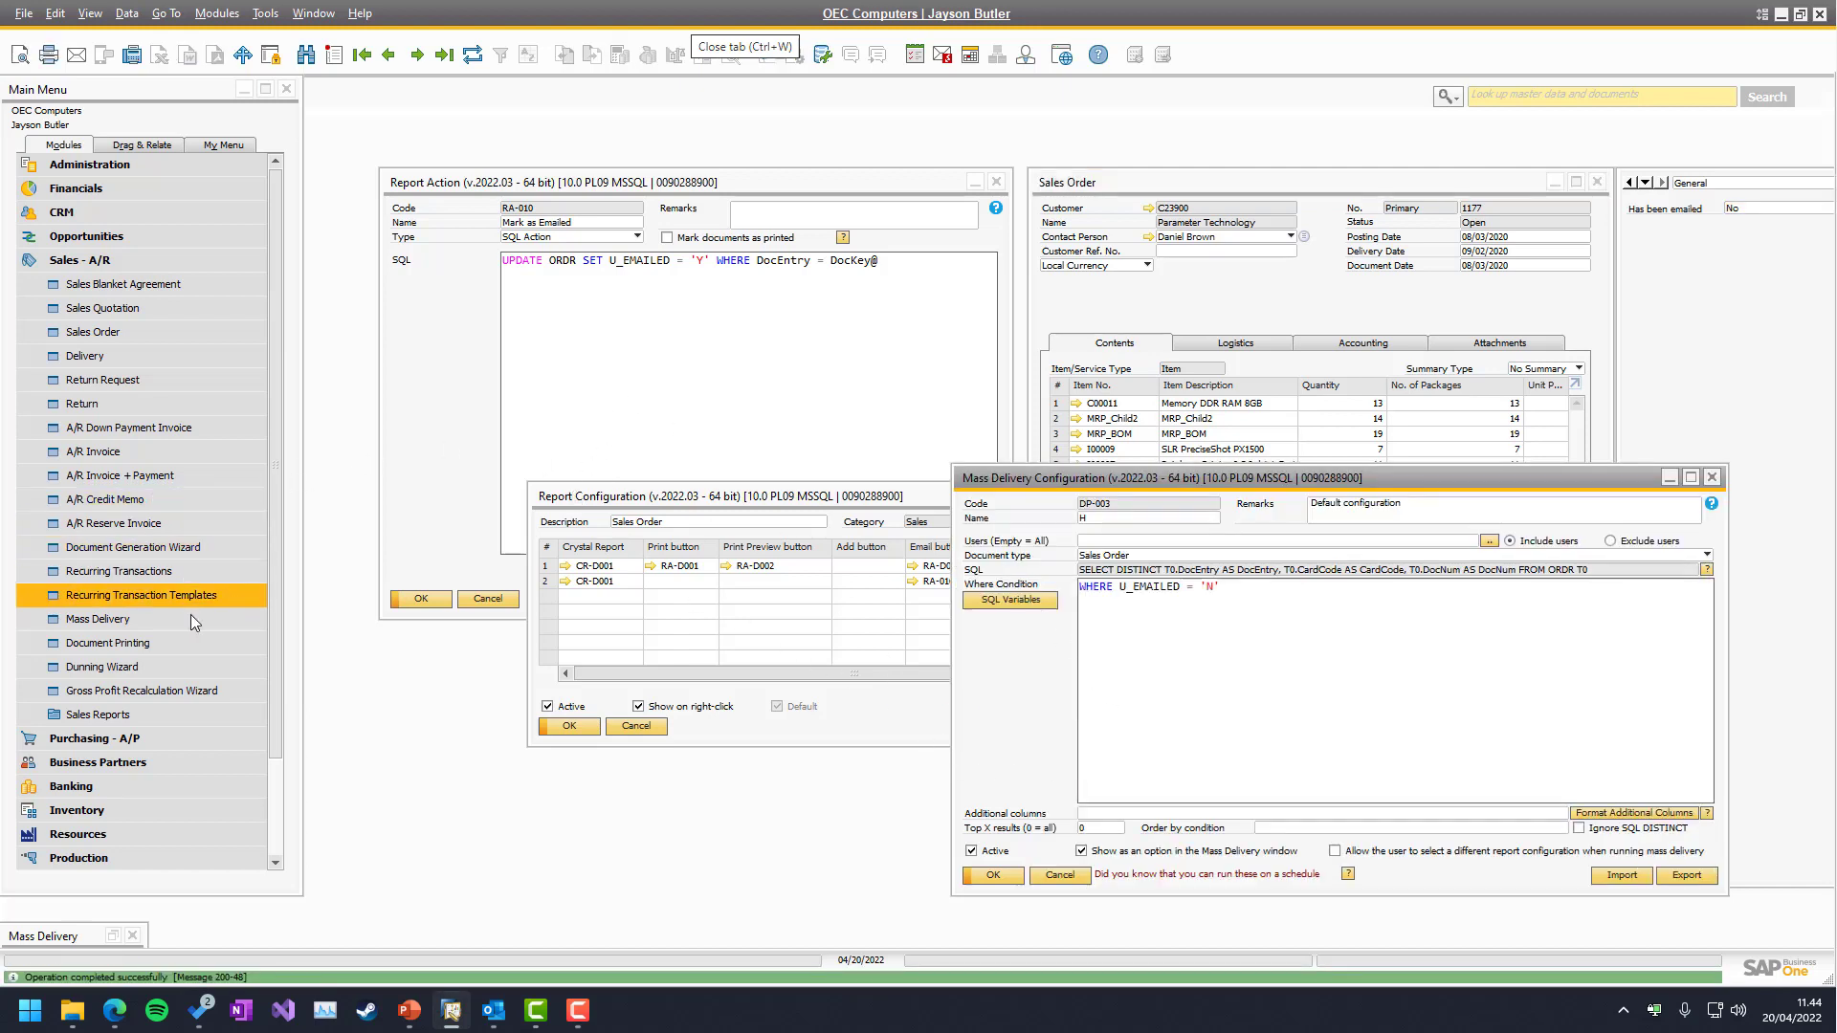
left_click(95, 619)
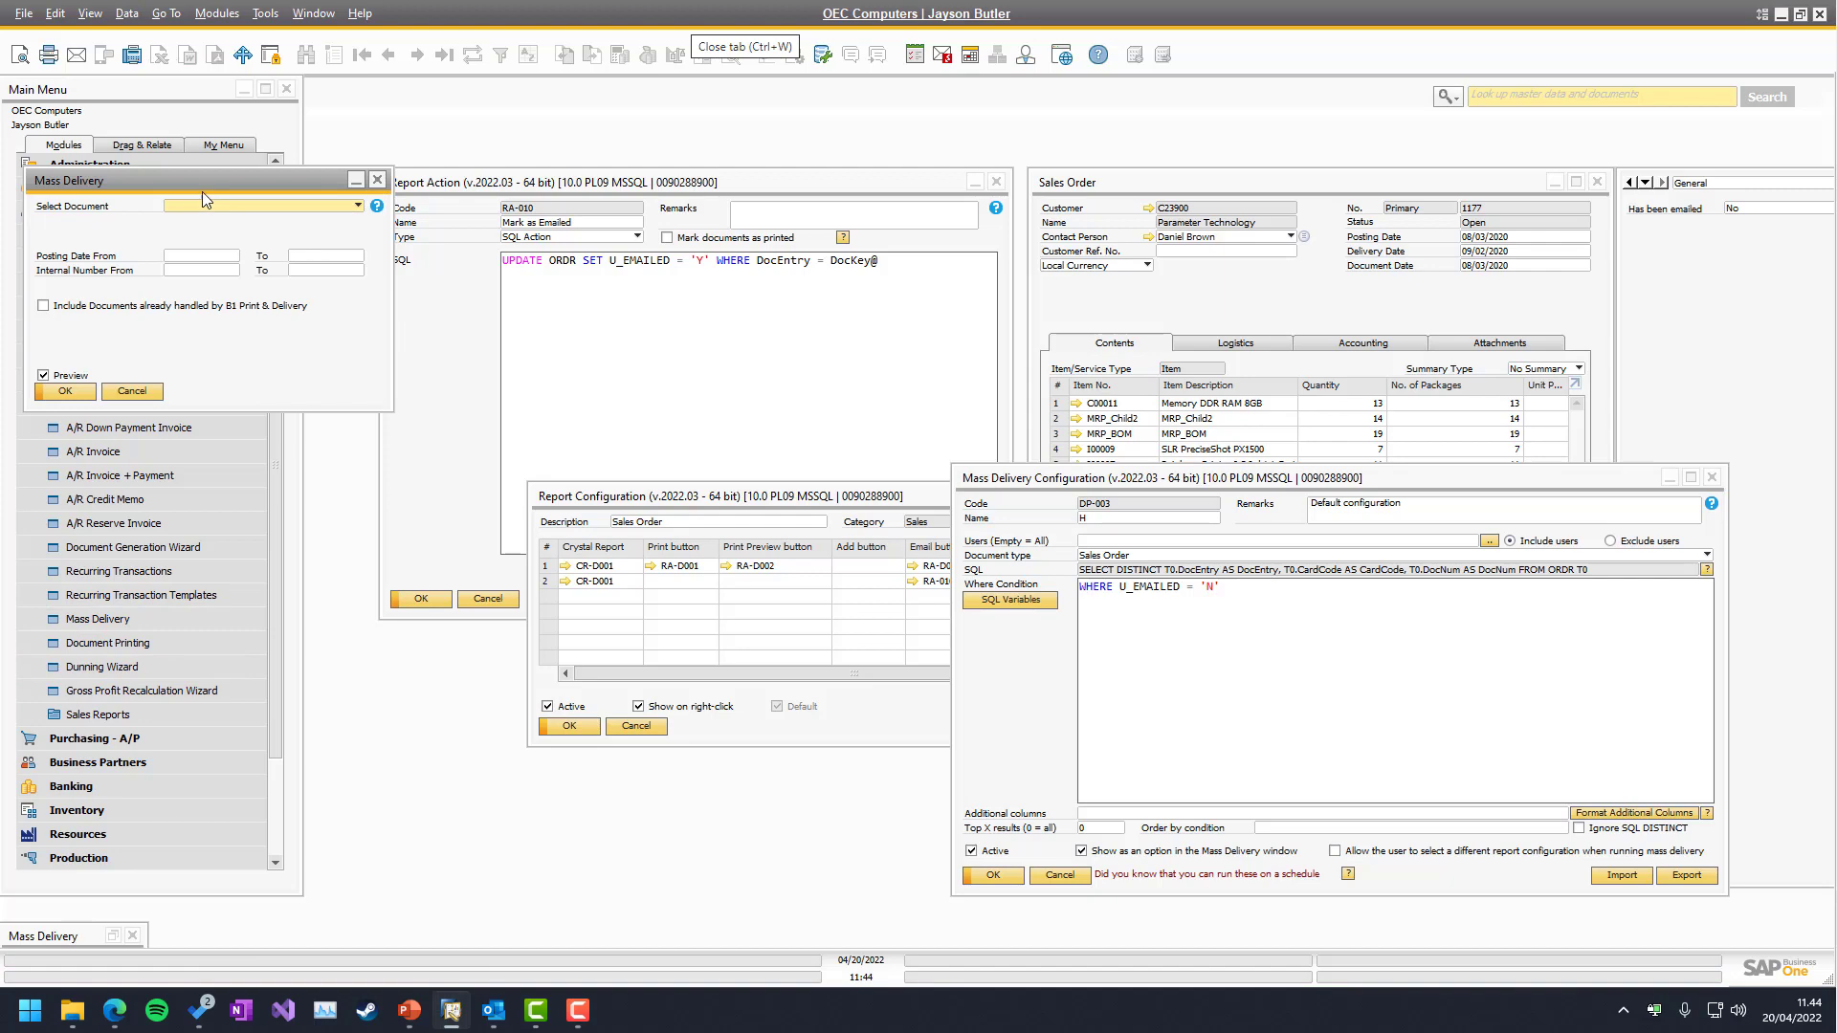
left_click(1020, 330)
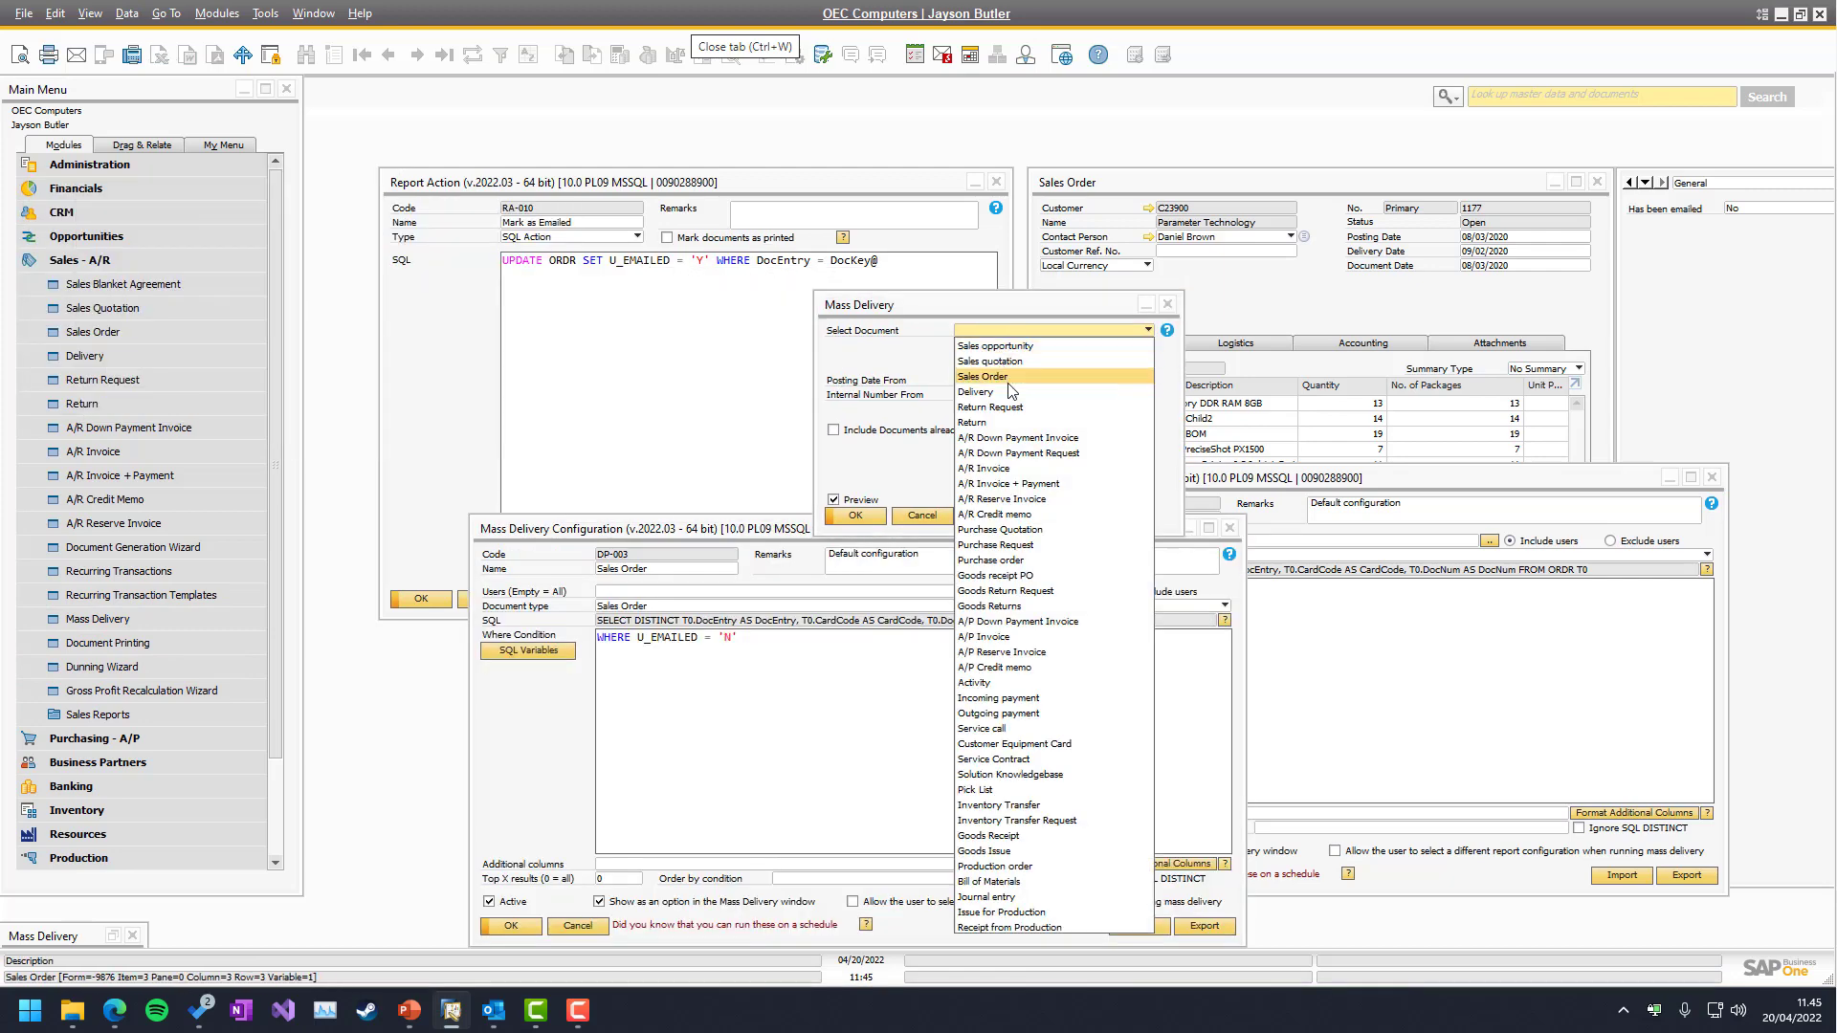
left_click(1008, 381)
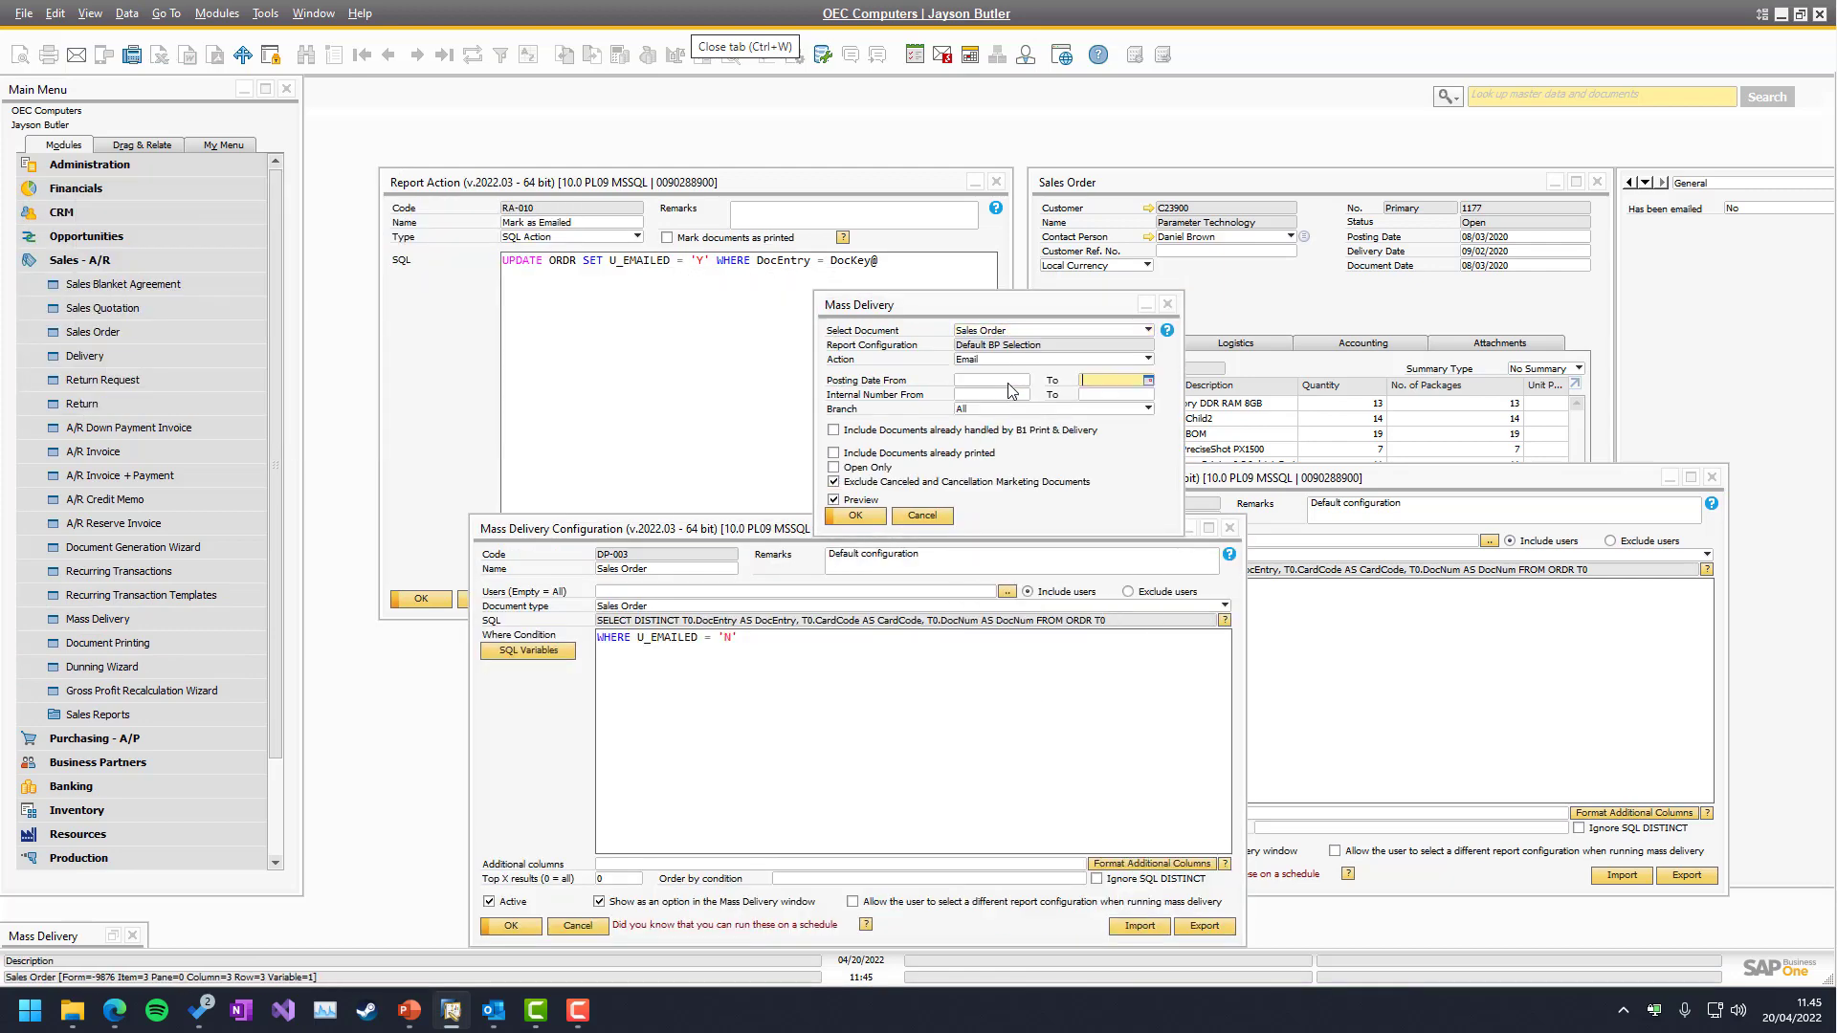
left_click(849, 432)
left_click(847, 453)
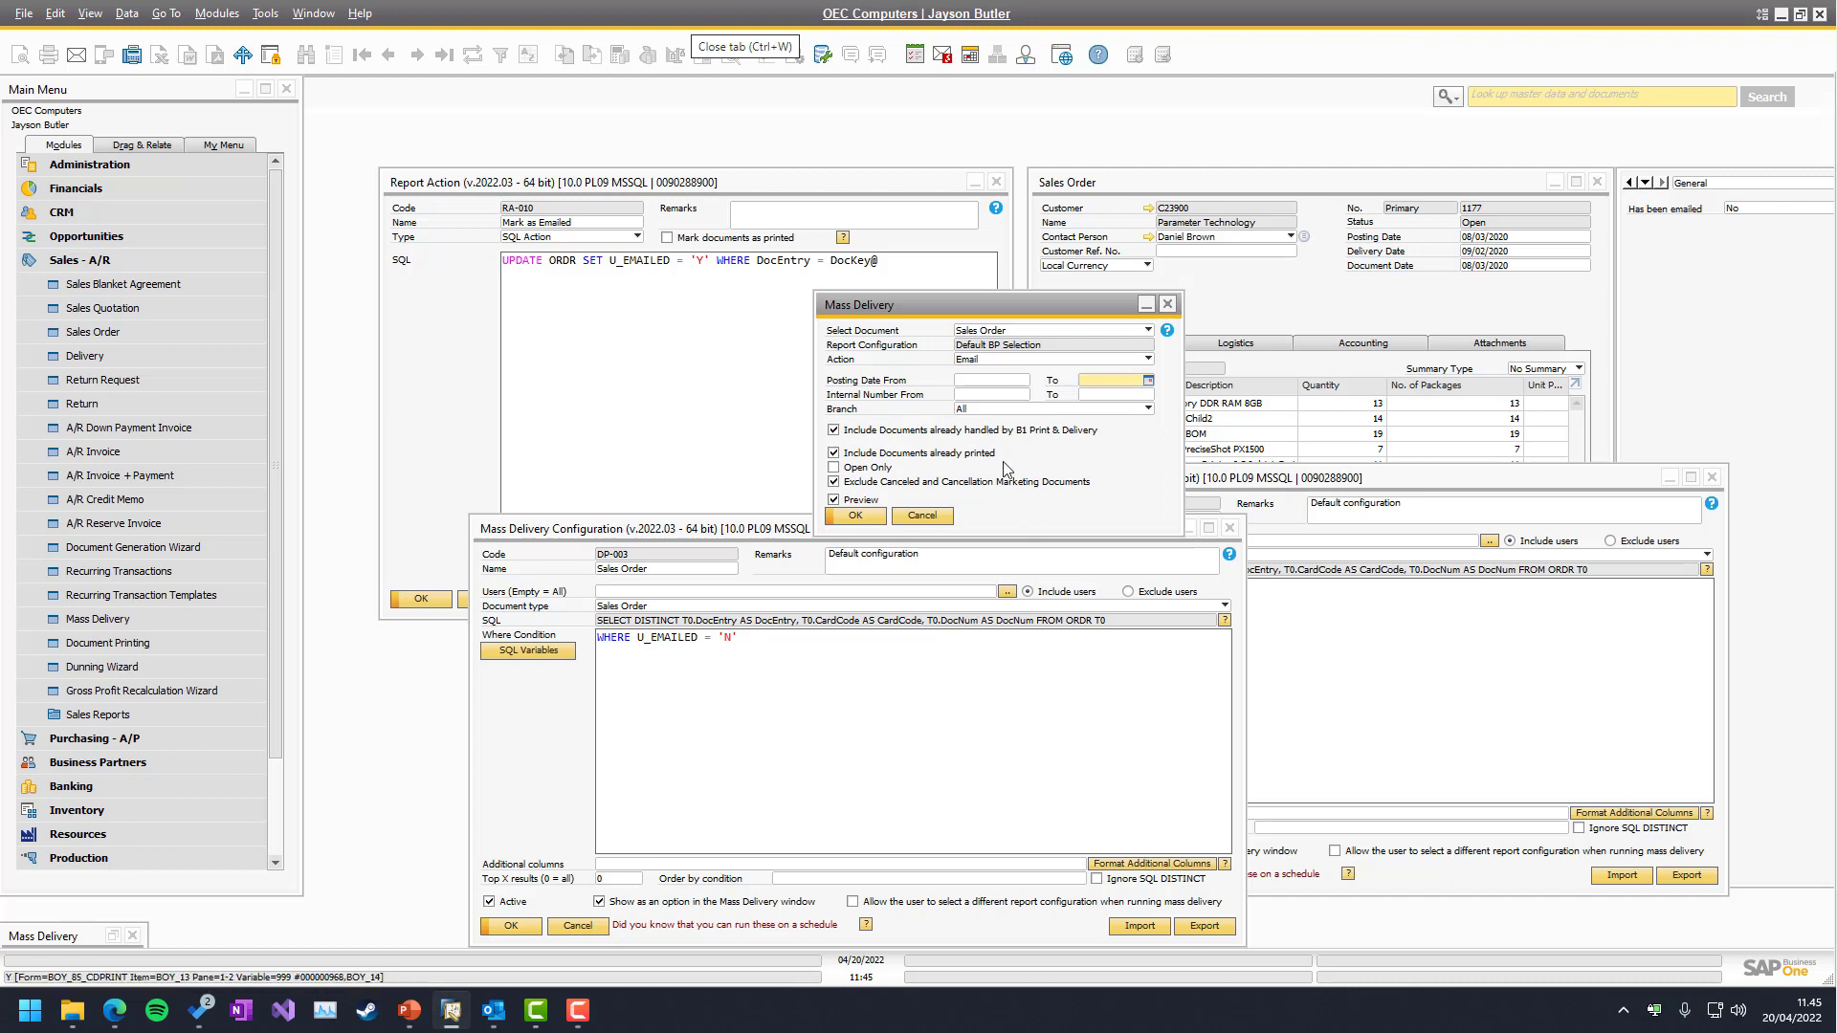
left_click(852, 517)
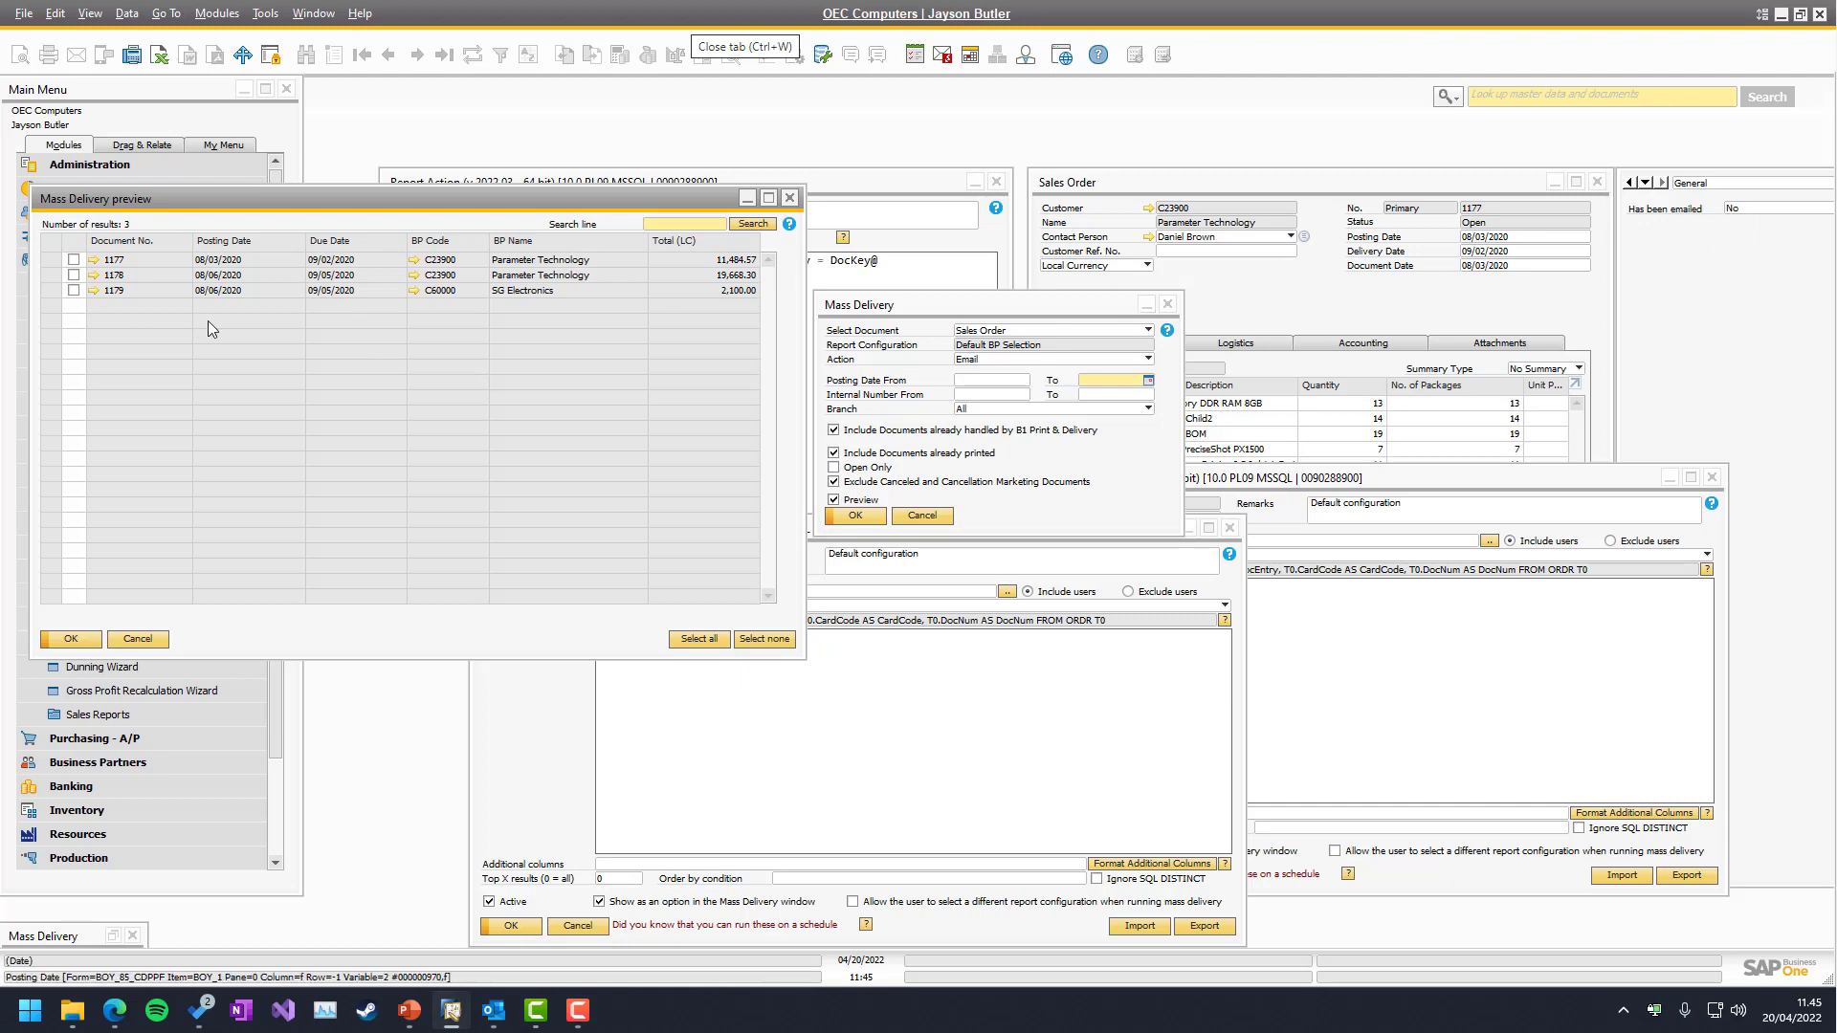
- Tick Sales Orders 1177, 1178 and 1179 in the preview for emailing
left_click(74, 260)
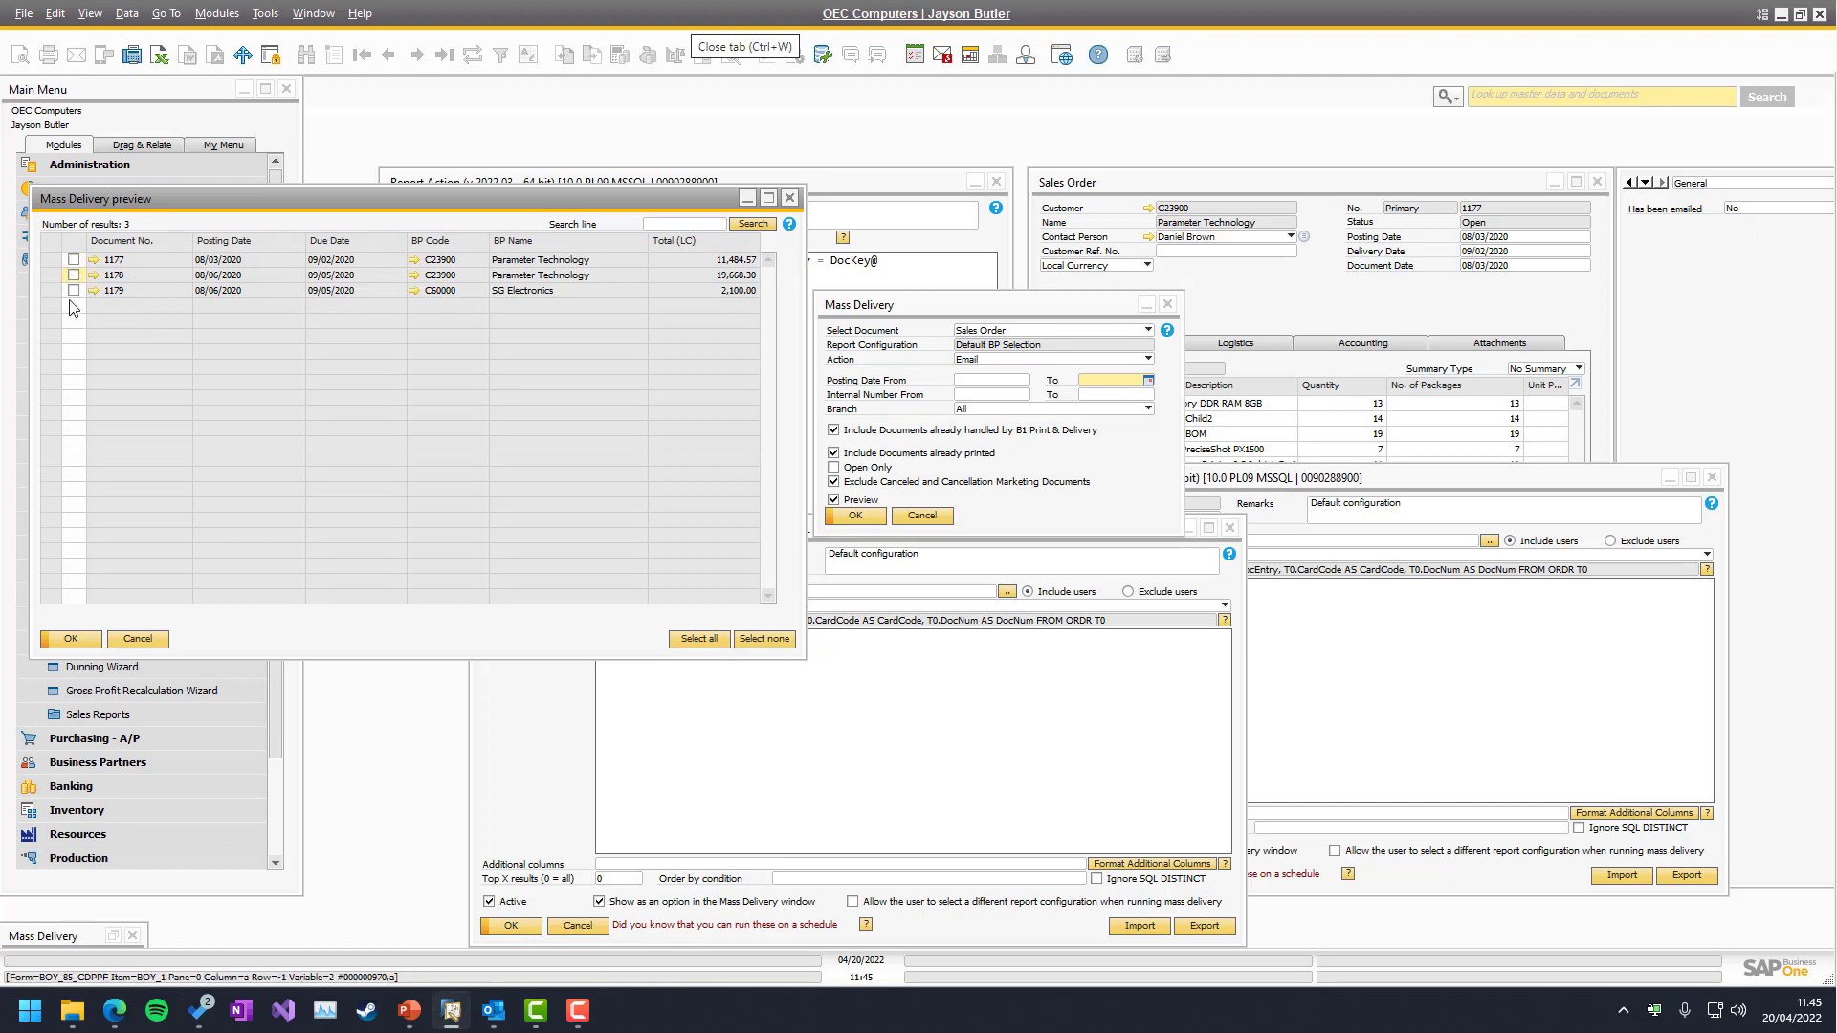
left_click(74, 276)
left_click(75, 277)
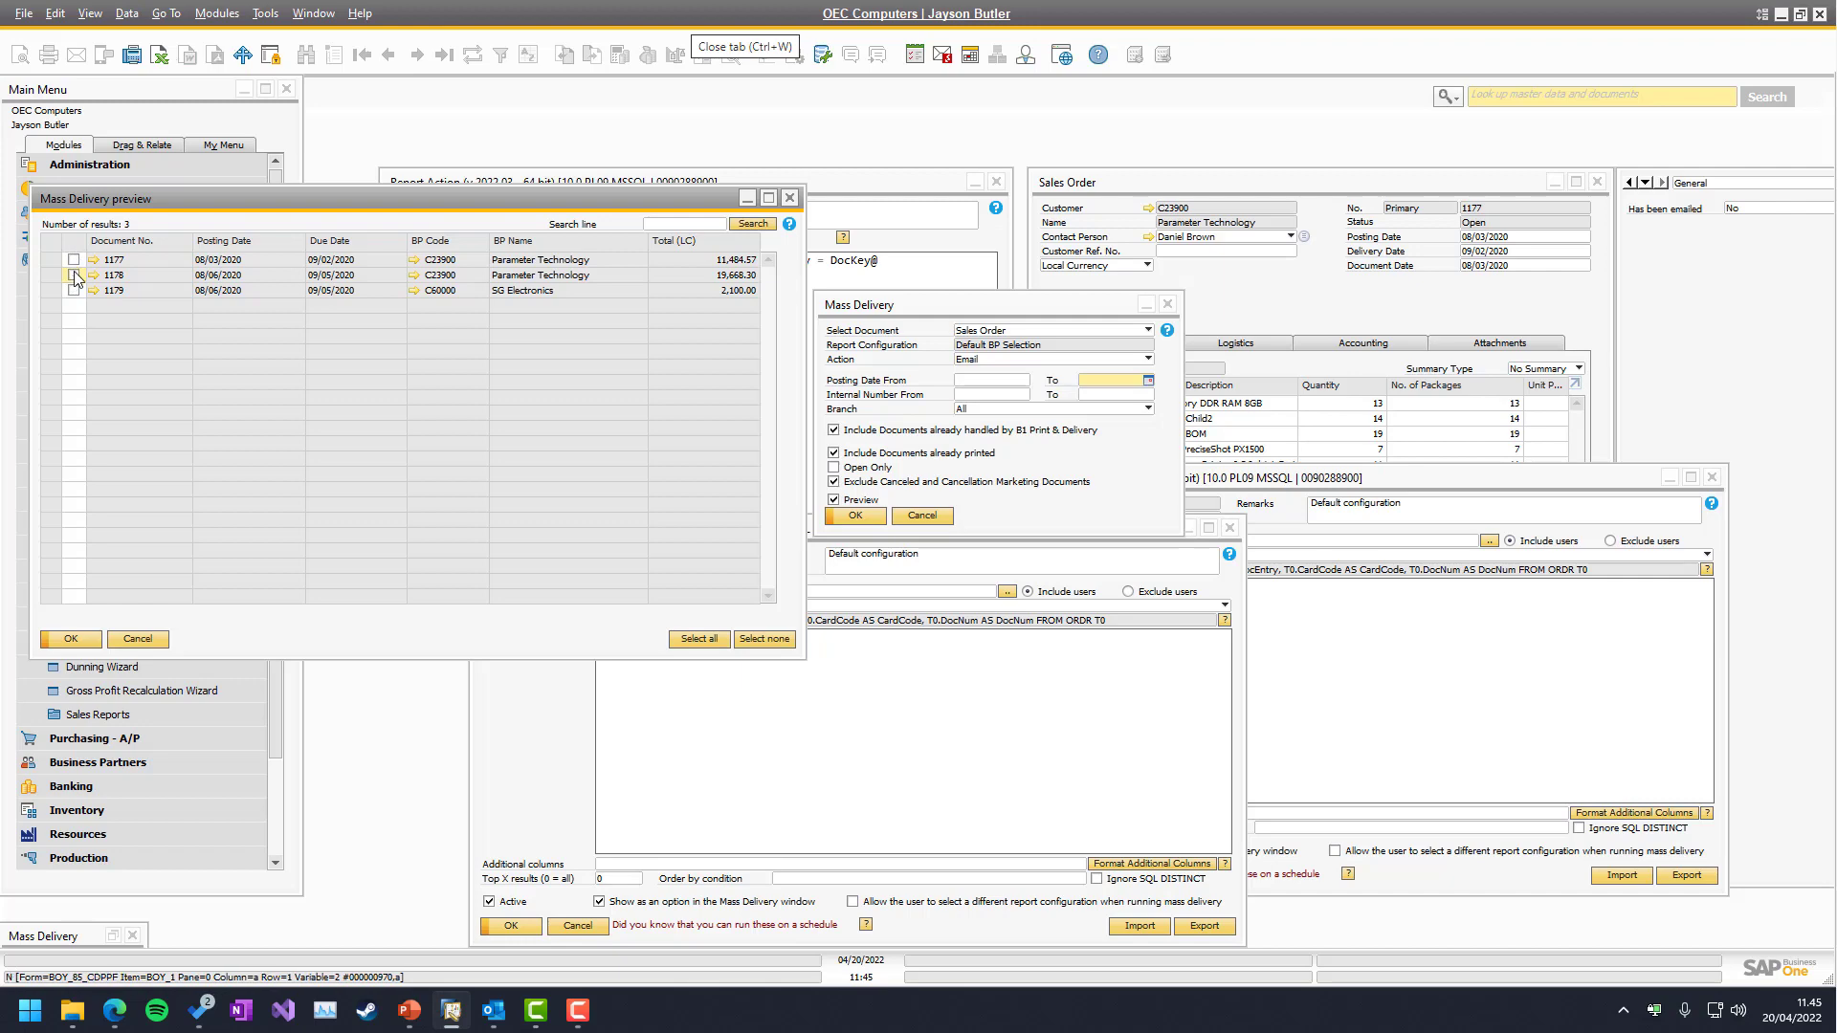
left_click(76, 276)
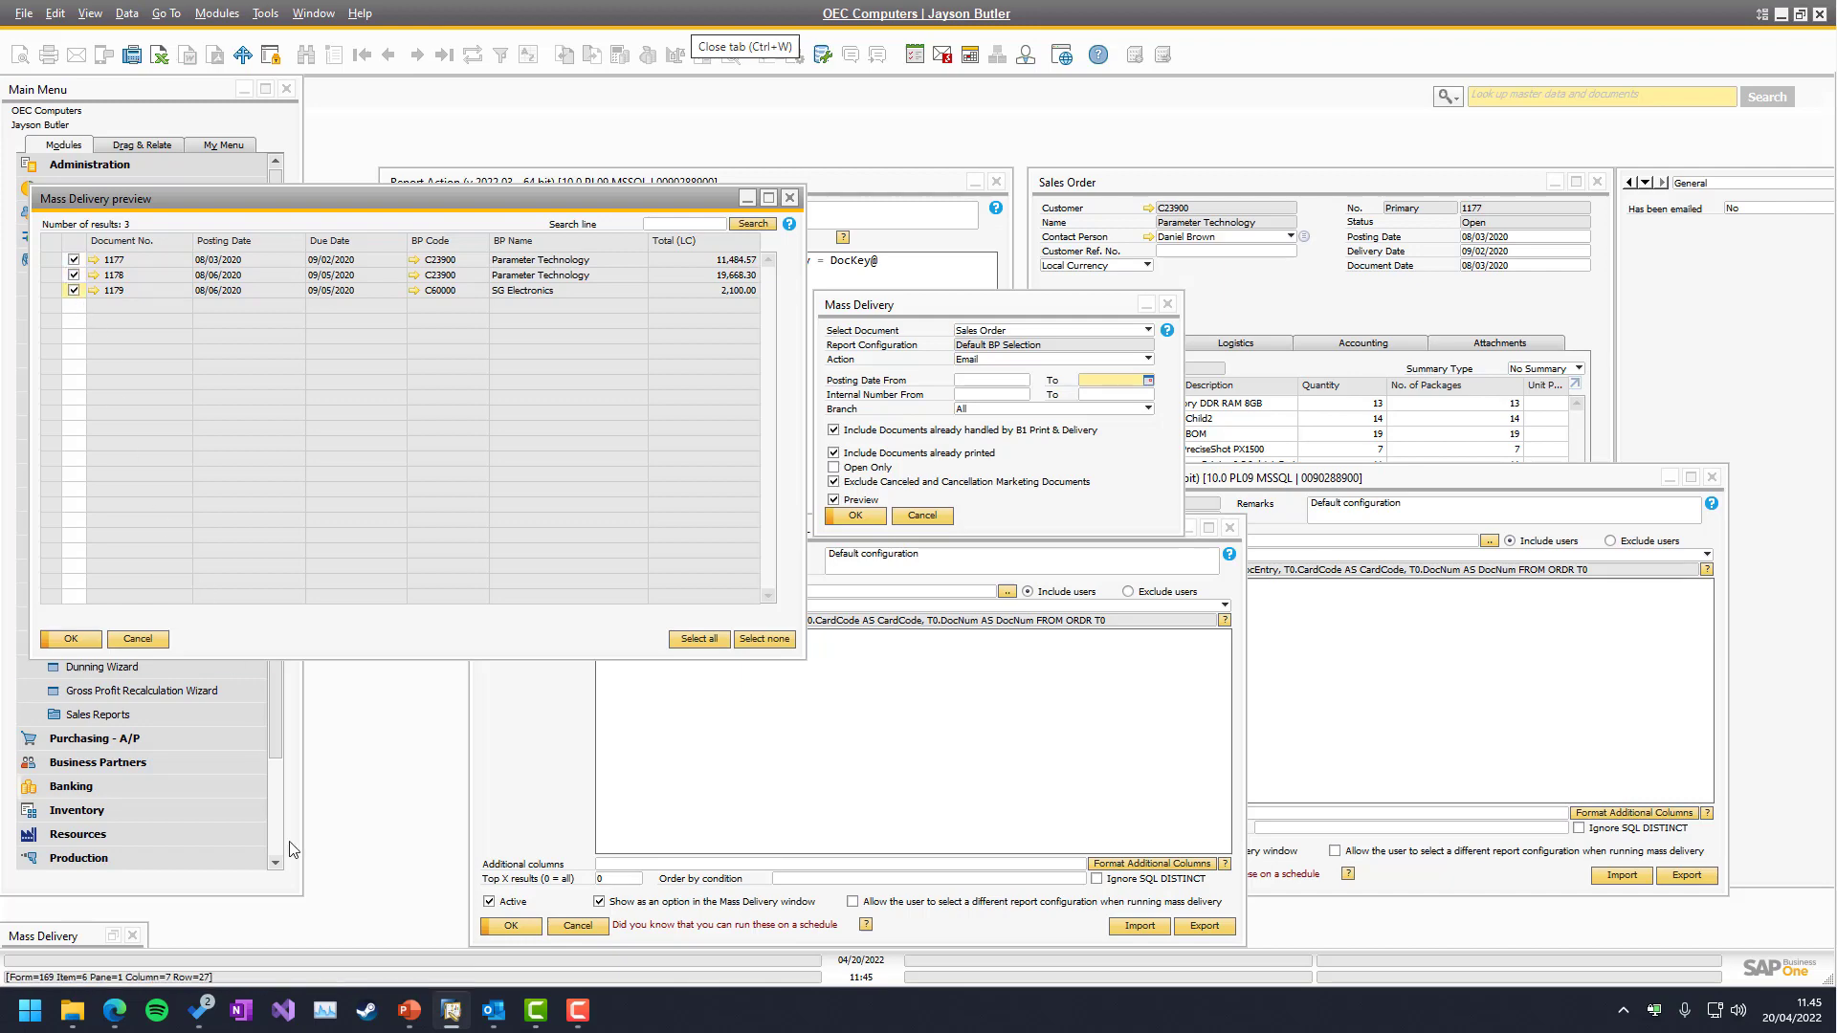
left_click(494, 1010)
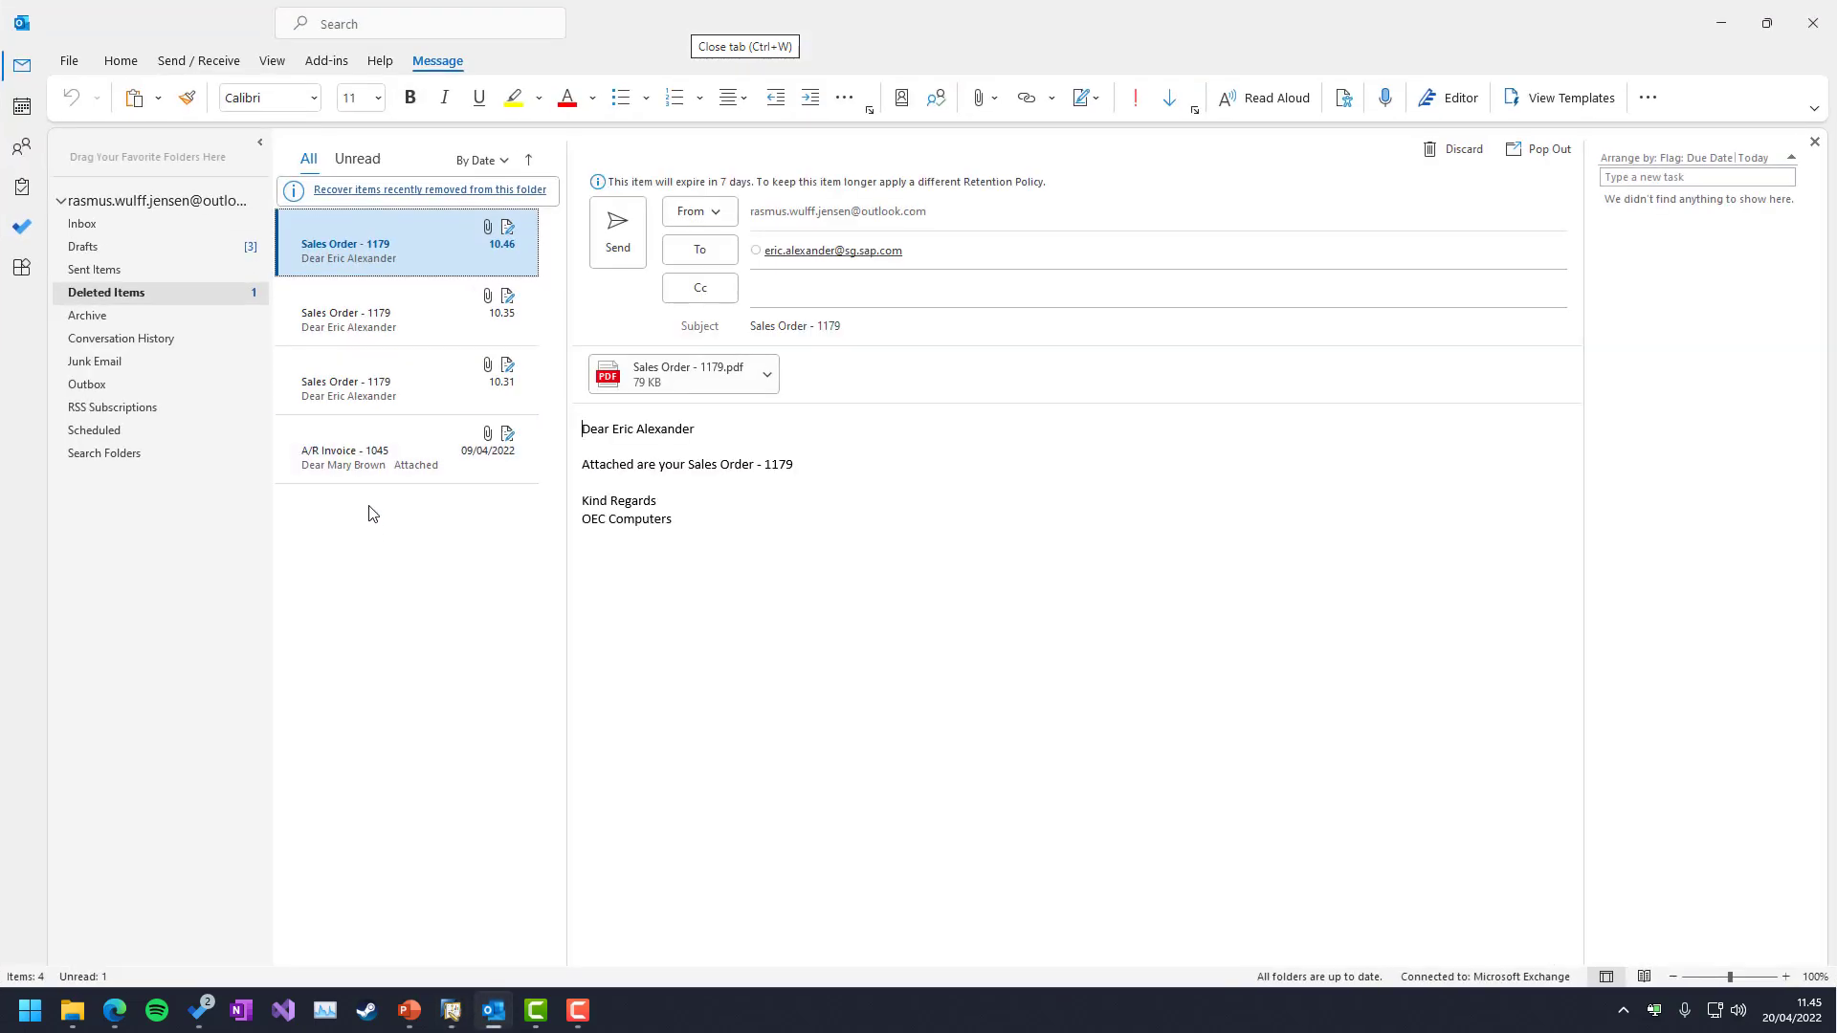
- Permanently delete all messages in Outlook's Deleted Items folder
key("ctrl+a")
key("Delete")
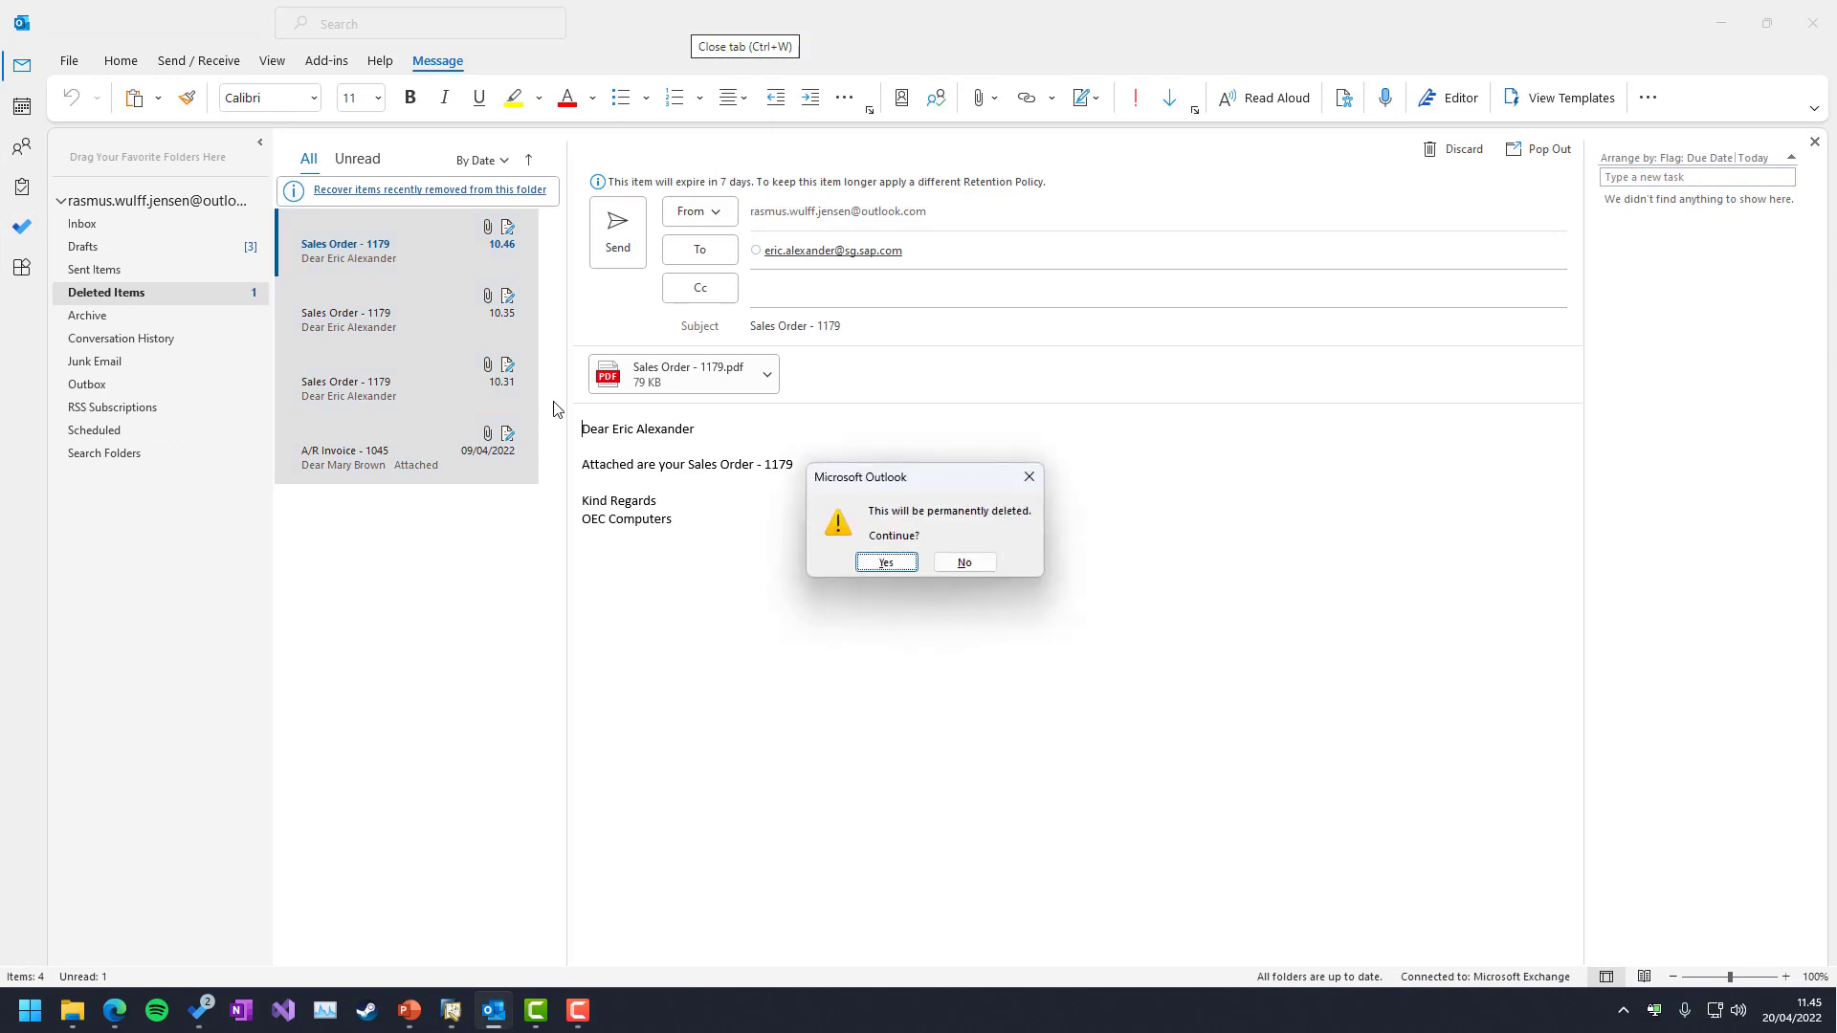
left_click(874, 563)
- Delete the old Sales Order - 1177 drafts from the Drafts folder
left_click(146, 250)
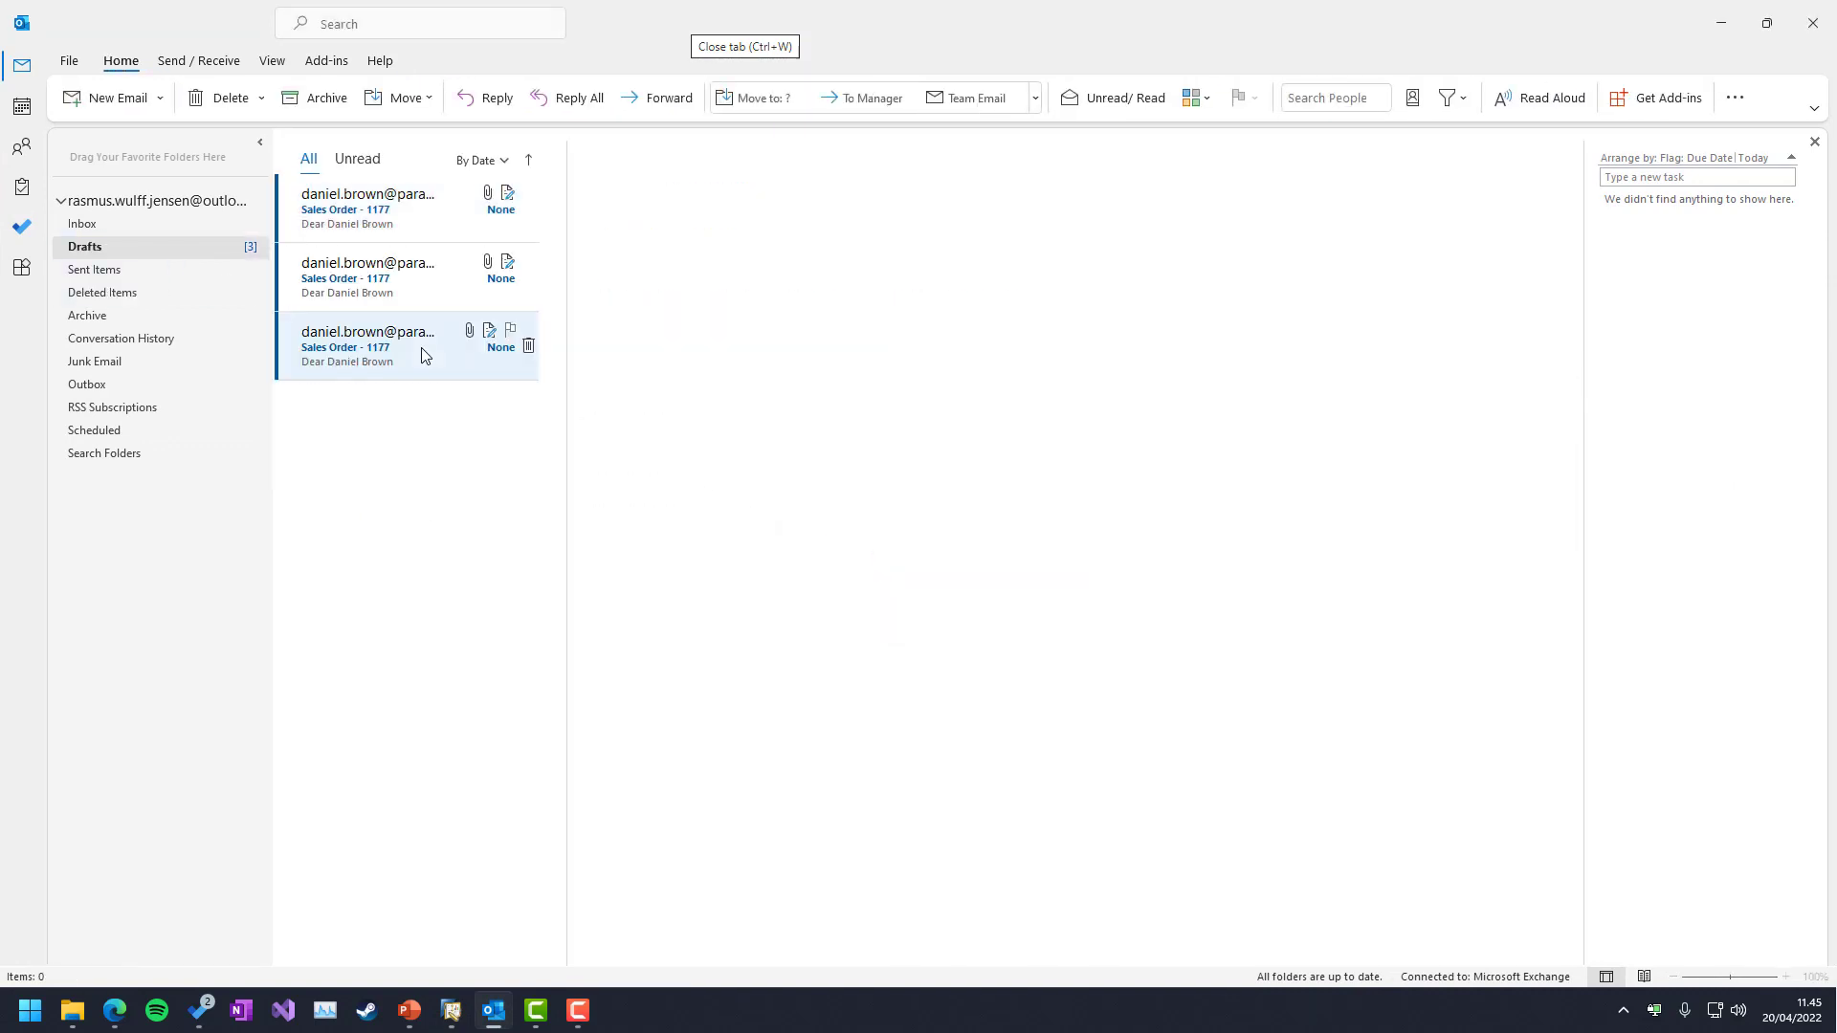
left_click(424, 355)
left_click(528, 346)
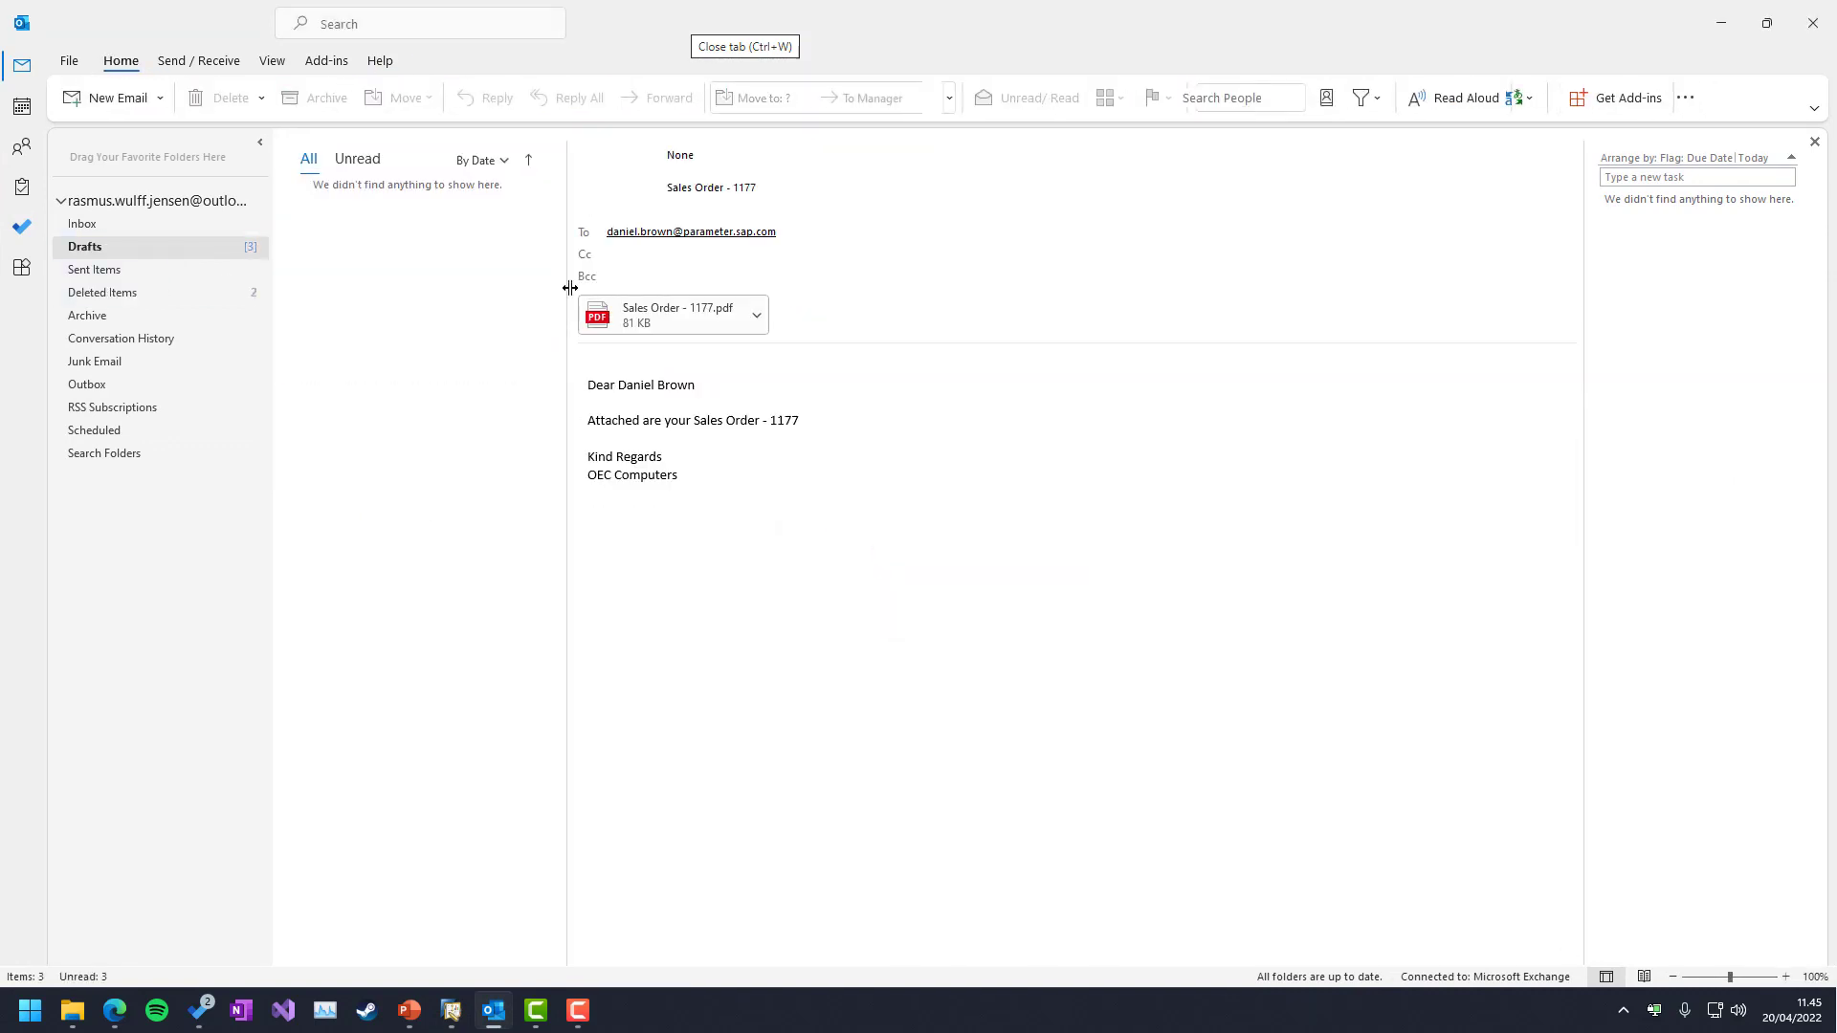
- Confirm the Mass Delivery preview to create emails for Sales Orders 1177, 1178 and 1179, then check Outlook
key("alt+Tab")
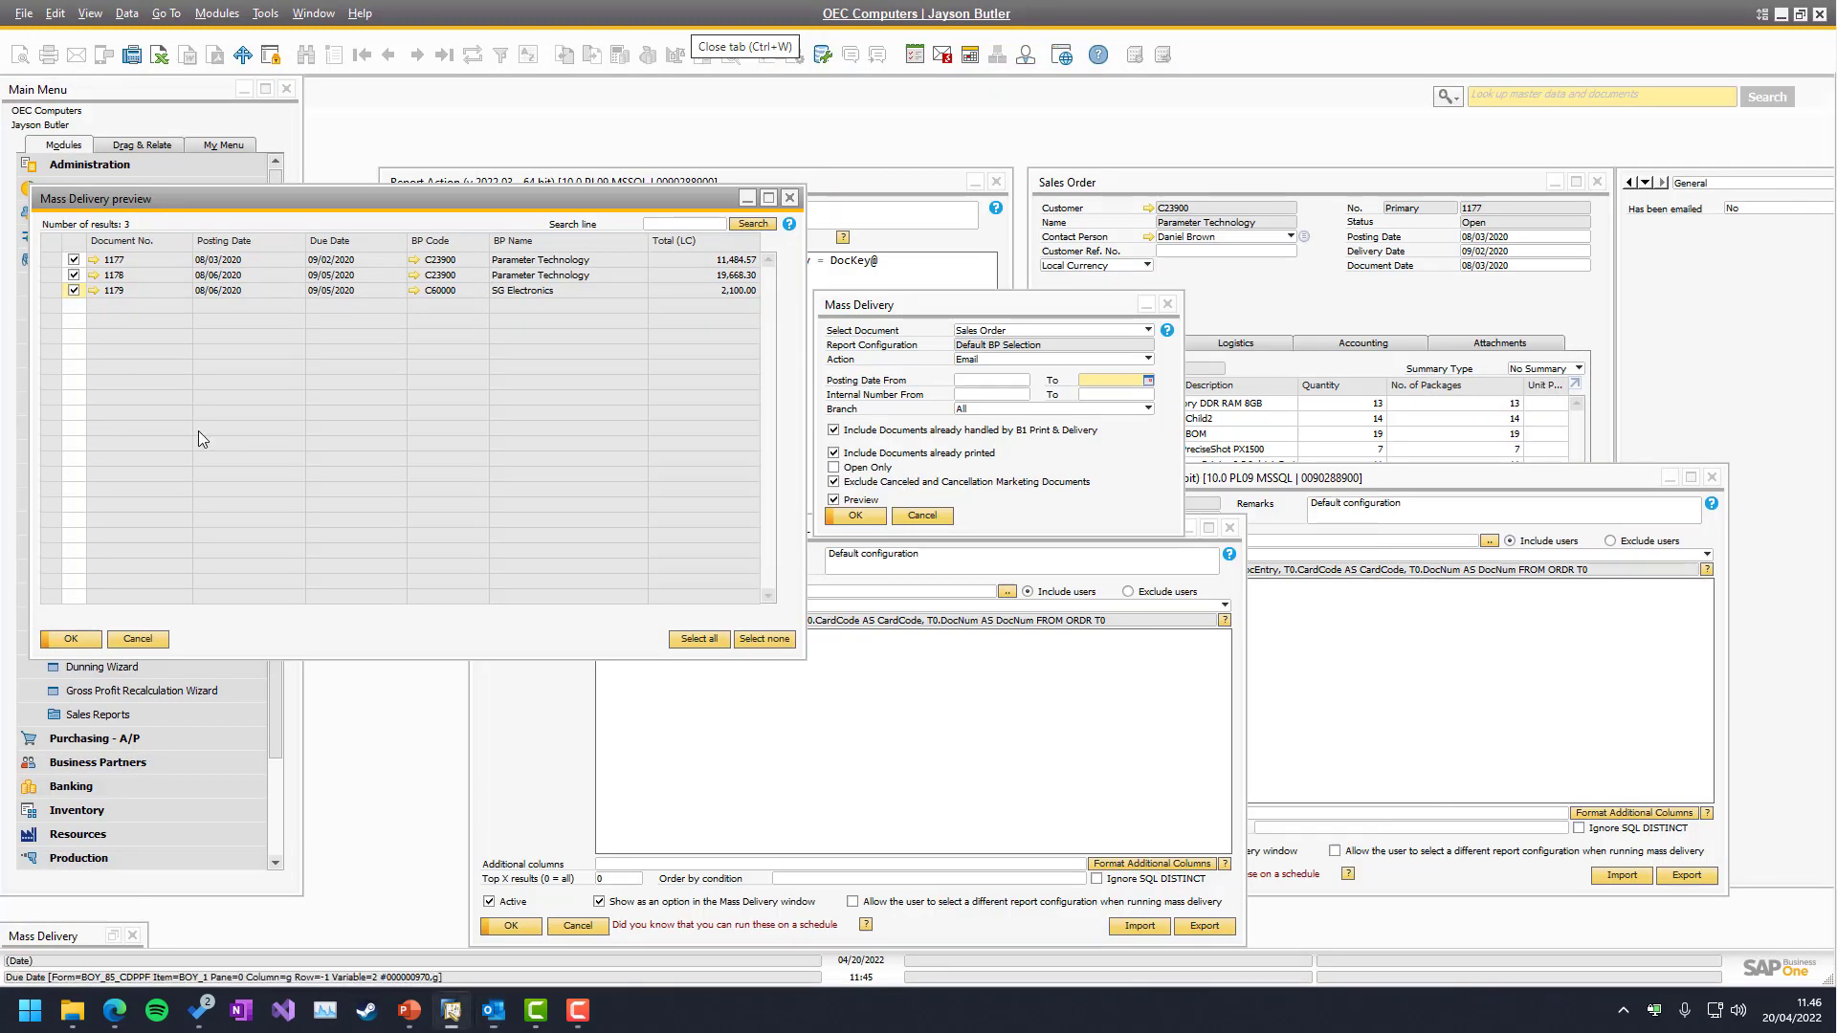
left_click(70, 638)
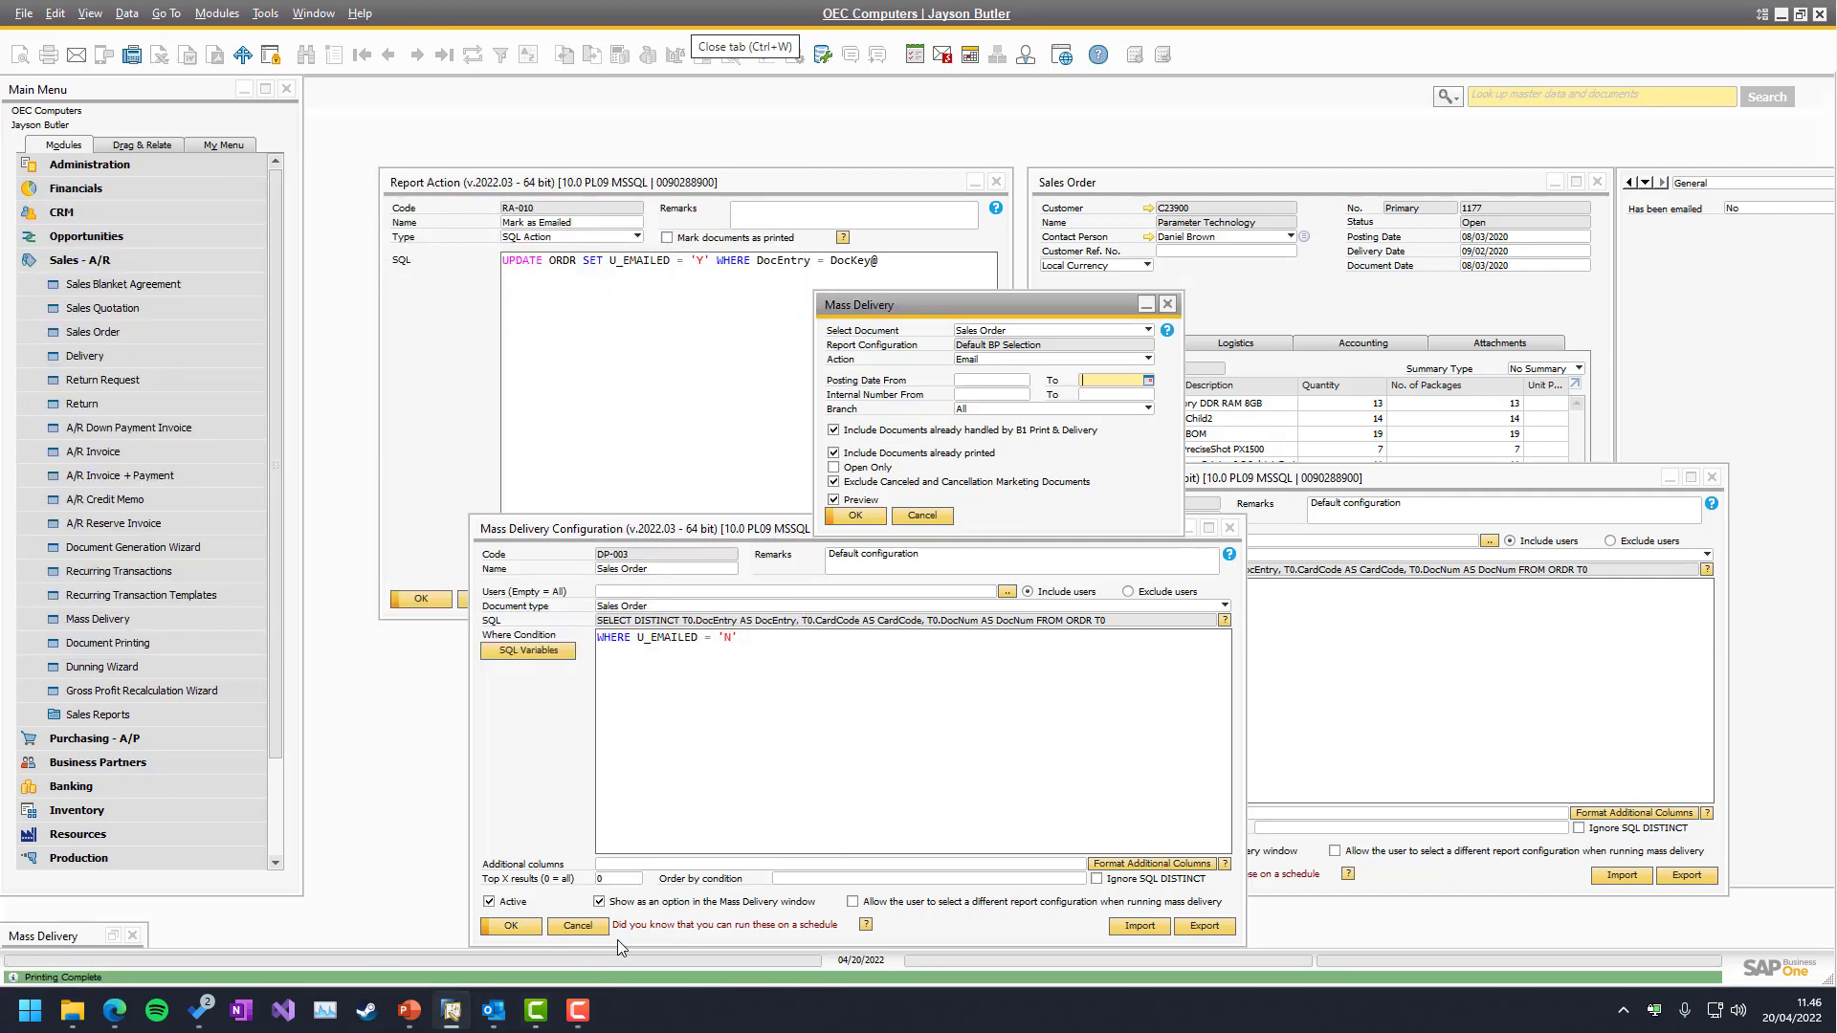
left_click(507, 1011)
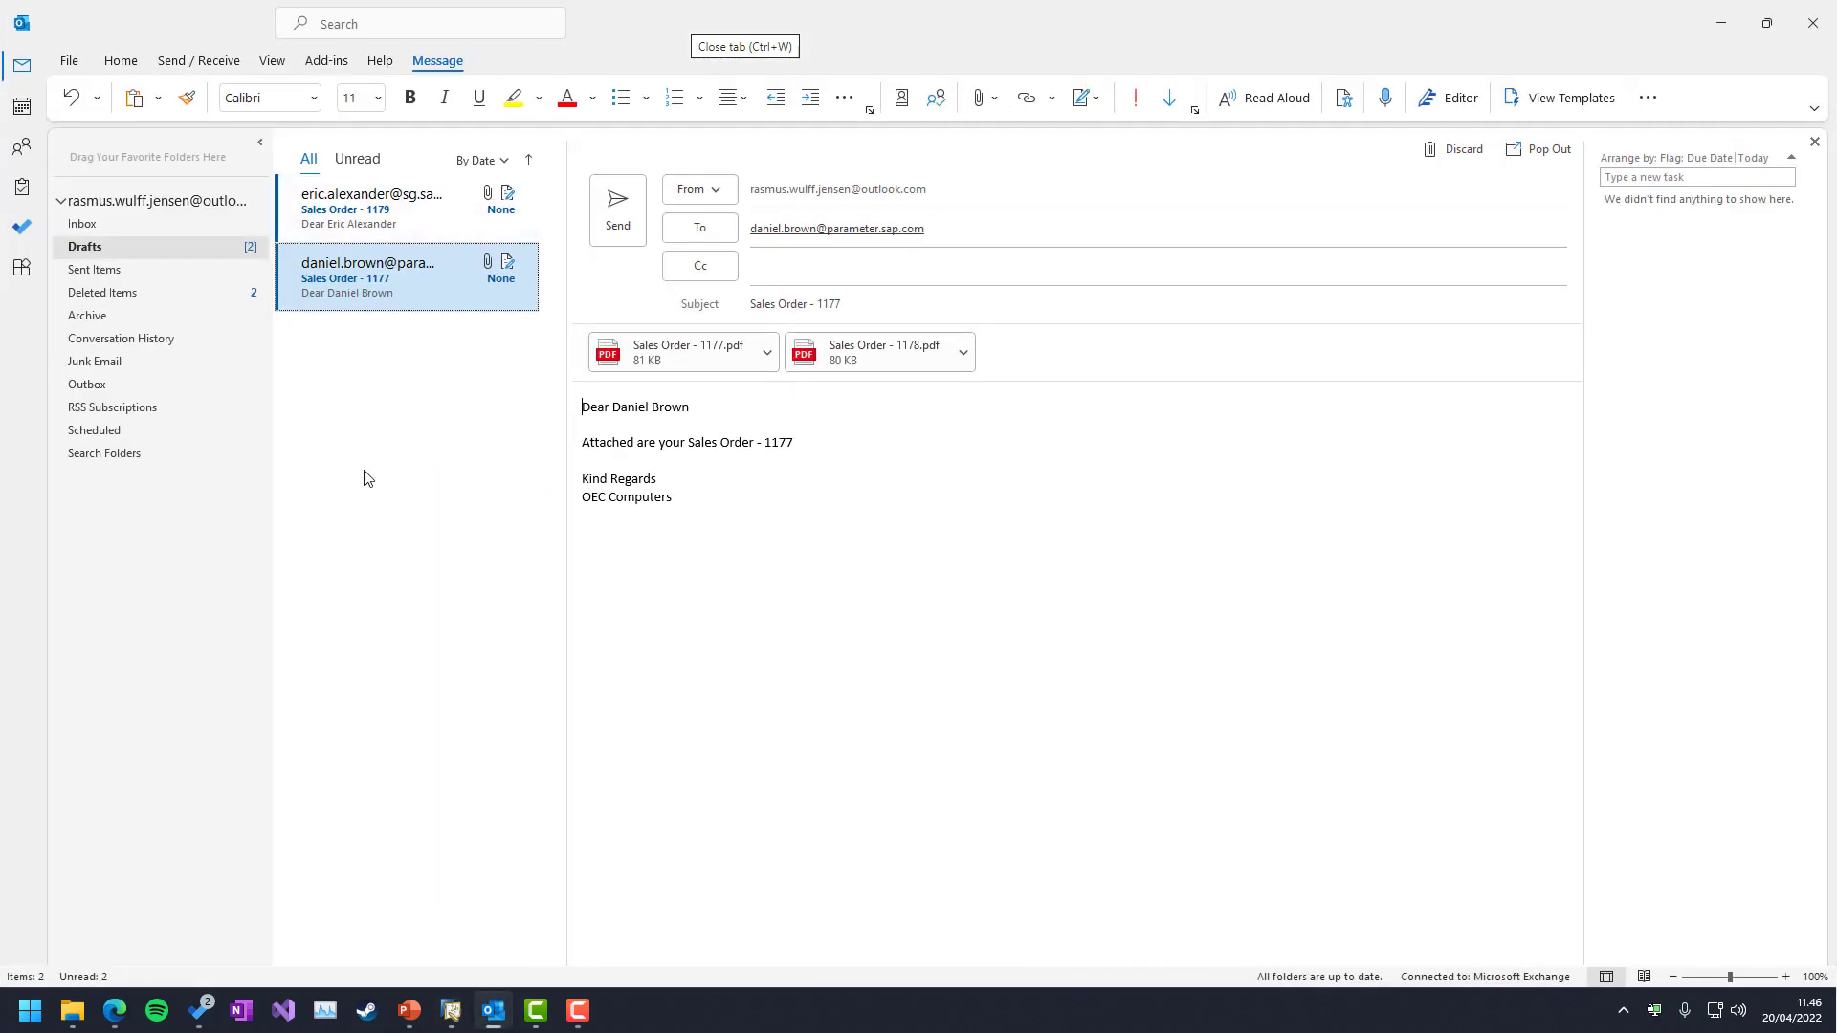
- Inspect the Sales Order 1179 draft and the 1177 draft carrying both PDFs, then minimise Outlook
left_click(373, 211)
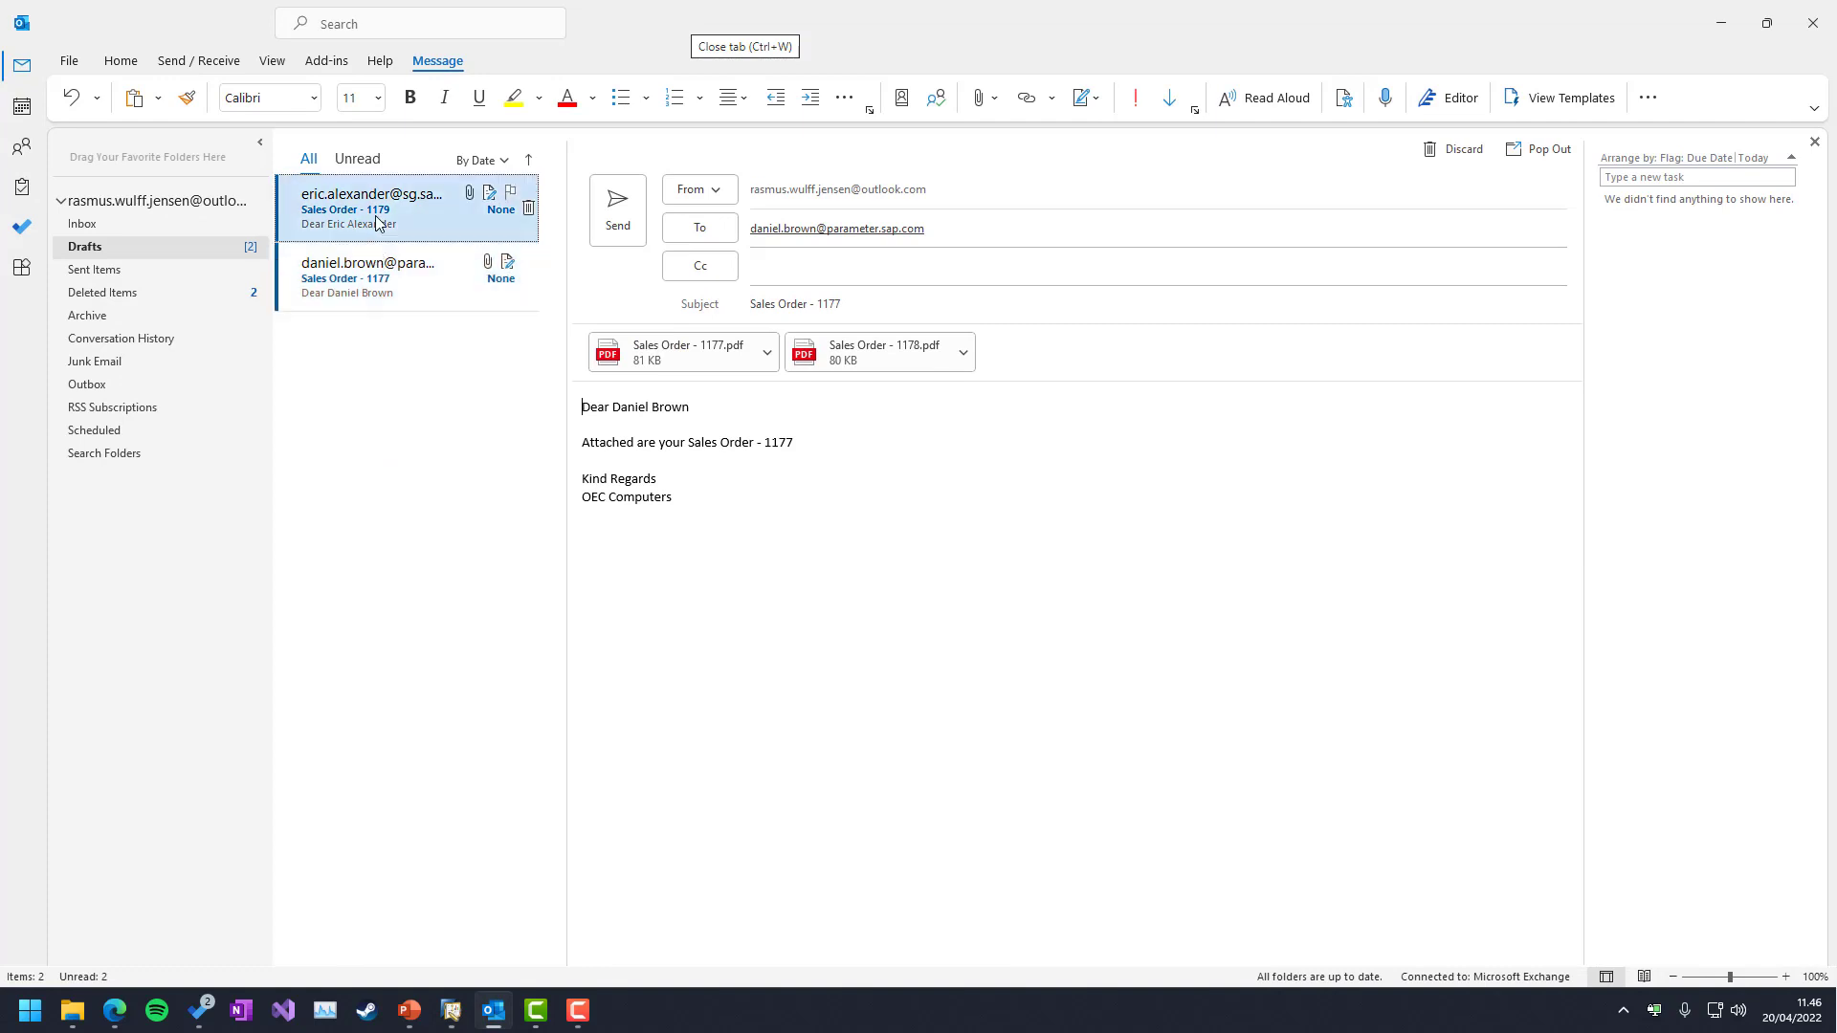
left_click(373, 277)
left_click(775, 384)
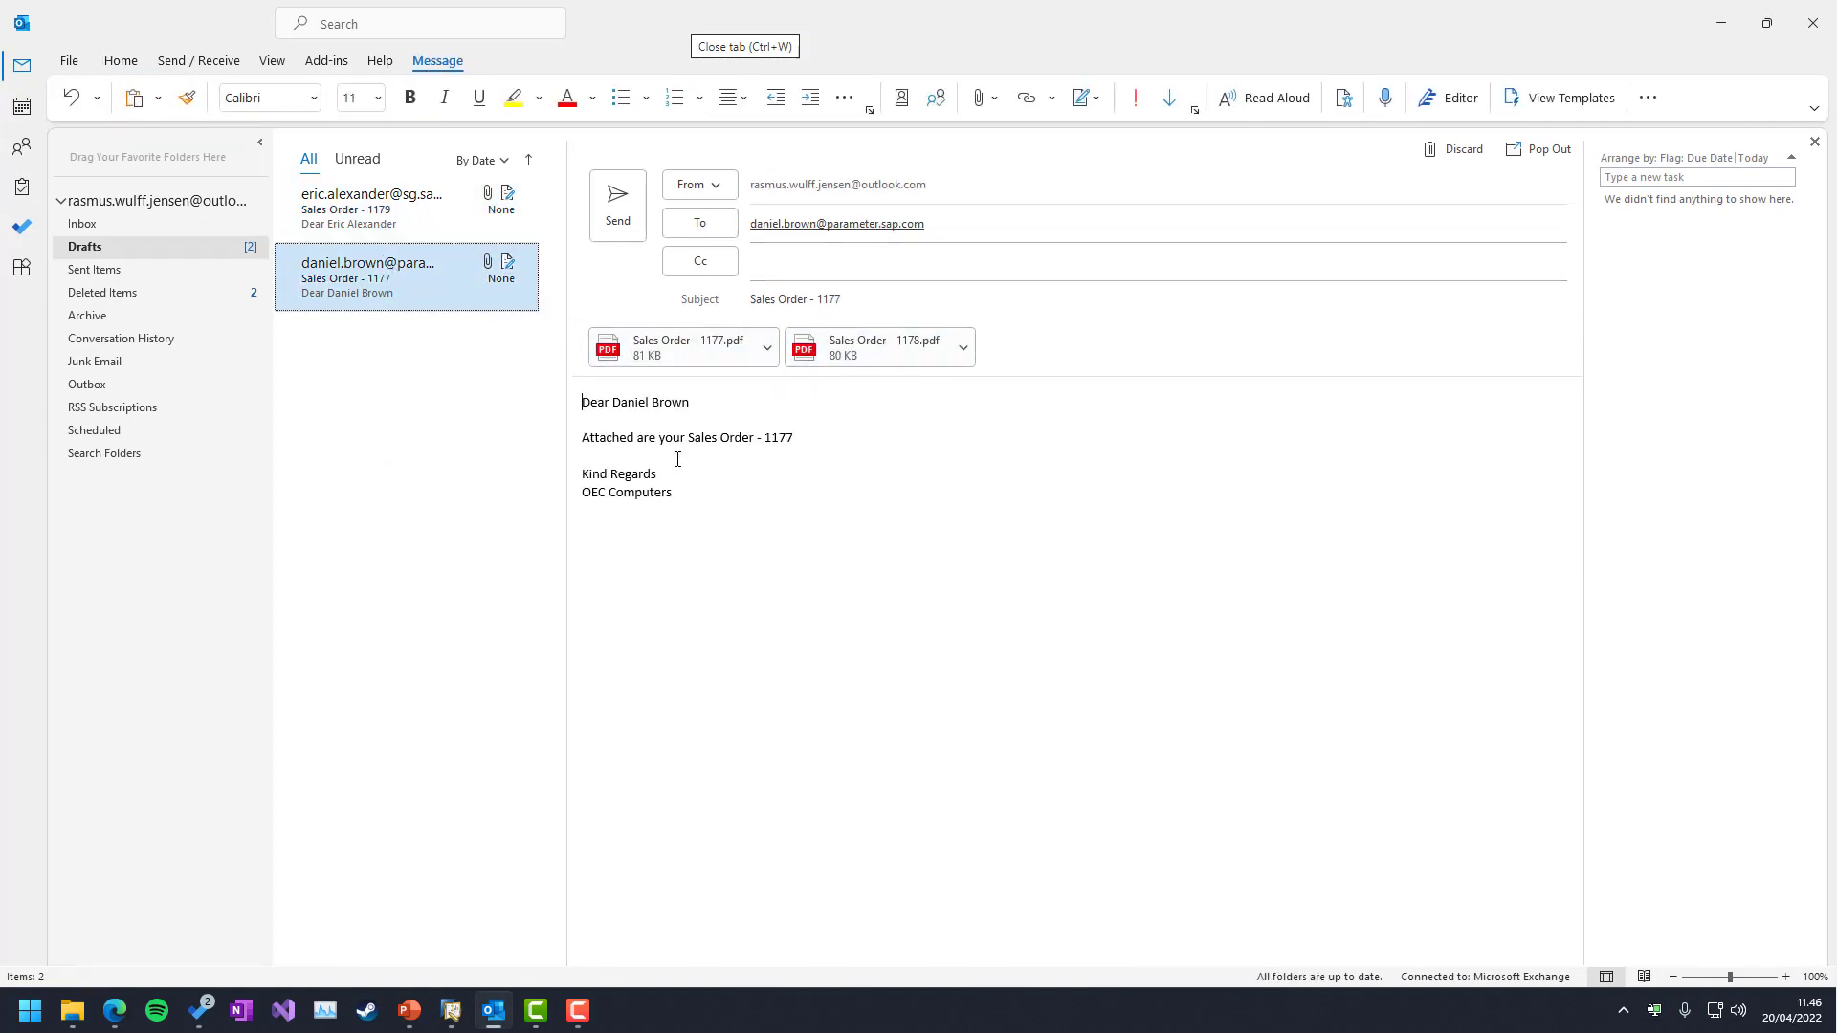
left_click(373, 211)
left_click(405, 287)
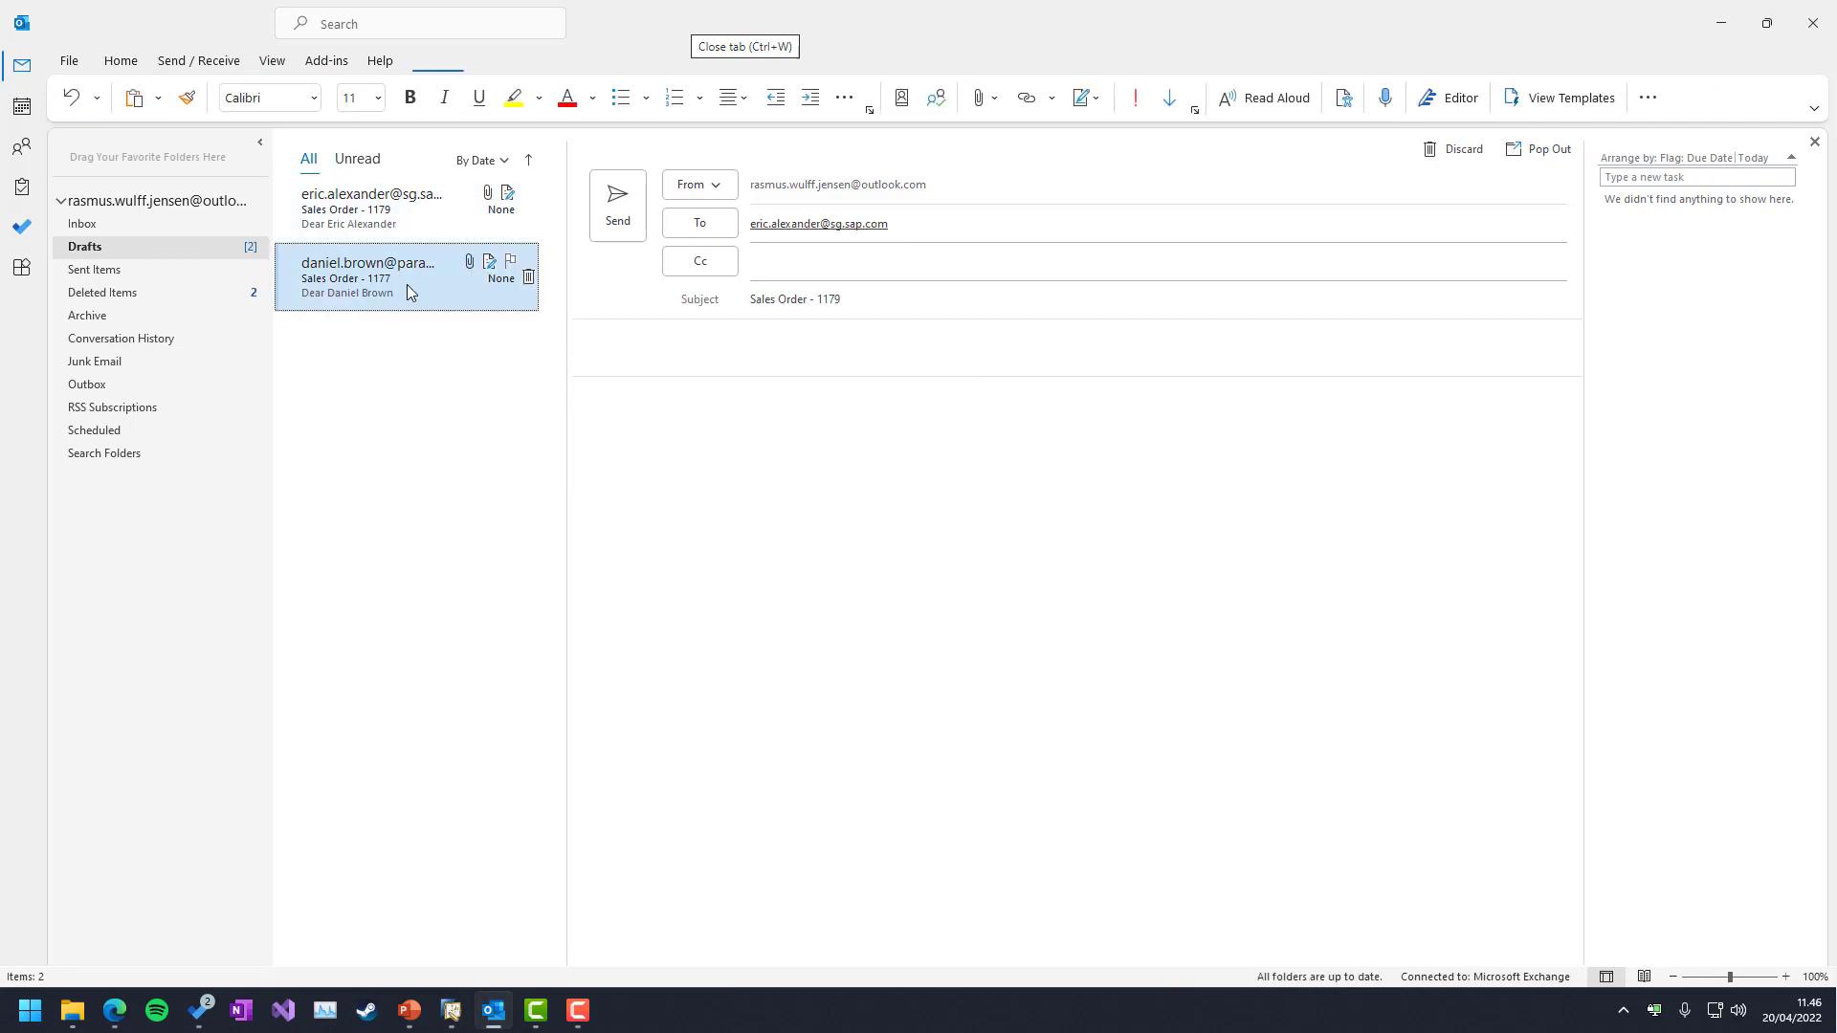
left_click(457, 235)
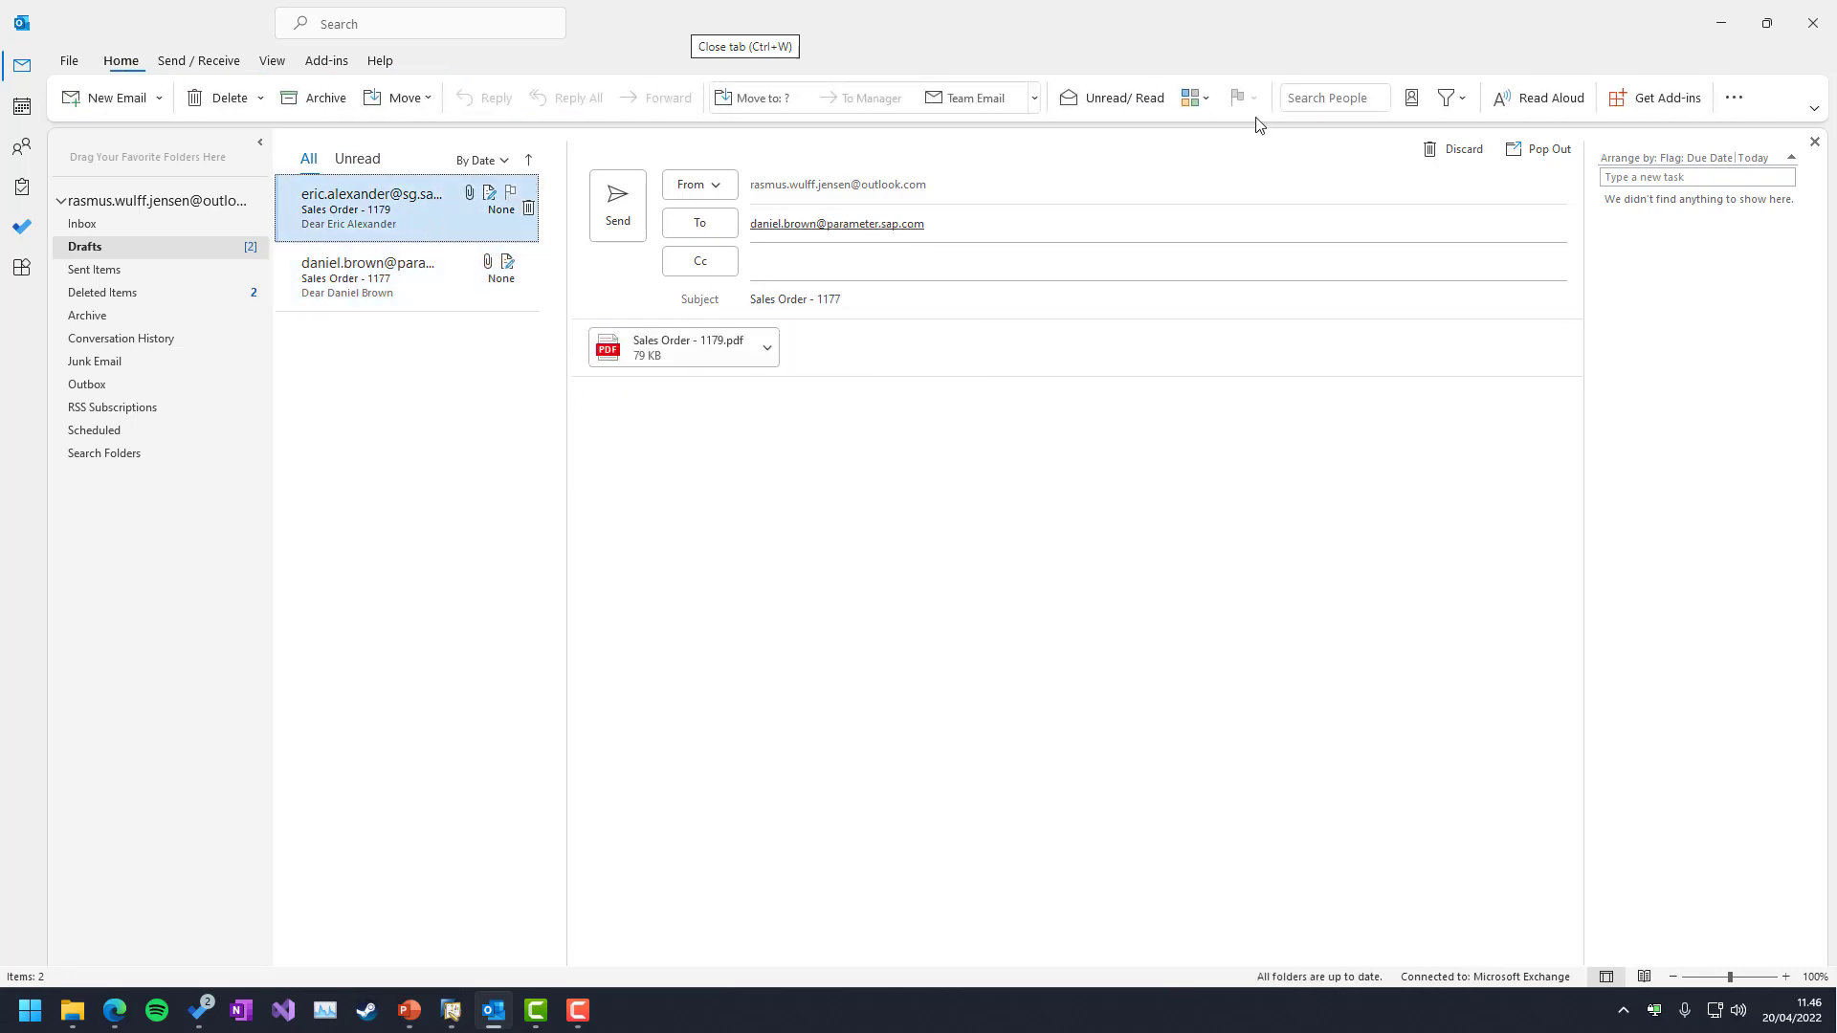
left_click(1715, 21)
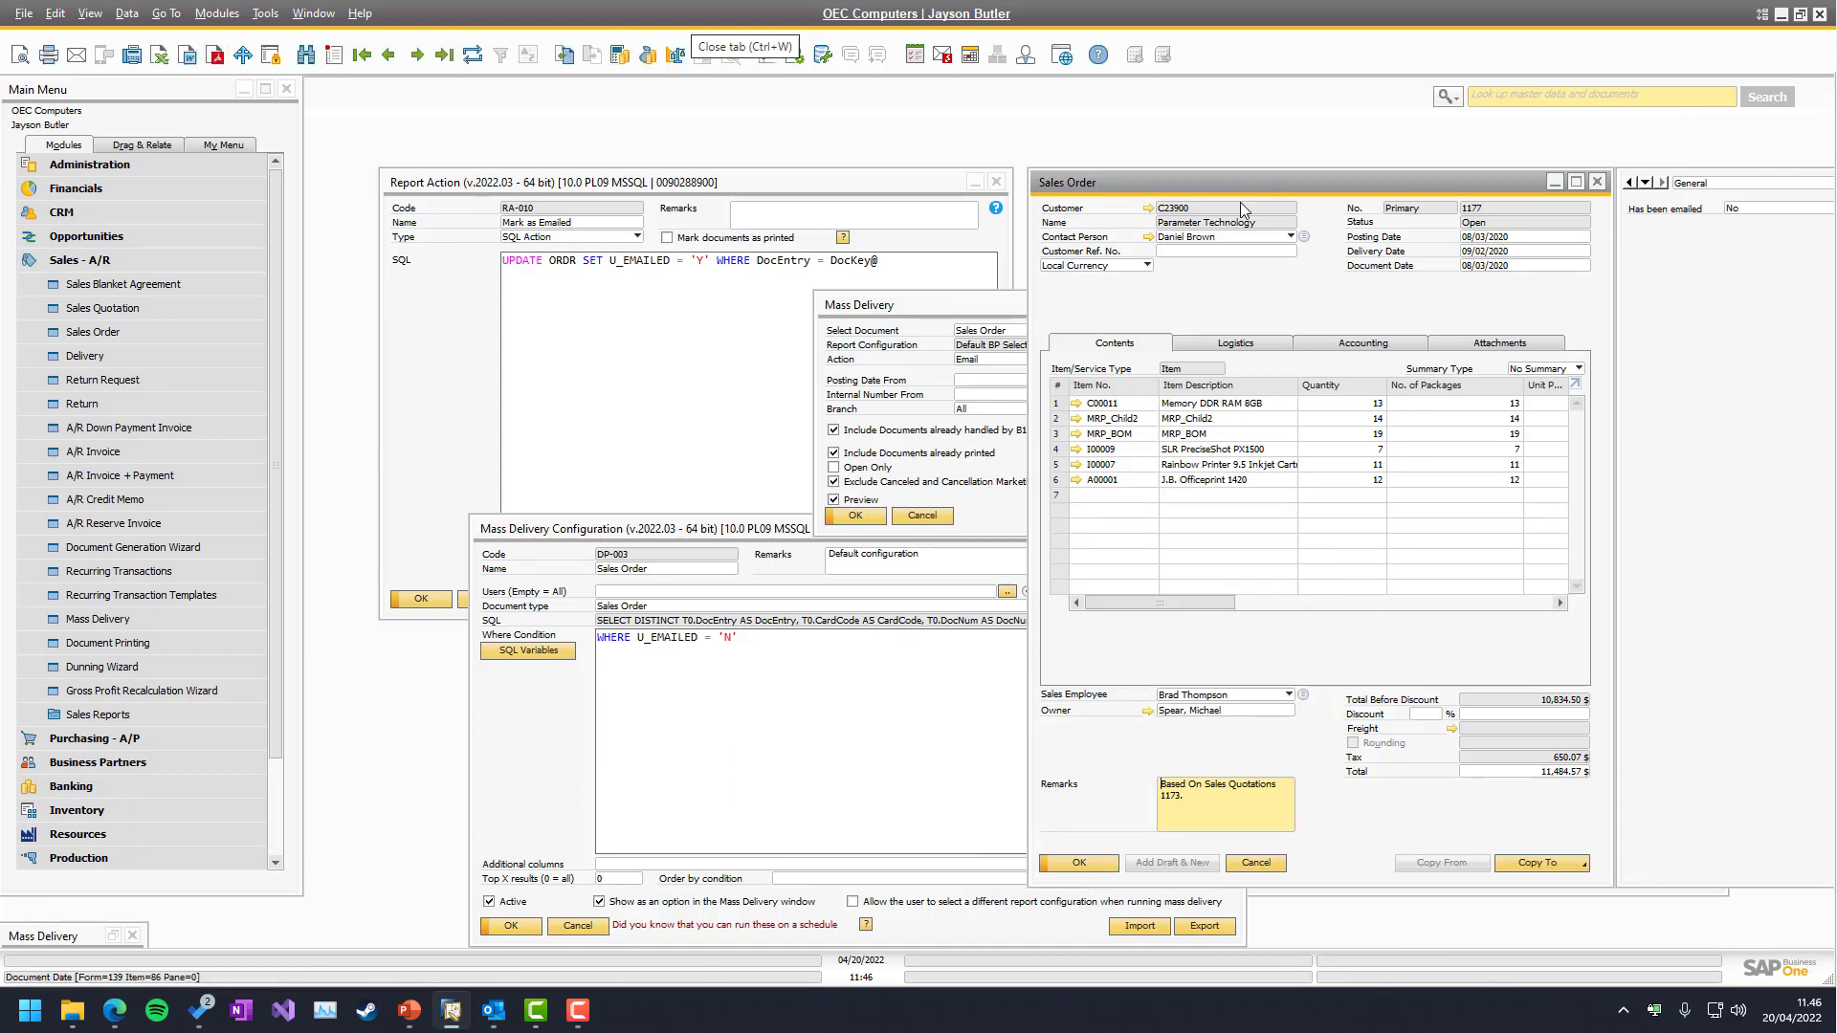
- Refresh order 1177 to see 'Has been emailed' Yes, then rerun Sales Order mass delivery including processed and printed documents
left_click(472, 54)
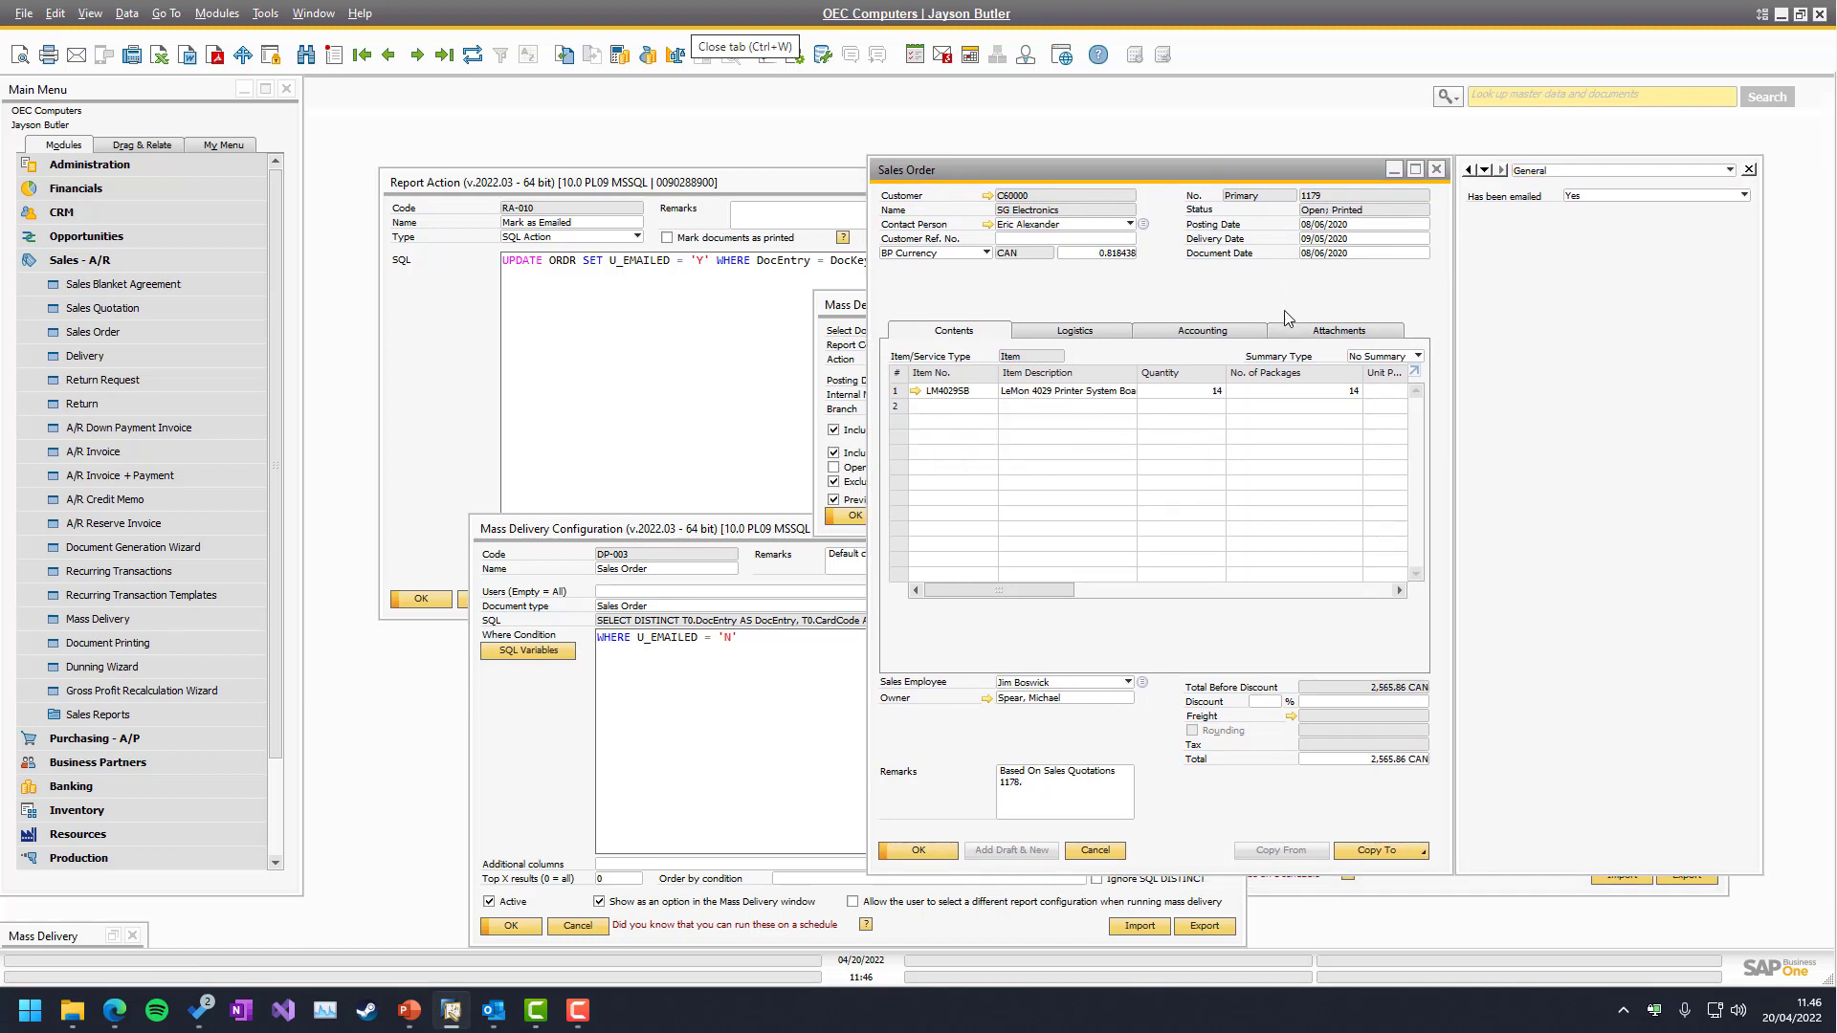
left_click(82, 617)
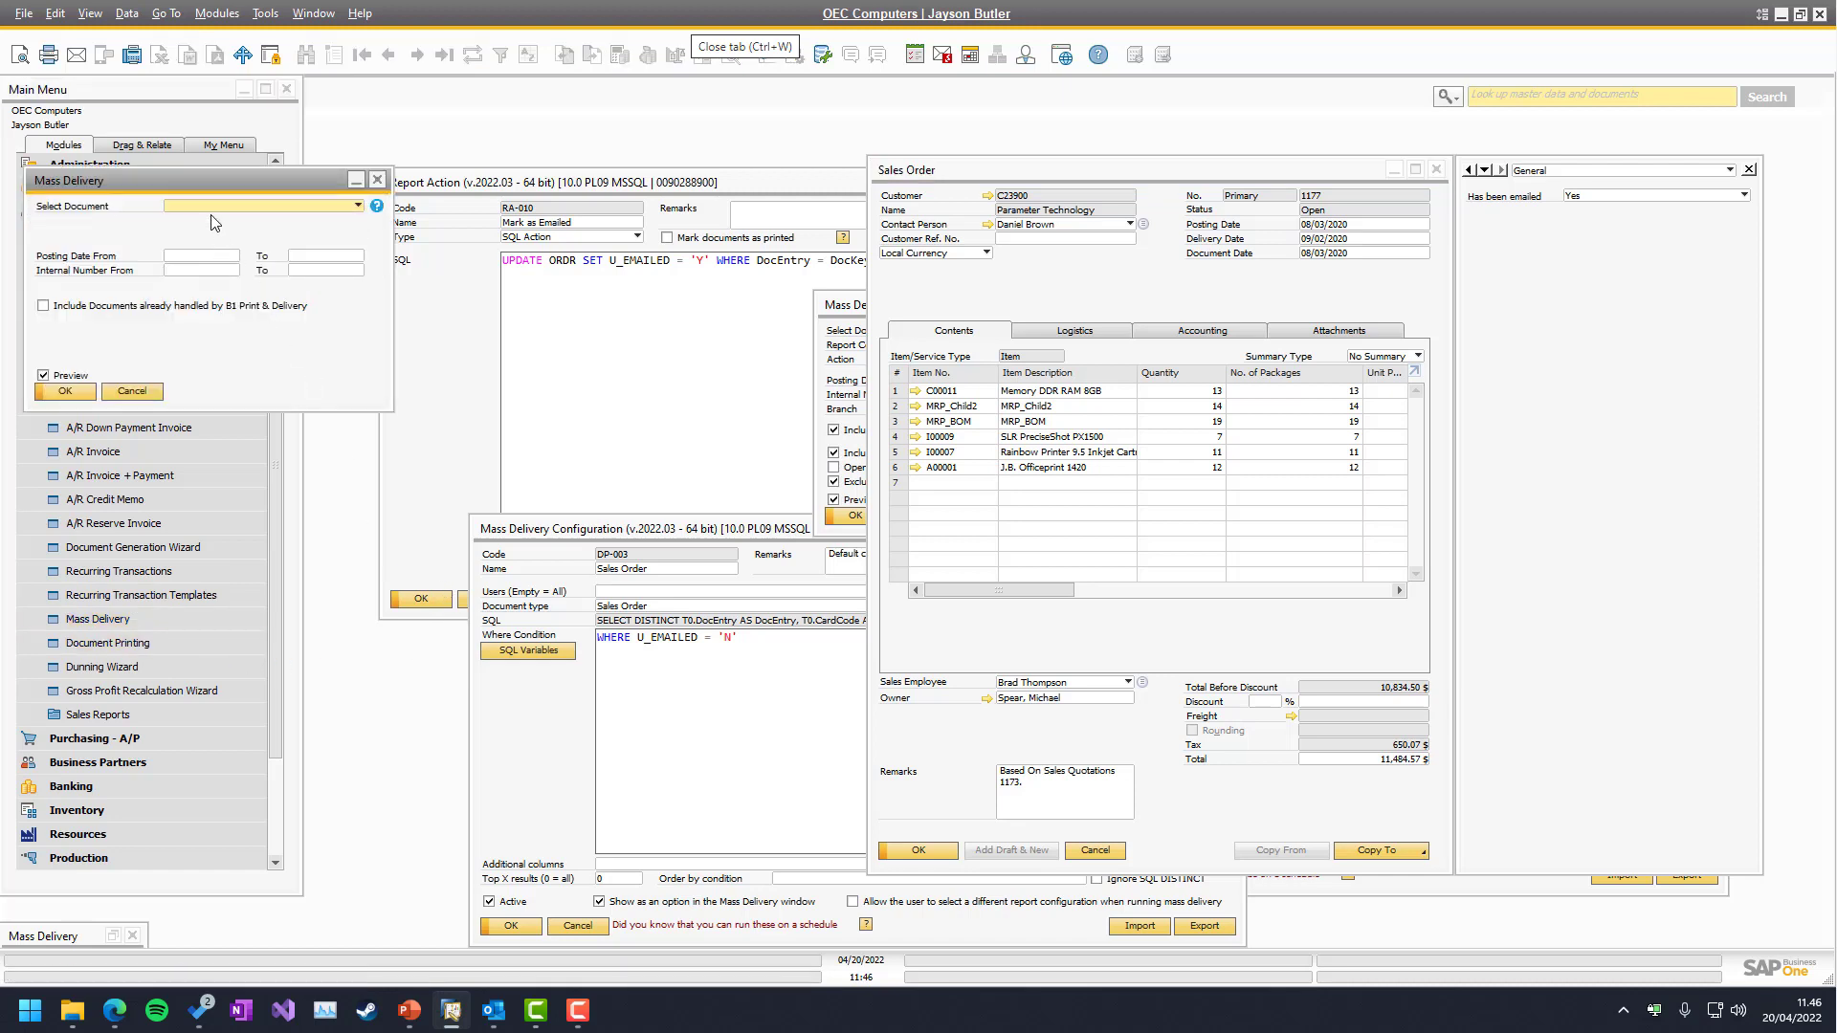
left_click_drag(226, 187, 789, 291)
left_click(788, 292)
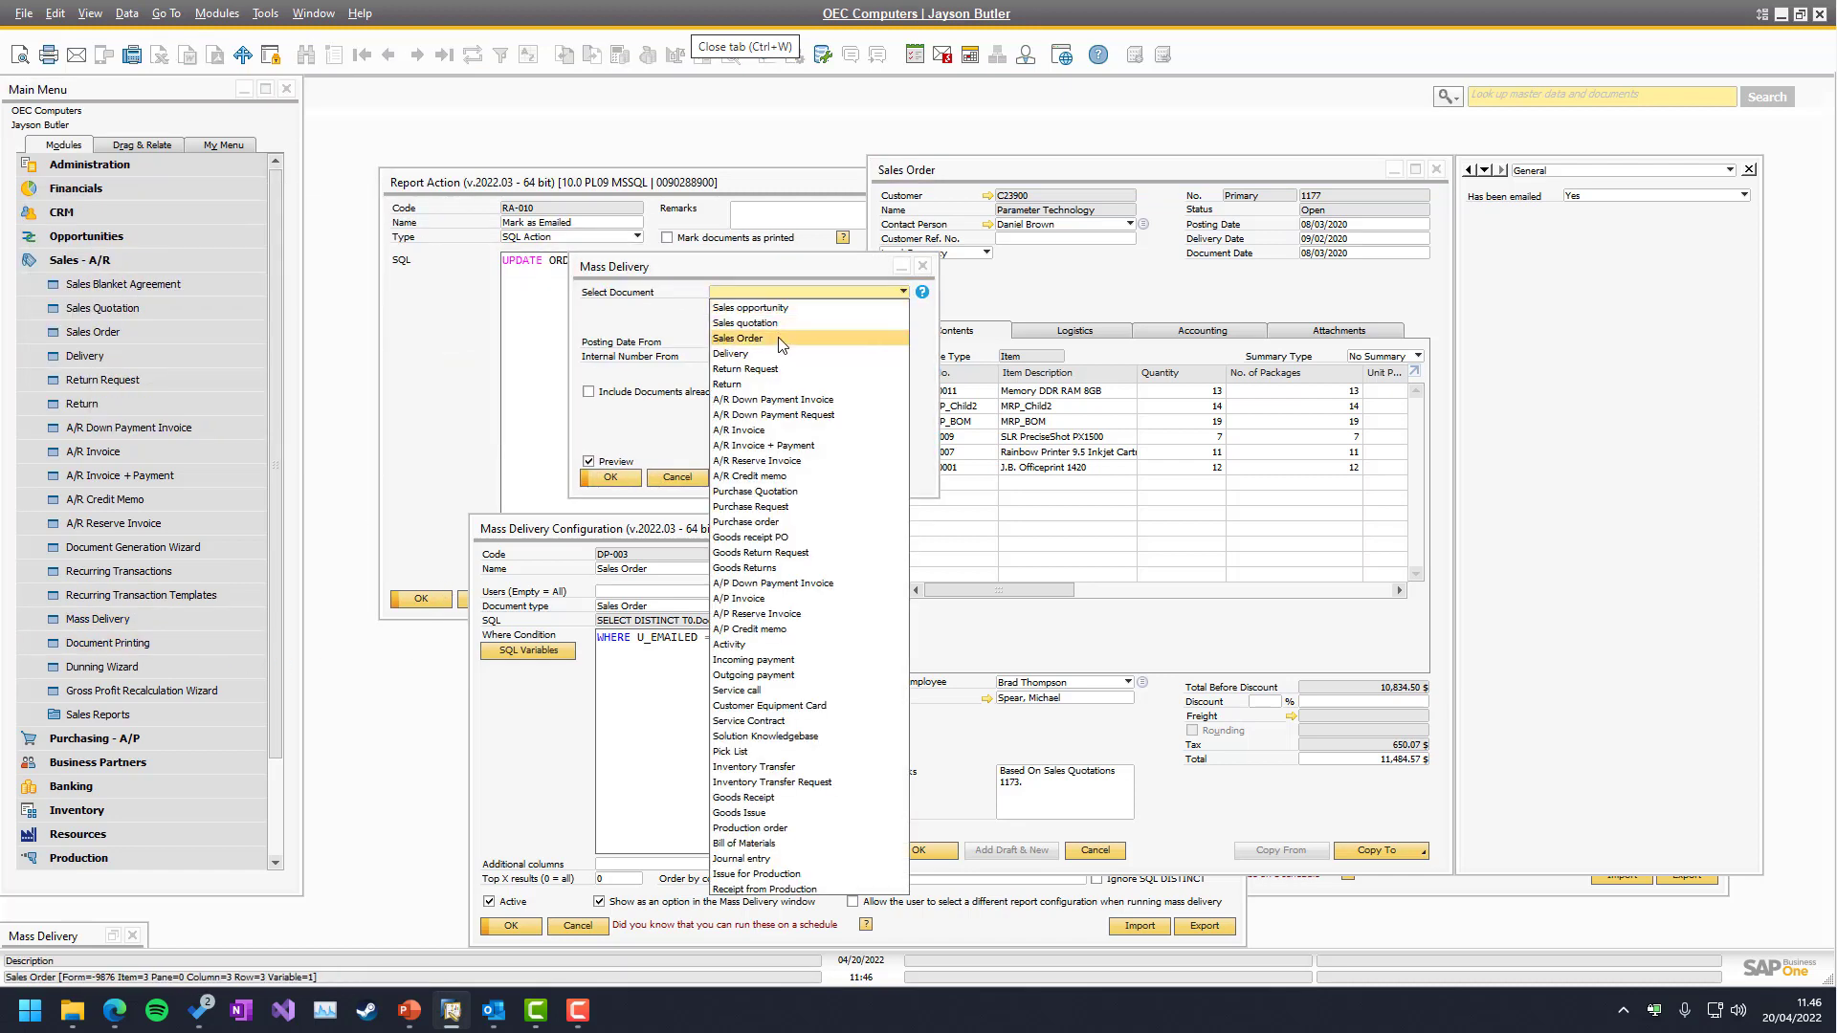
left_click(780, 342)
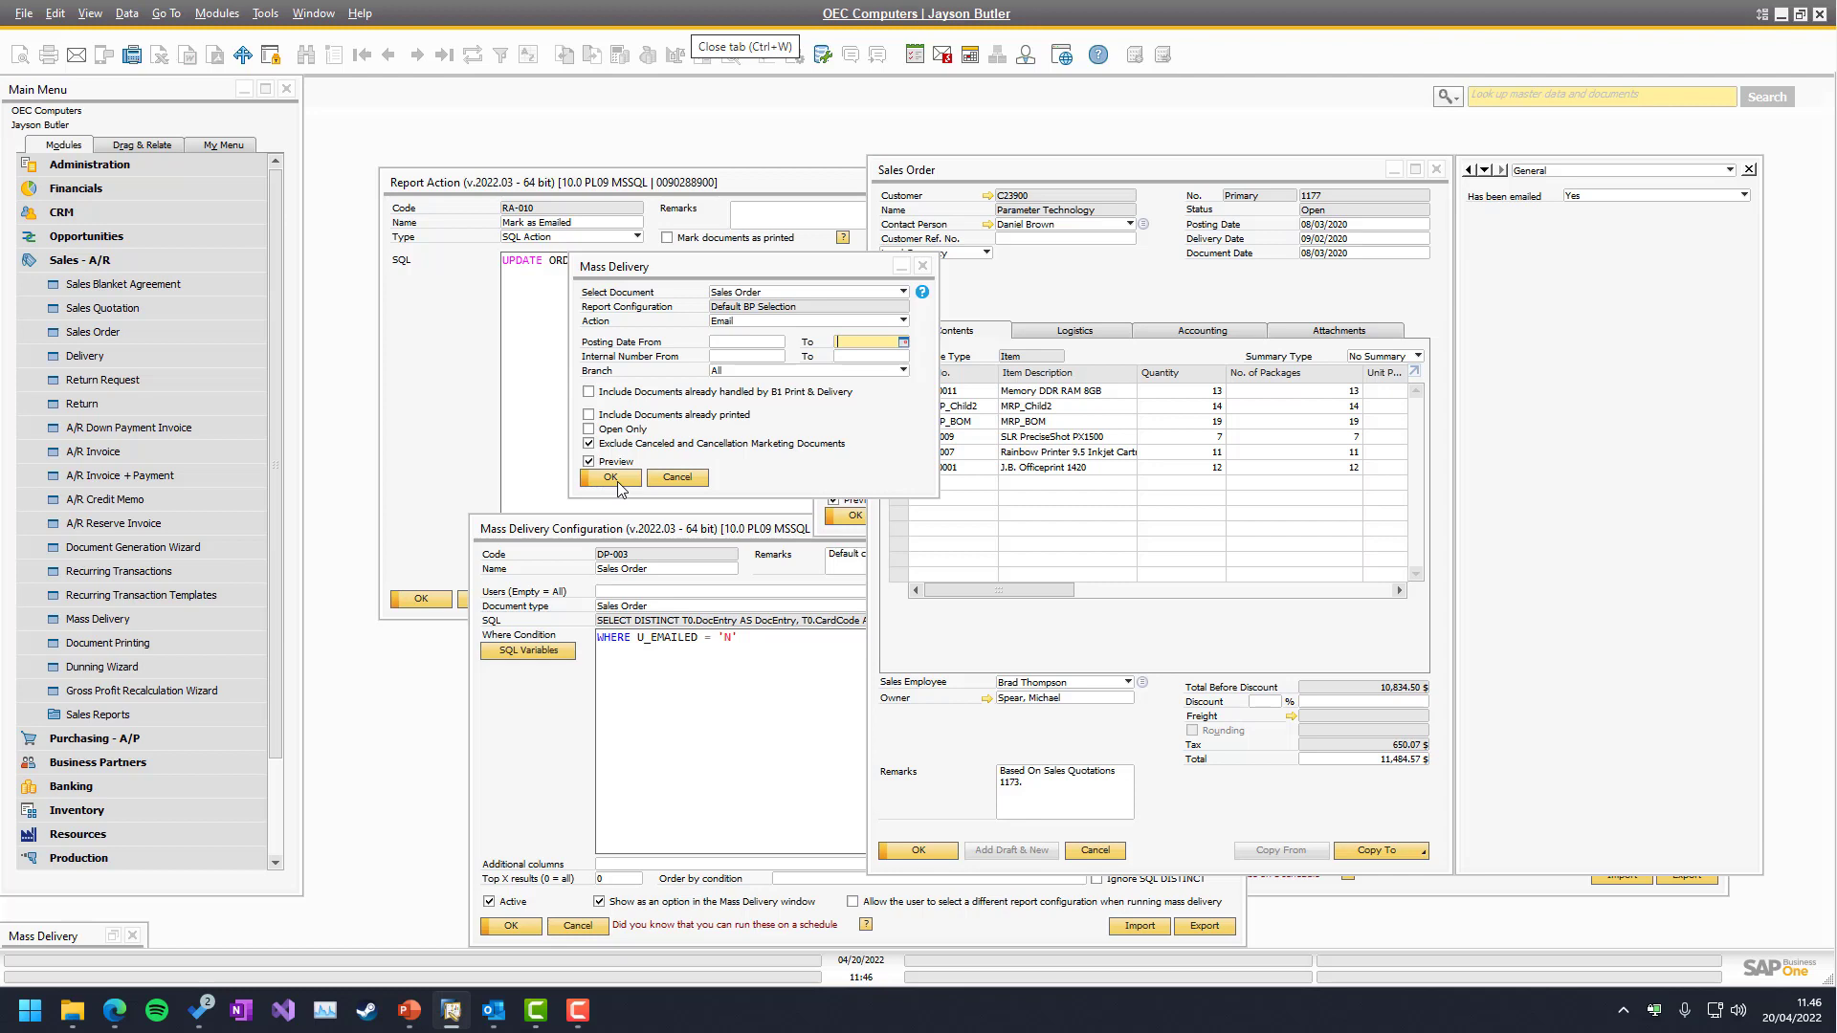
left_click(588, 391)
left_click(588, 414)
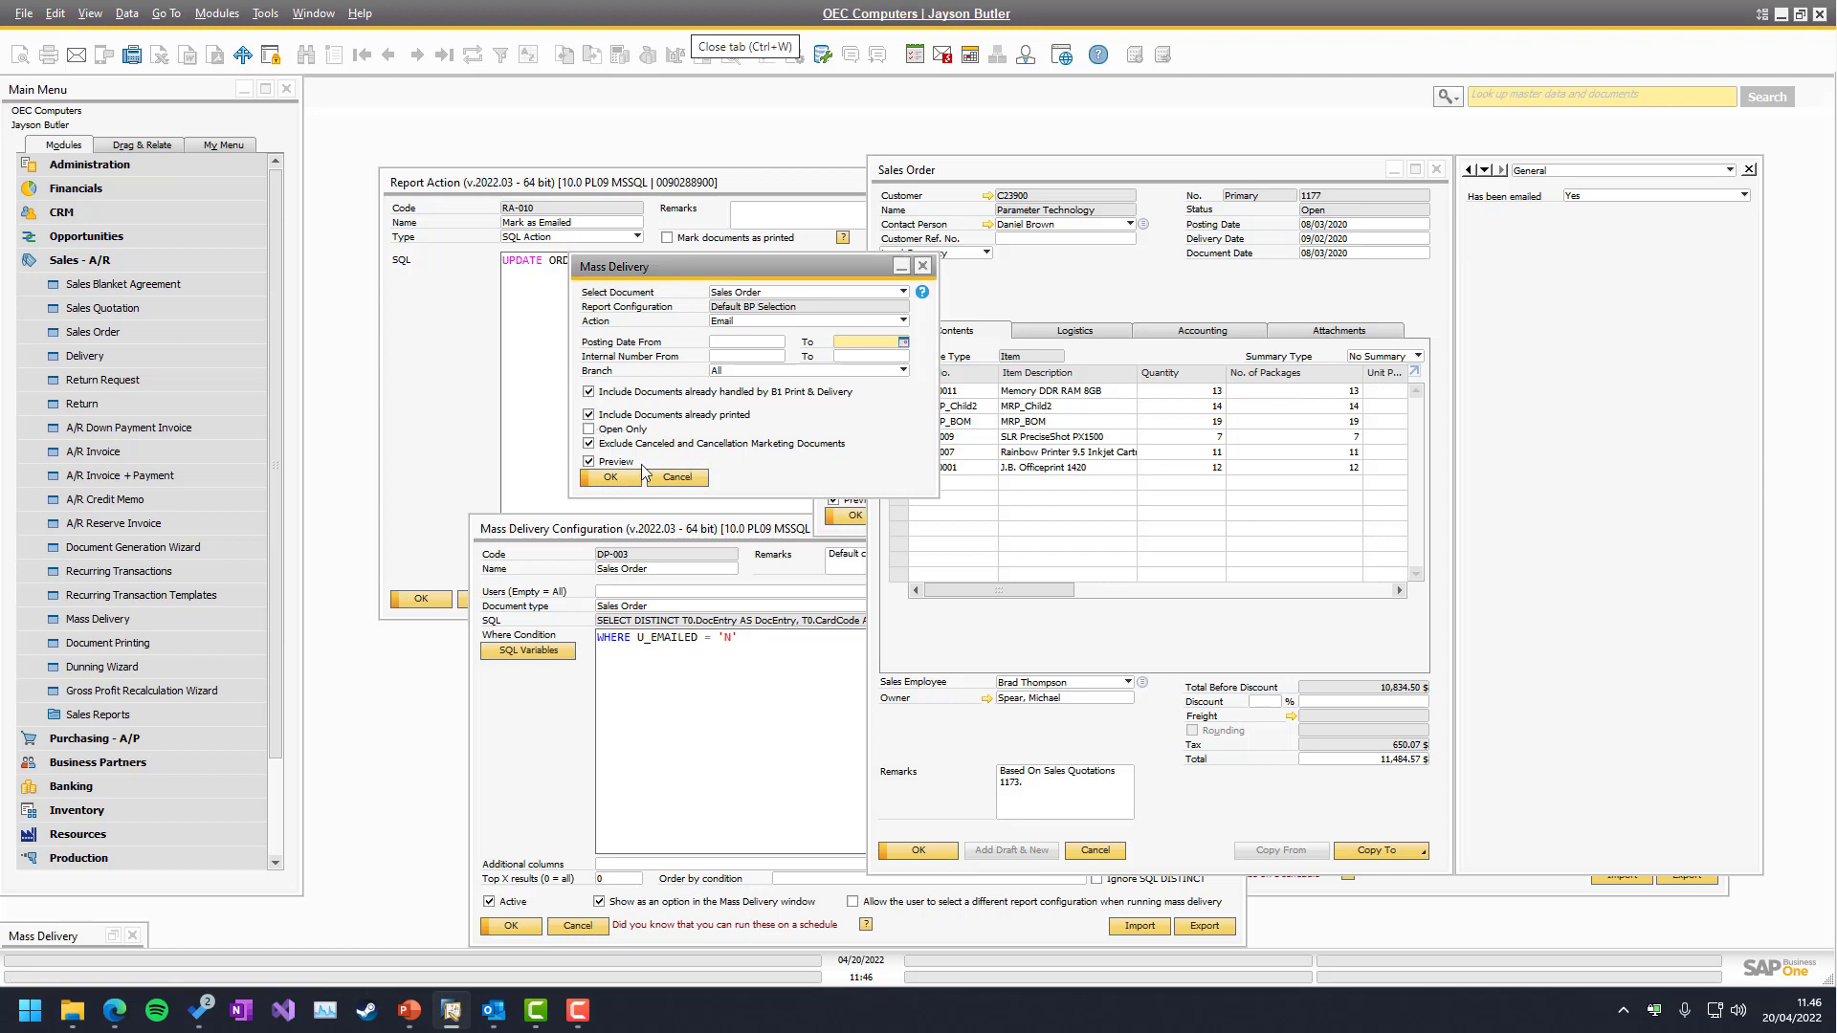
left_click(610, 477)
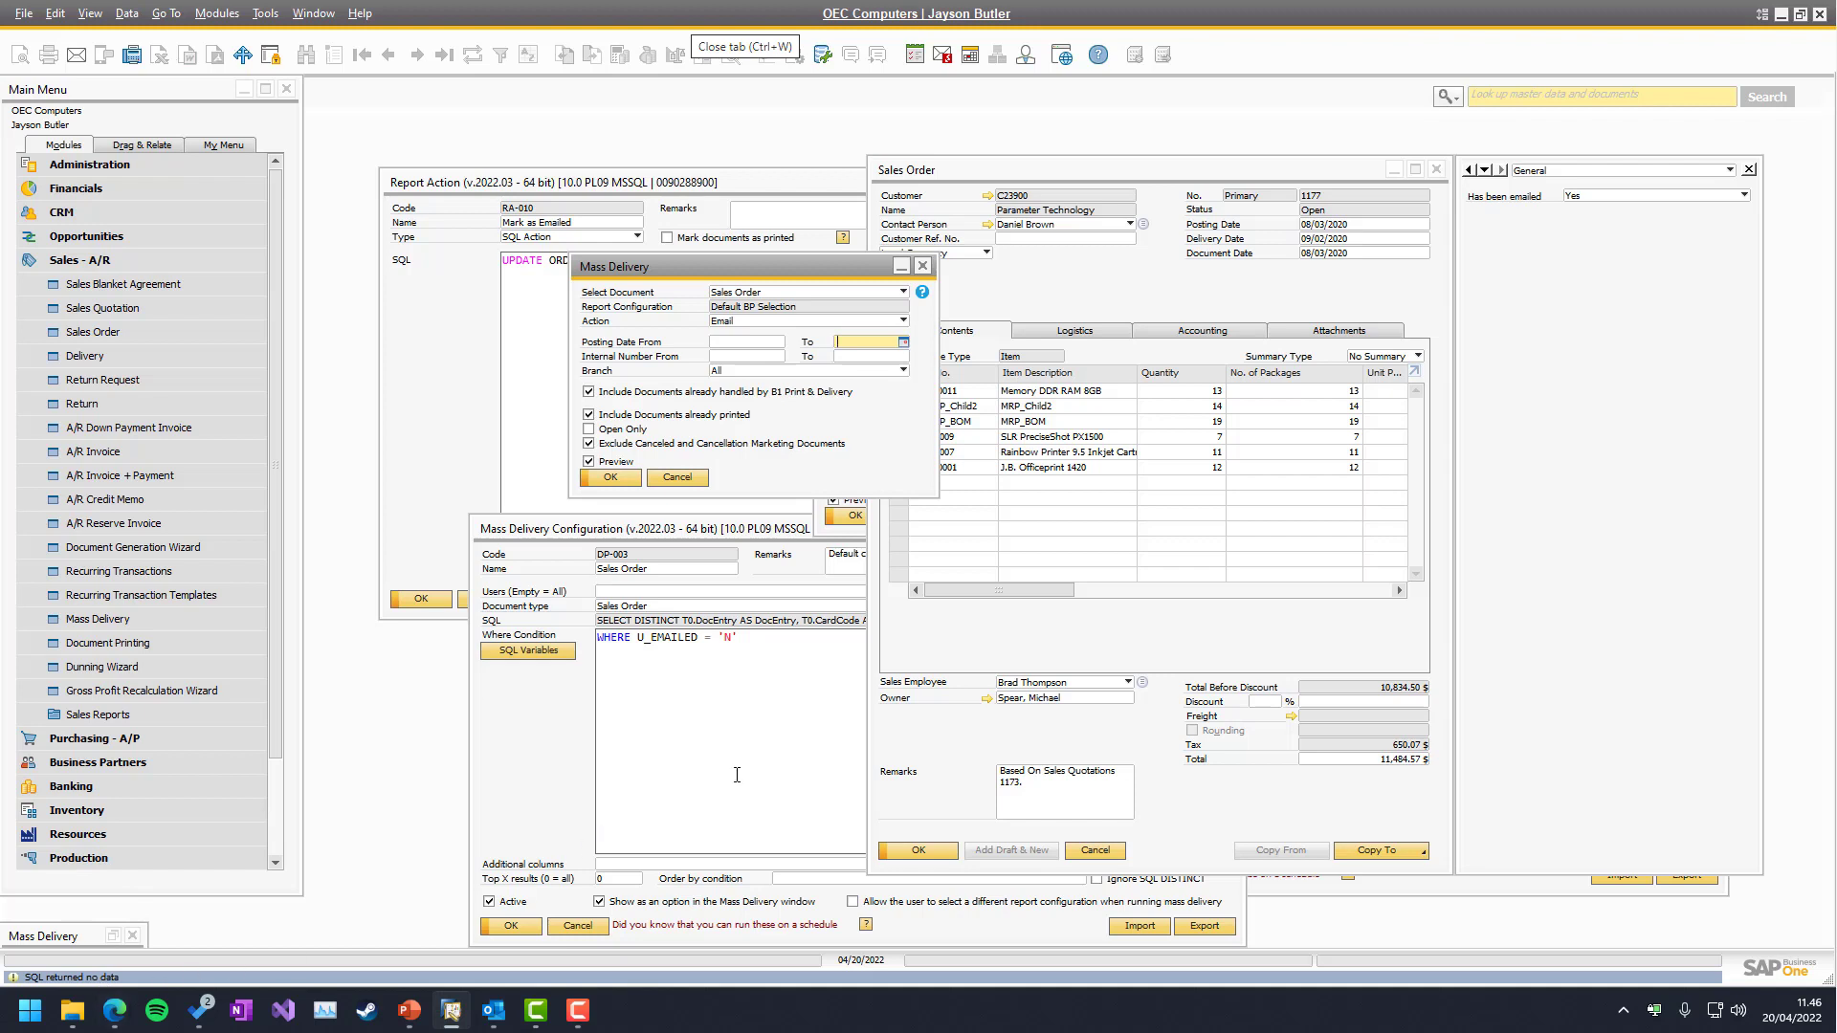
left_click(770, 646)
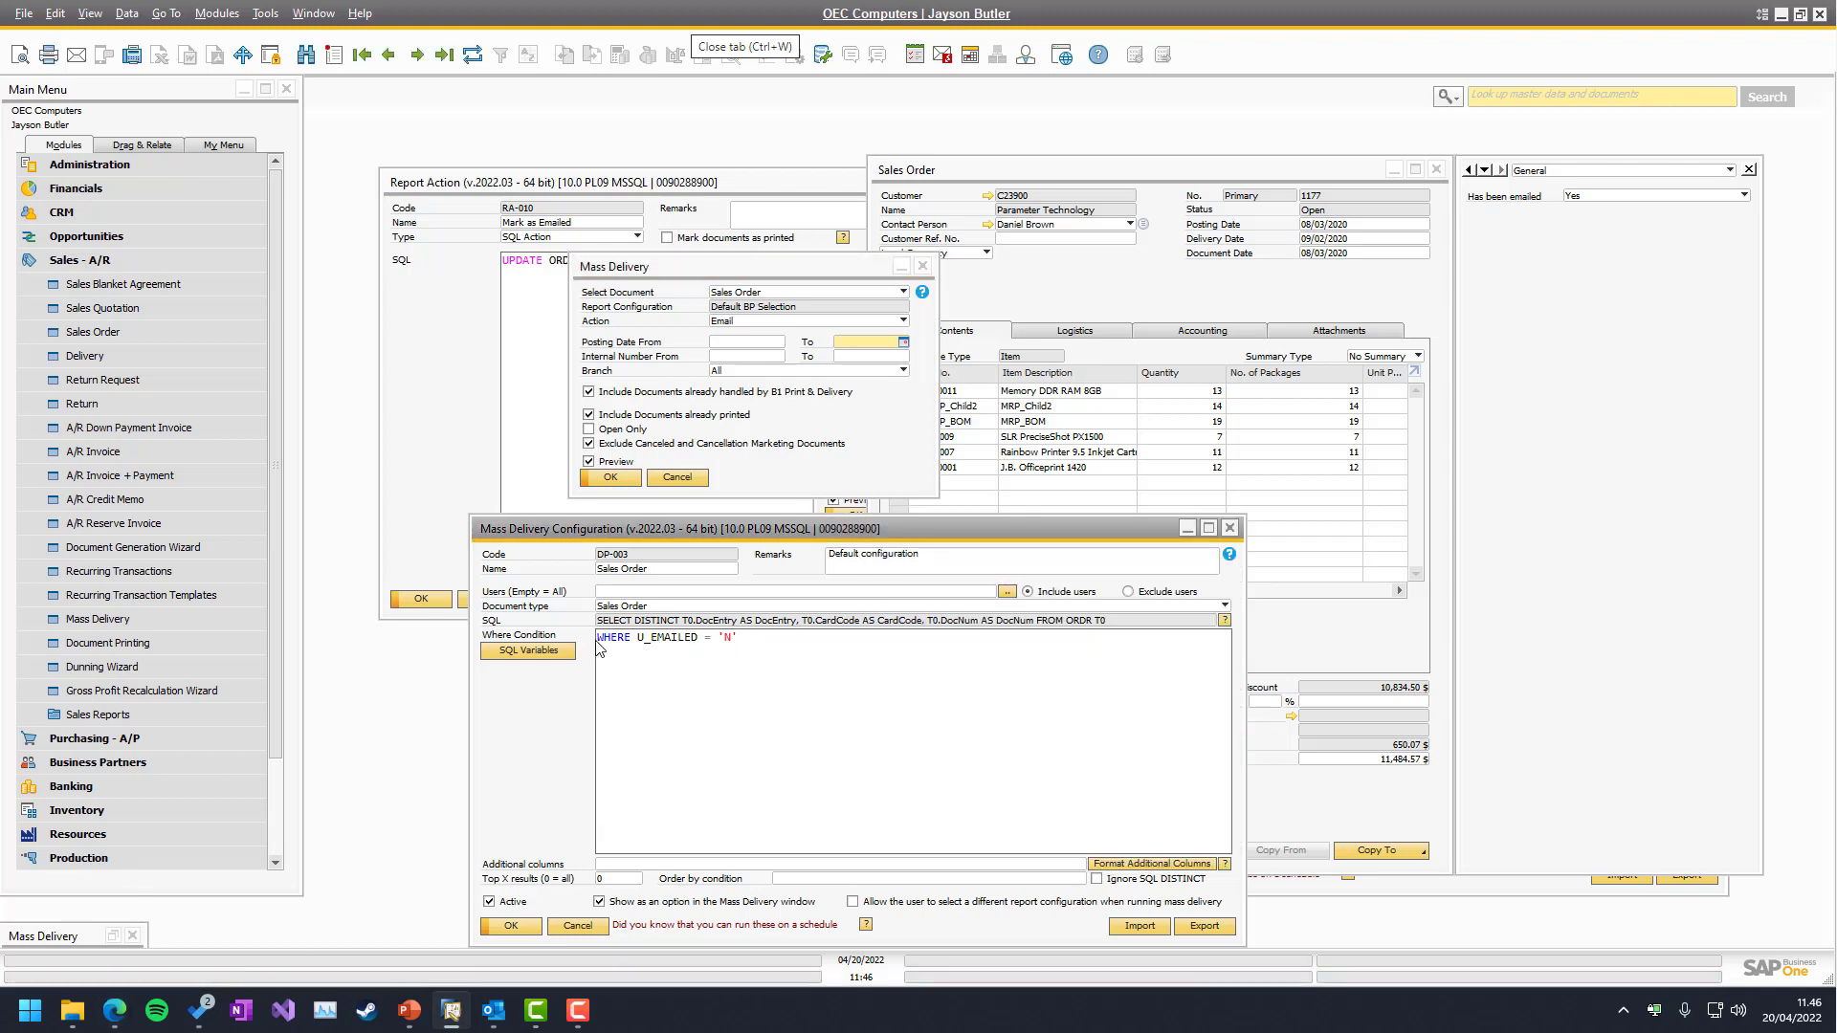
- Bring Report Action RA-010 forward and review its UPDATE ORDR SET U_EMAILED = 'Y' statement
left_click(462, 338)
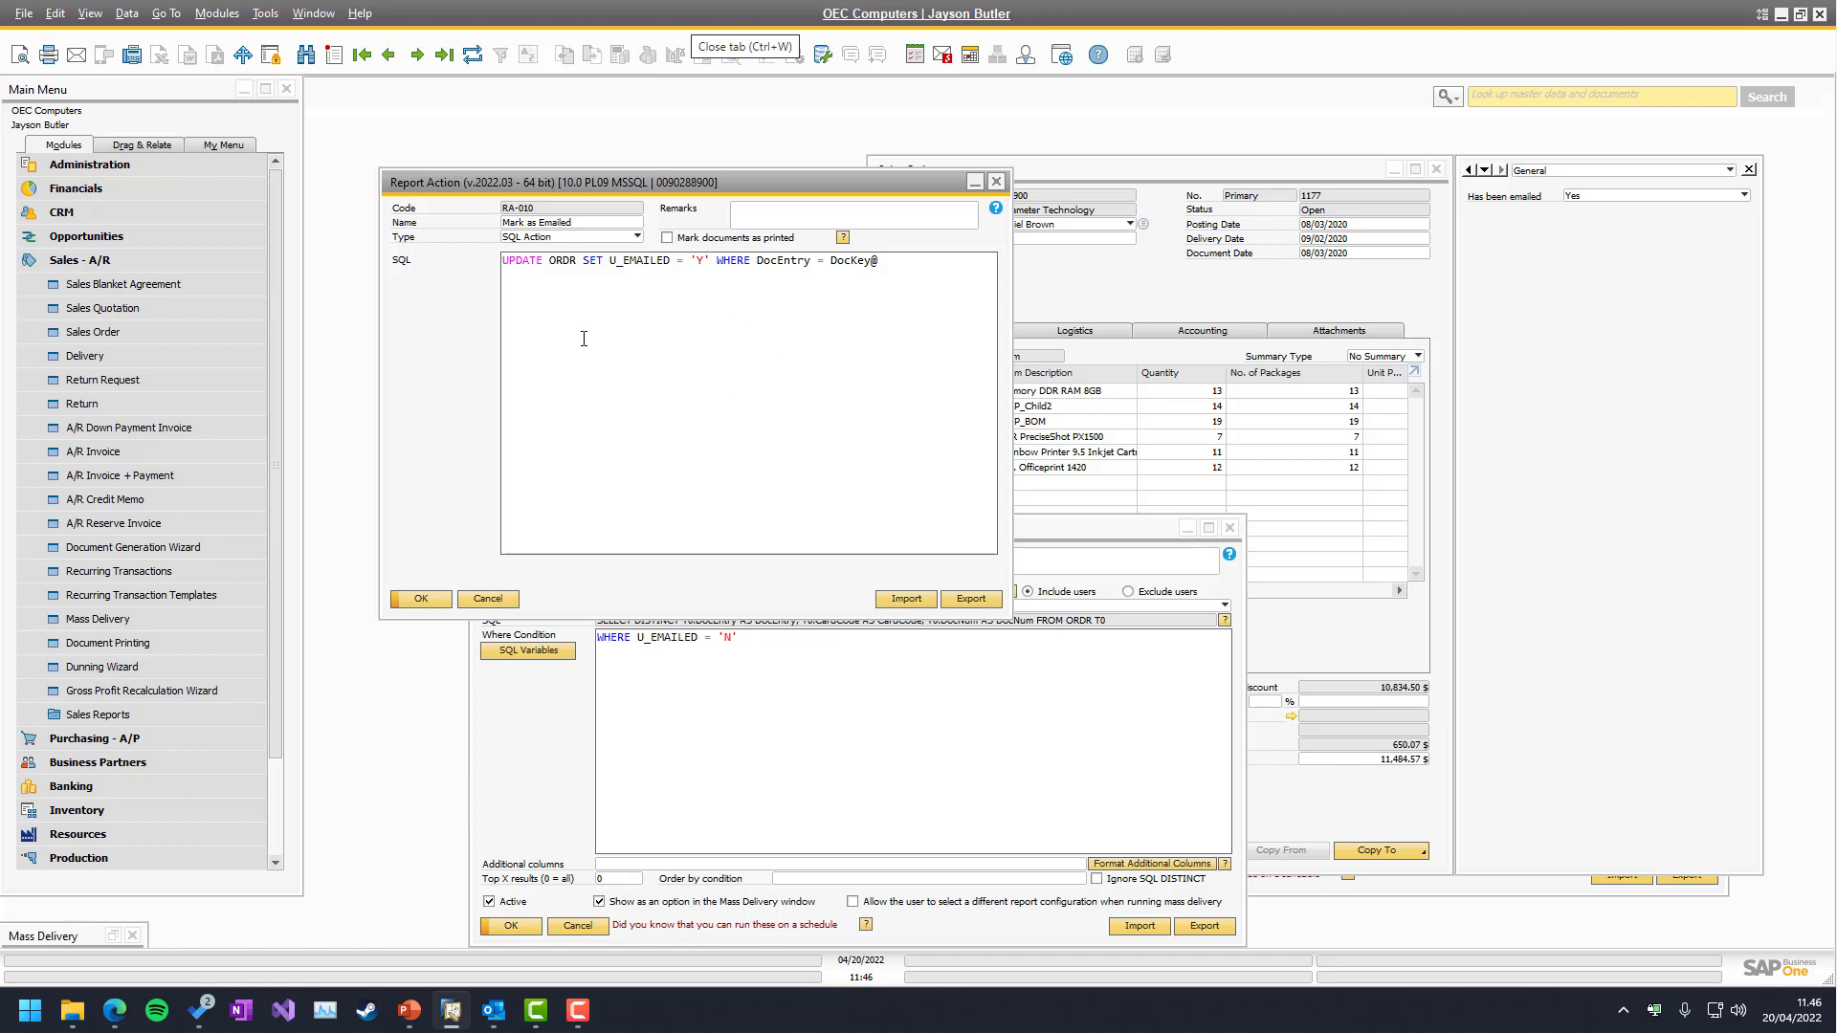
key("ctrl+a")
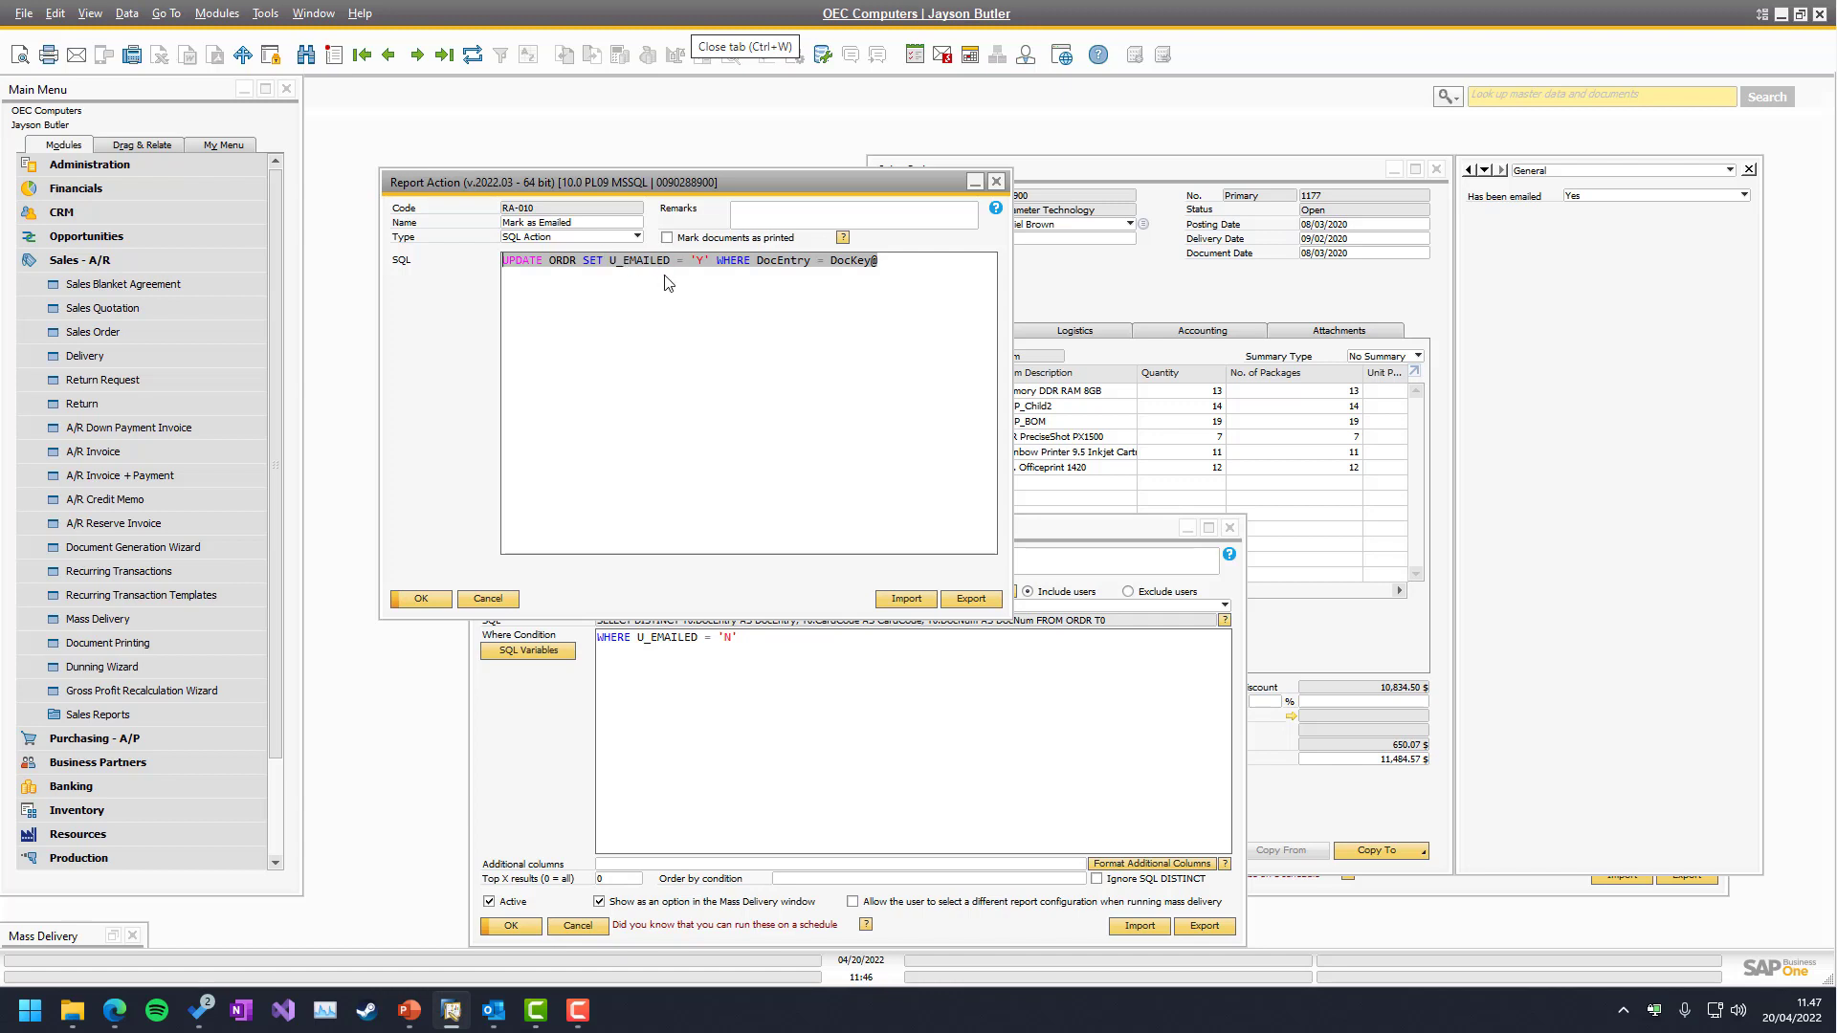
left_click(675, 337)
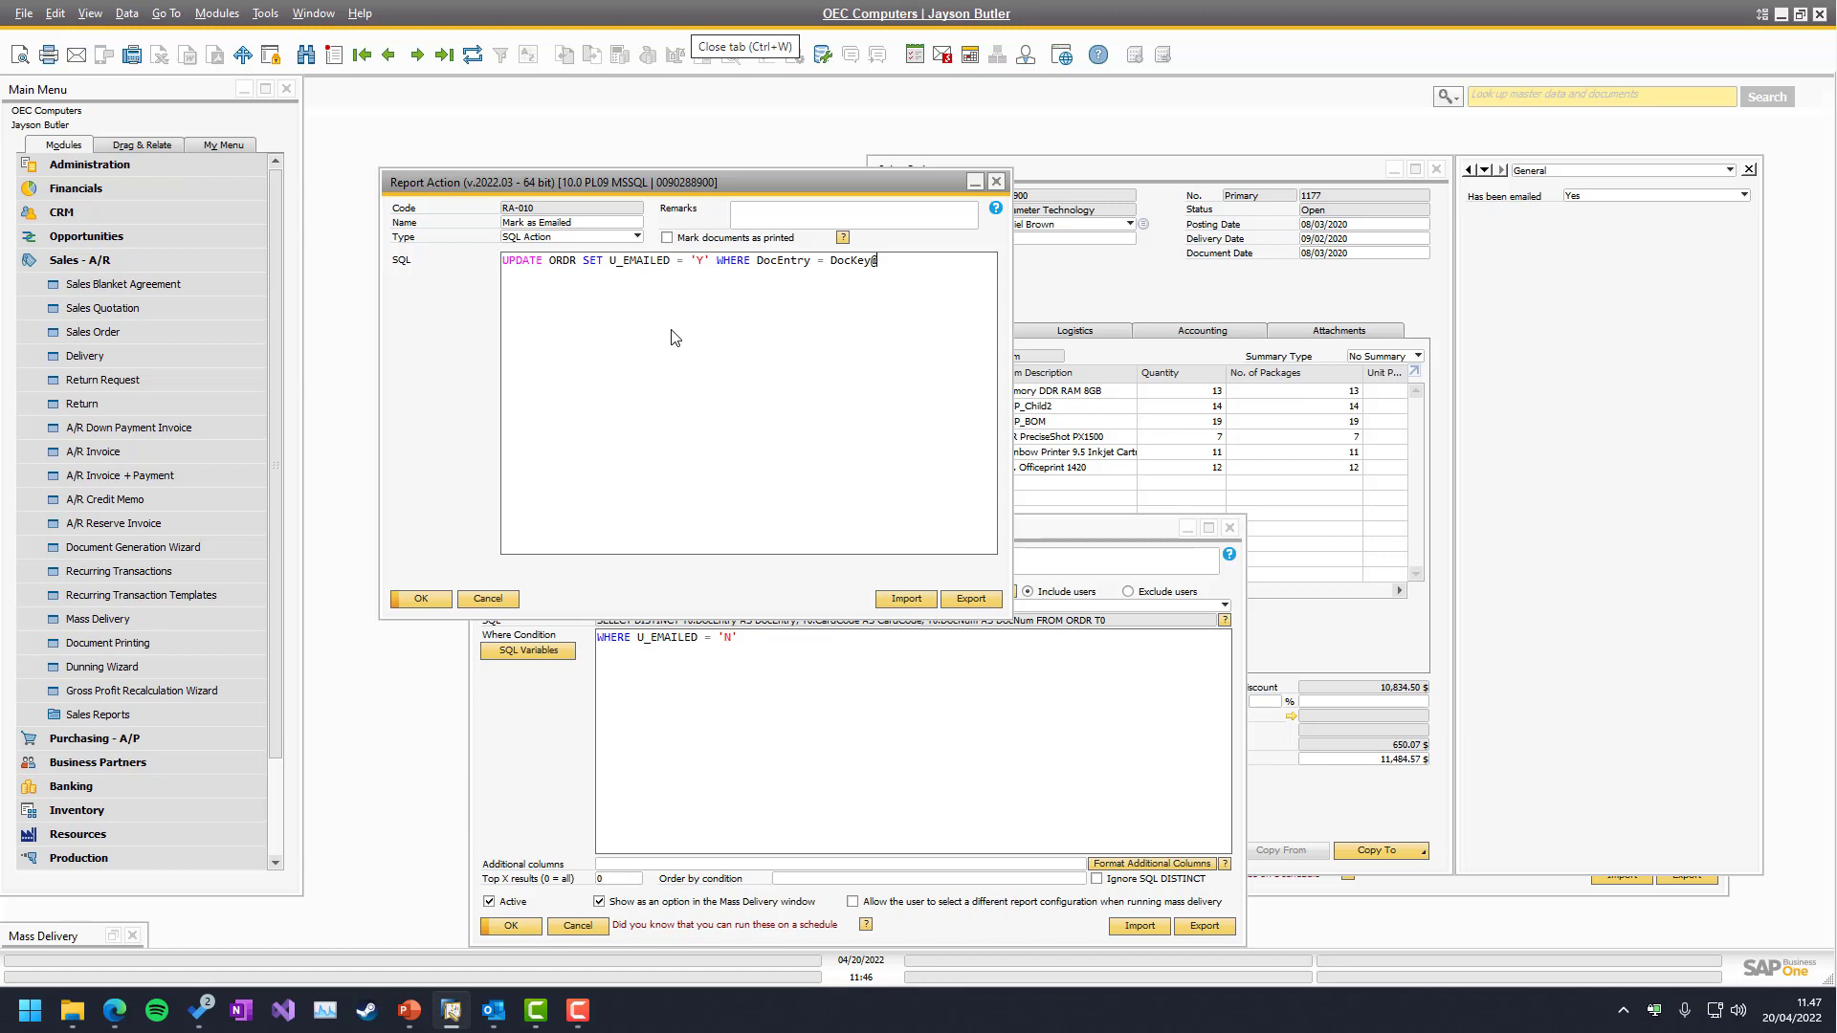